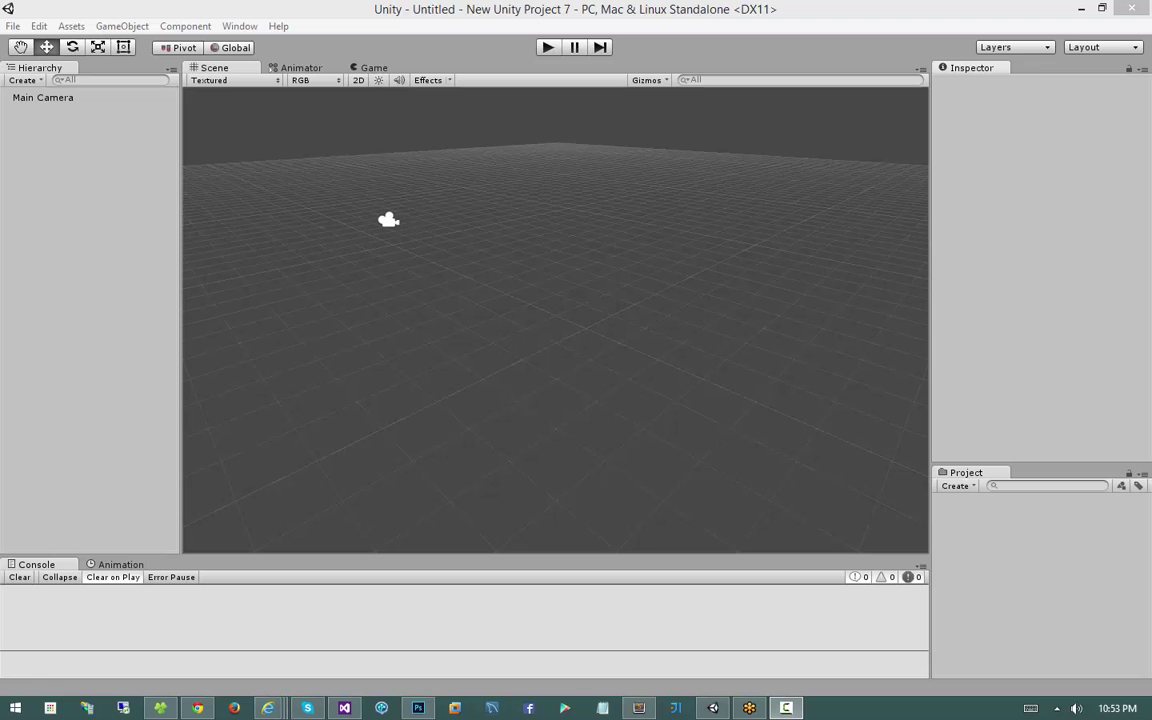
# Create a UI Canvas in the scene and show it framed in the 2D scene view.
pyautogui.rightClick(44, 204)
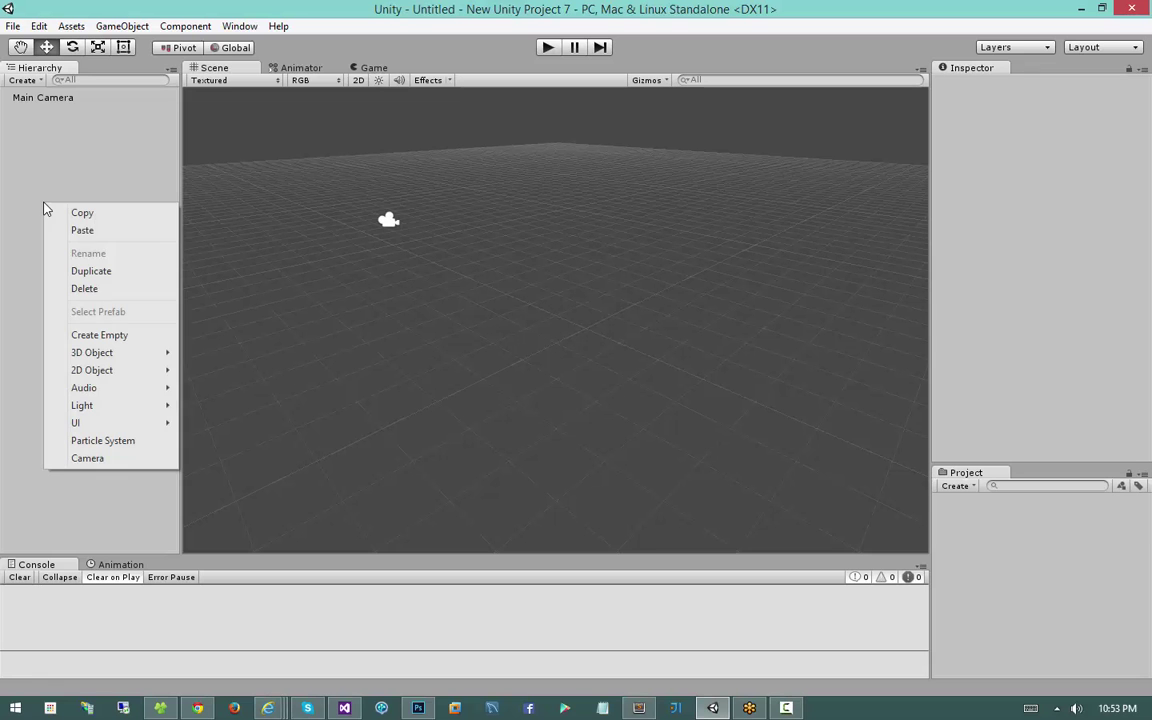
pyautogui.moveTo(98, 423)
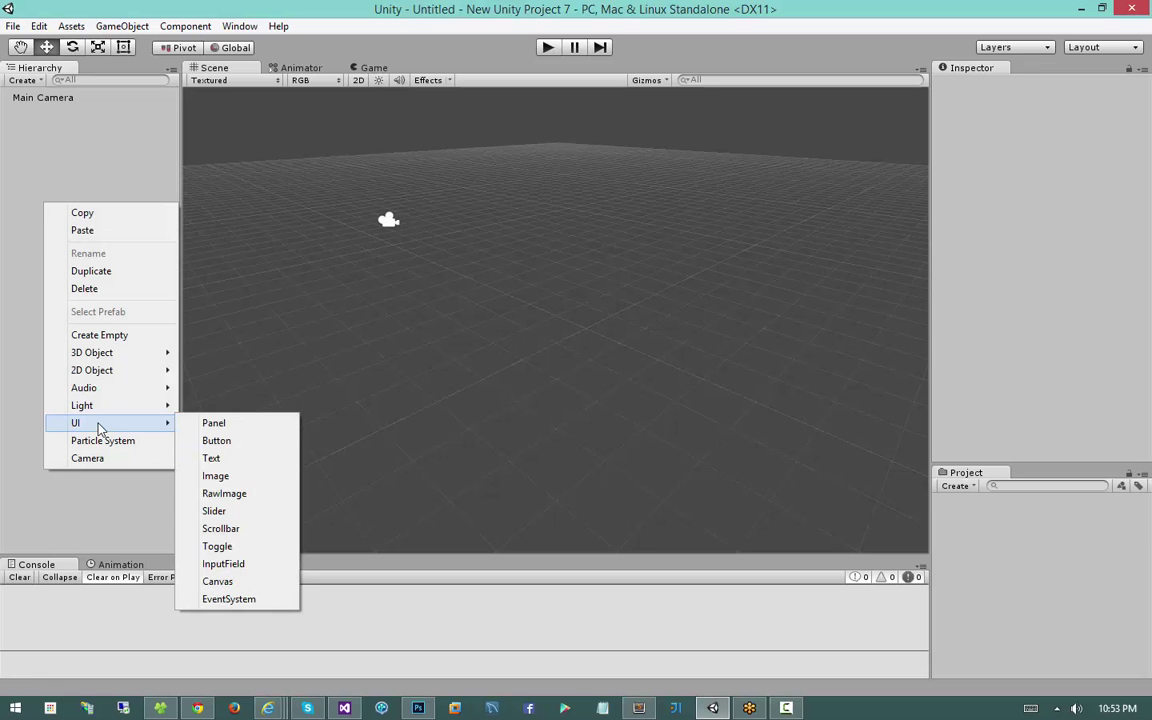
pyautogui.click(254, 588)
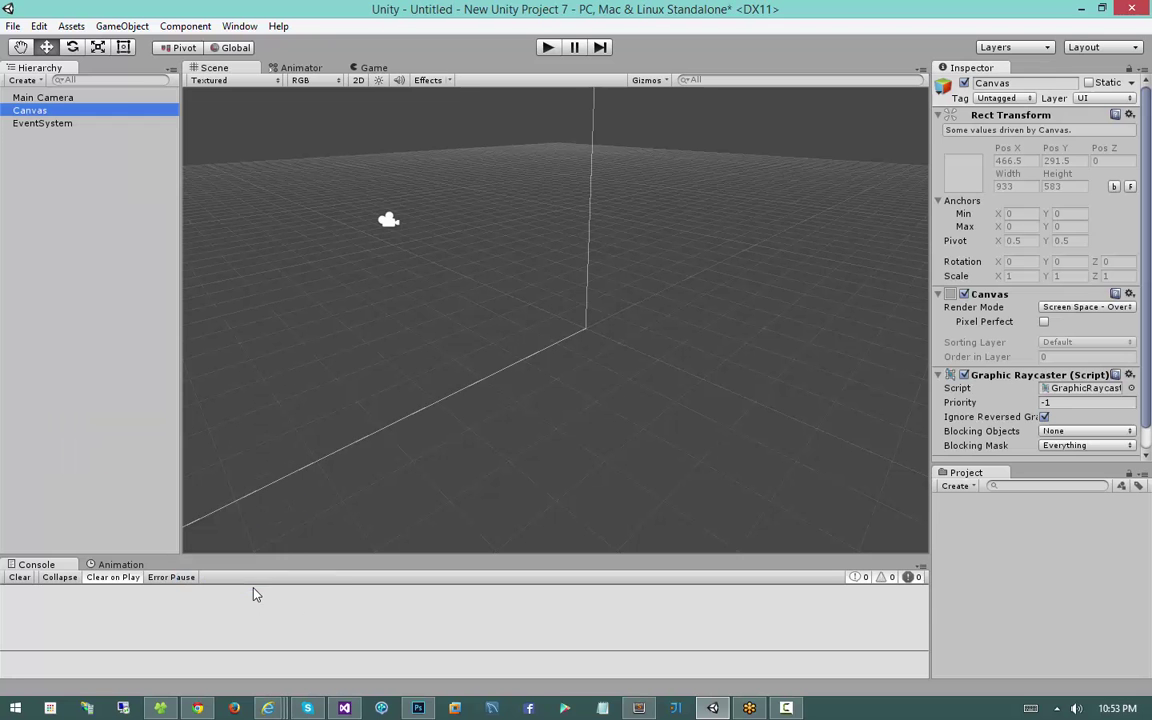
pyautogui.click(354, 81)
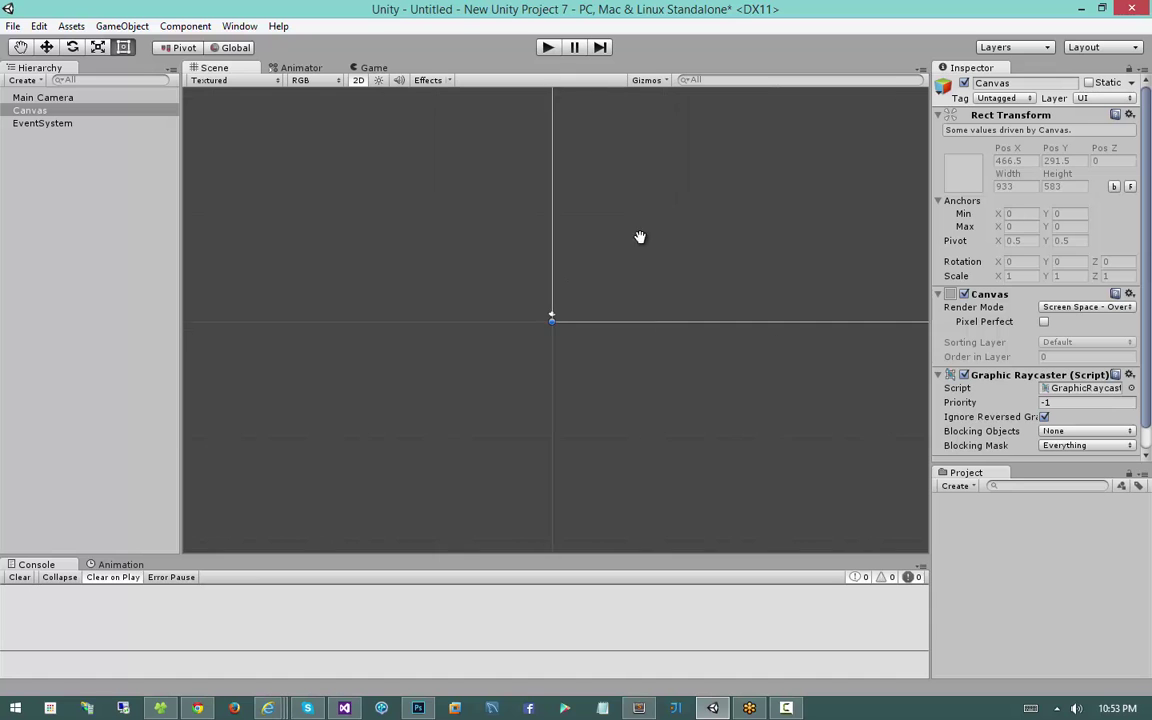
pyautogui.moveTo(640, 237); pyautogui.dragTo(398, 369, button='middle')
pyautogui.press('f')
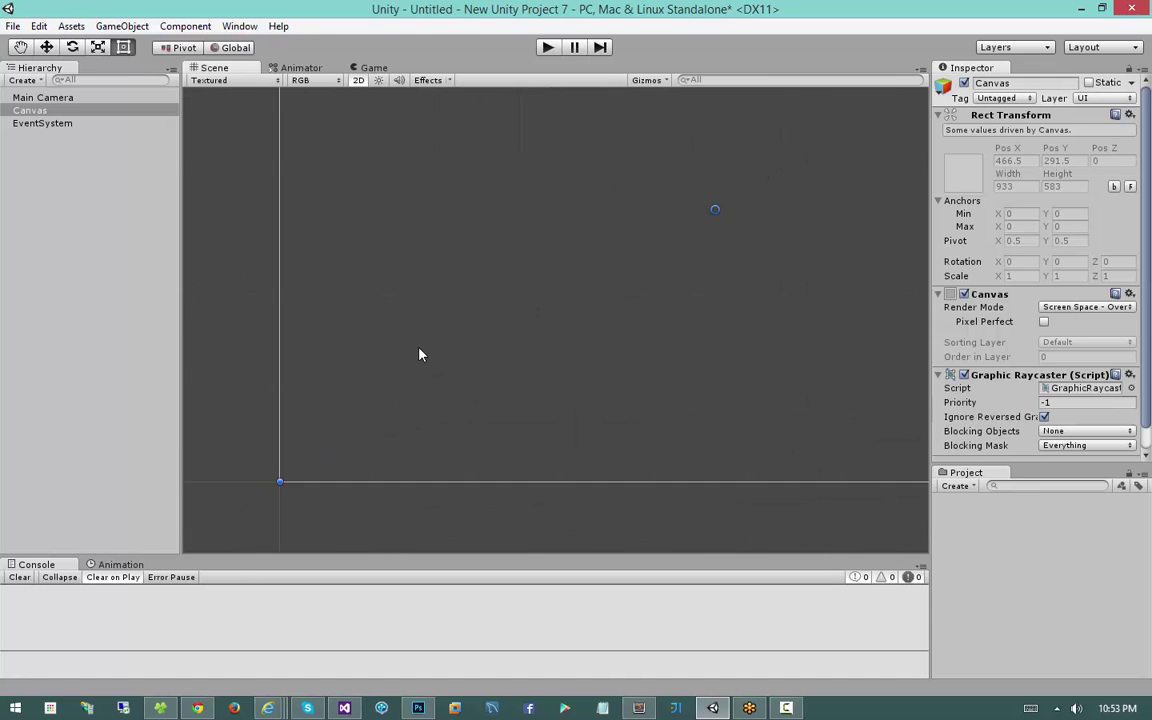
# Add a UI Panel to the Canvas and shrink it to margins of about left 221.5, top 131, right 299.5 and bottom 175.
pyautogui.rightClick(57, 111)
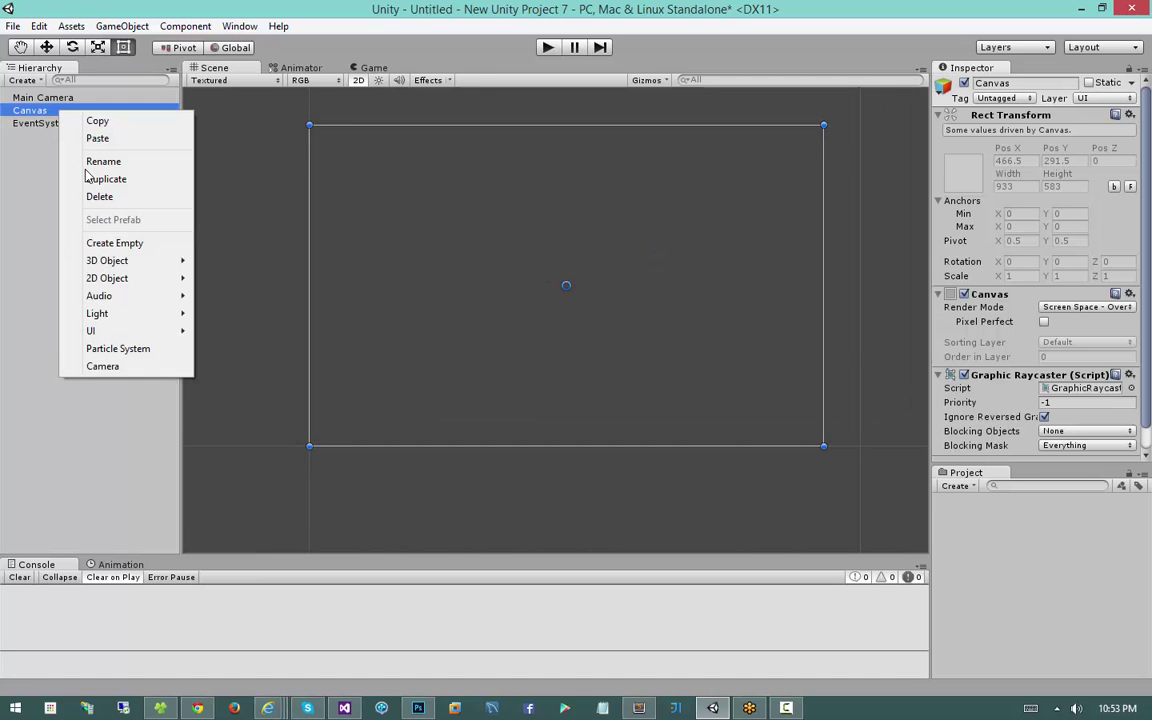
pyautogui.moveTo(140, 332)
pyautogui.click(231, 331)
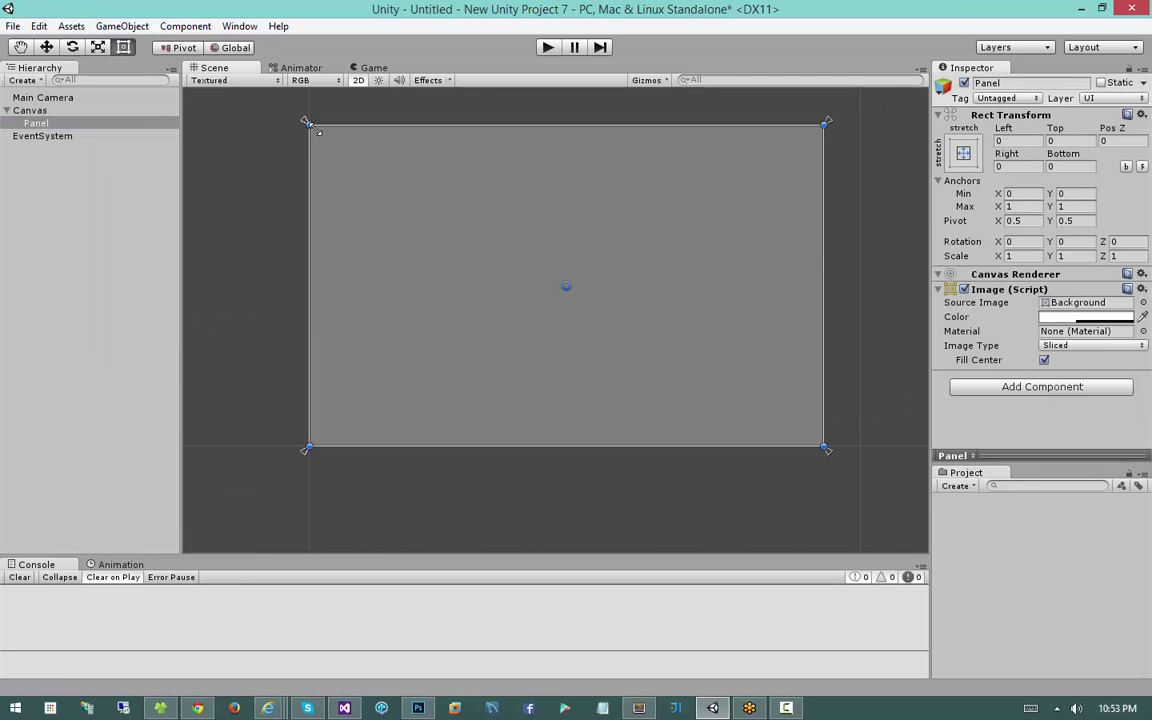
pyautogui.moveTo(305, 124); pyautogui.dragTo(576, 257)
pyautogui.moveTo(611, 299); pyautogui.dragTo(493, 262)
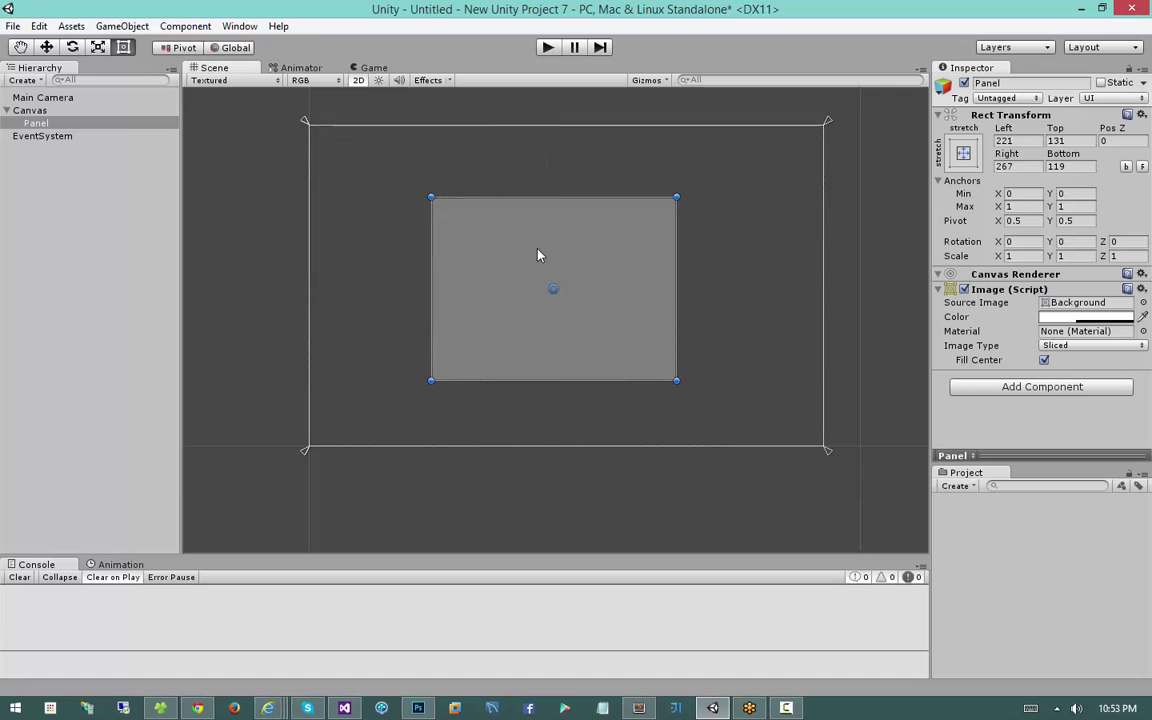
pyautogui.scroll(3, 540, 255)
pyautogui.moveTo(532, 249); pyautogui.dragTo(491, 272, button='middle')
pyautogui.press('t')
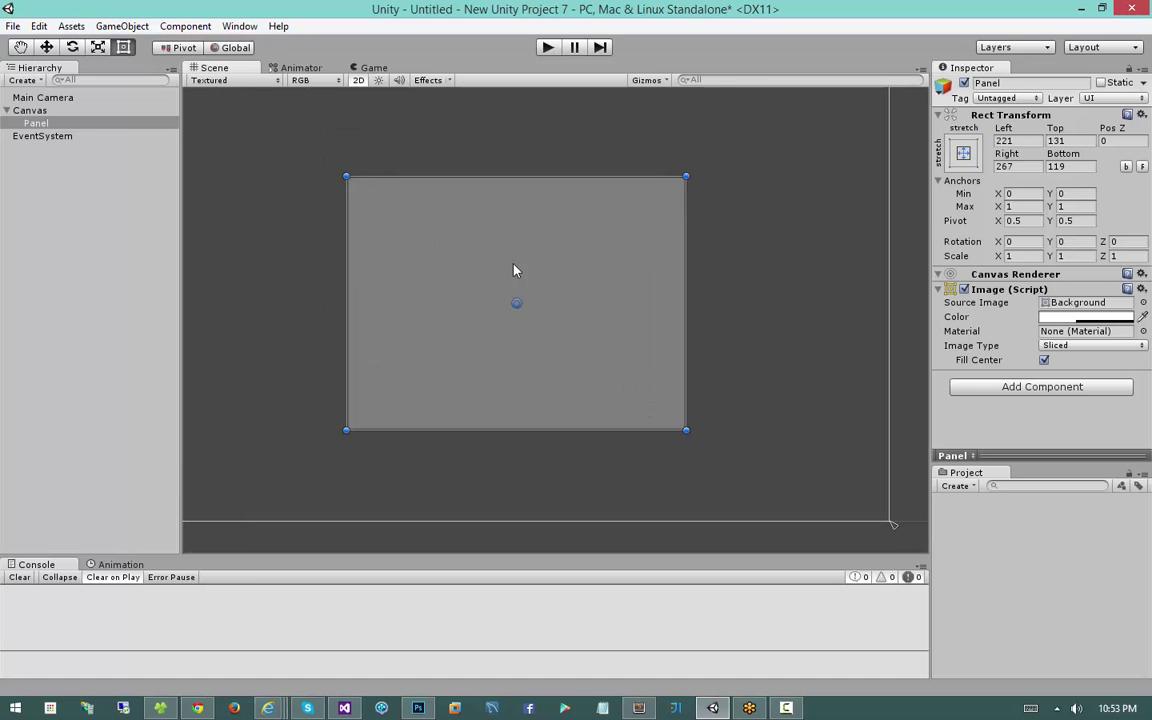
pyautogui.moveTo(686, 430); pyautogui.dragTo(658, 385)
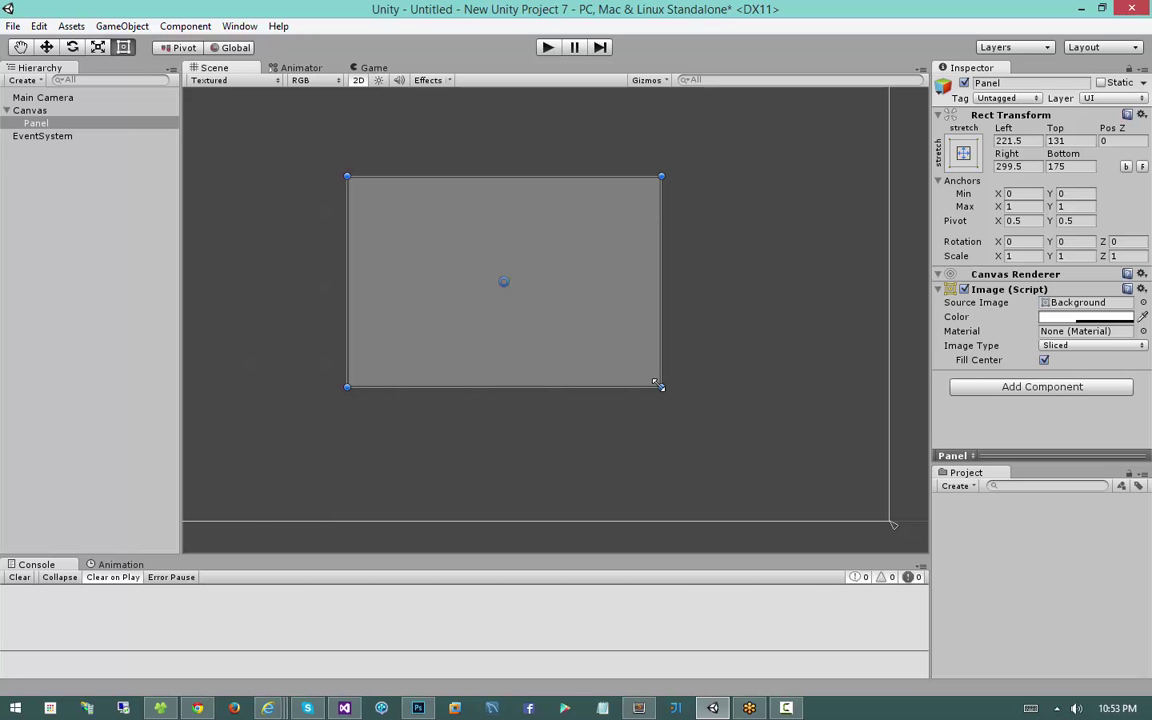
# Add a UI Button as a child of the Panel.
pyautogui.rightClick(80, 122)
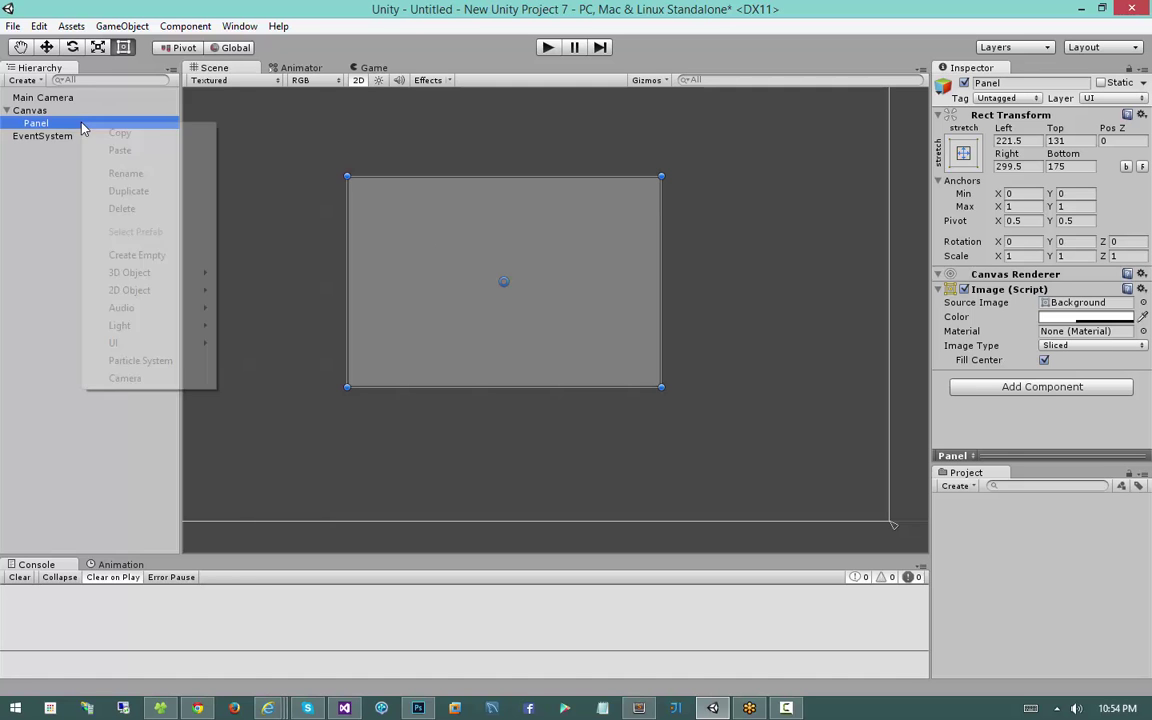
pyautogui.moveTo(185, 345)
pyautogui.click(254, 360)
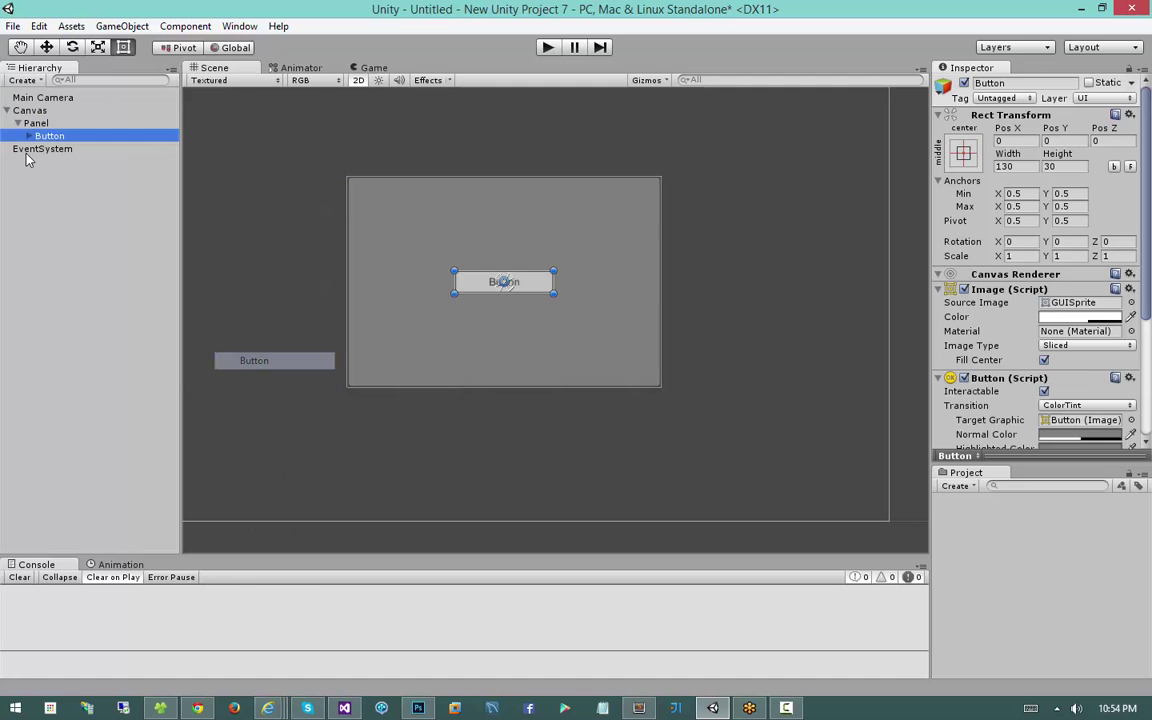
pyautogui.rightClick(56, 123)
pyautogui.moveTo(140, 341)
pyautogui.click(224, 340)
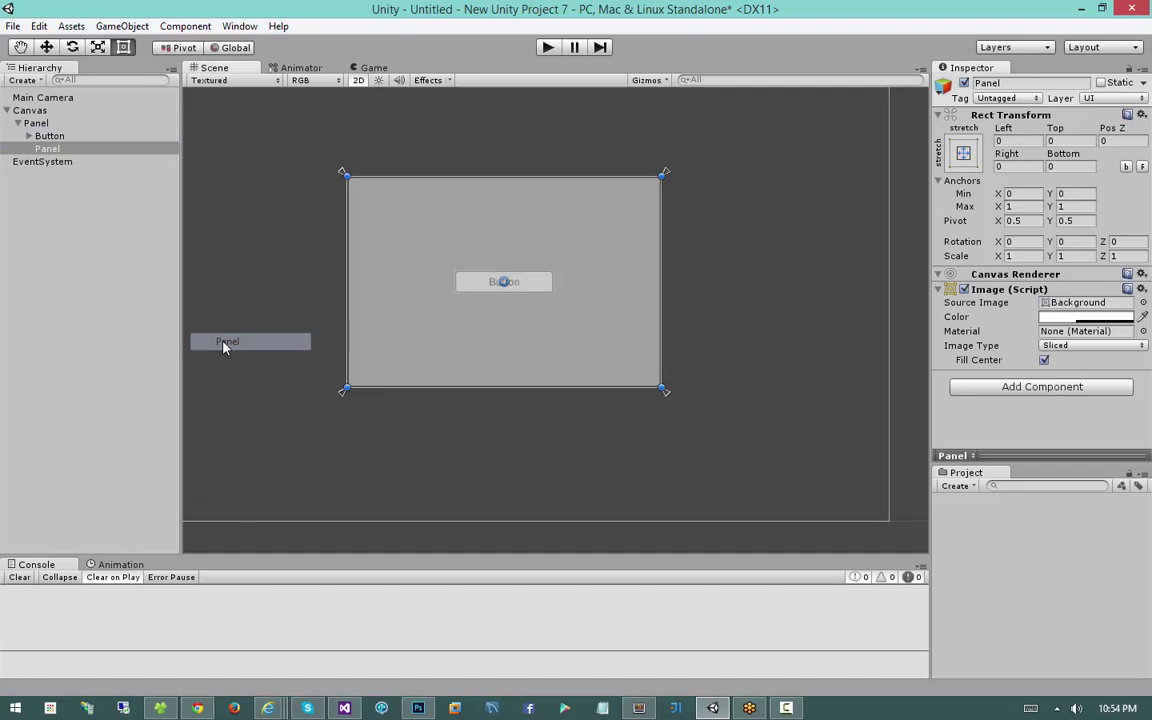
pyautogui.press('Delete')
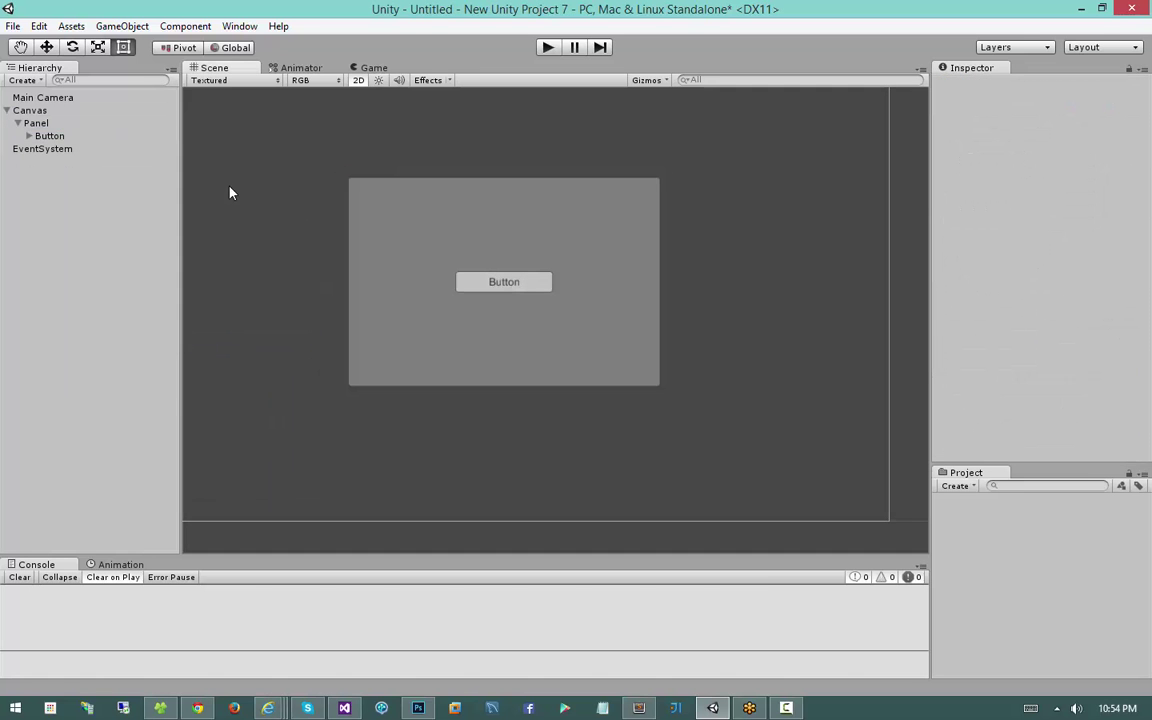
# Add a second UI Button to the Panel and place it above the first one.
pyautogui.click(120, 135)
pyautogui.rightClick(134, 124)
pyautogui.moveTo(222, 345)
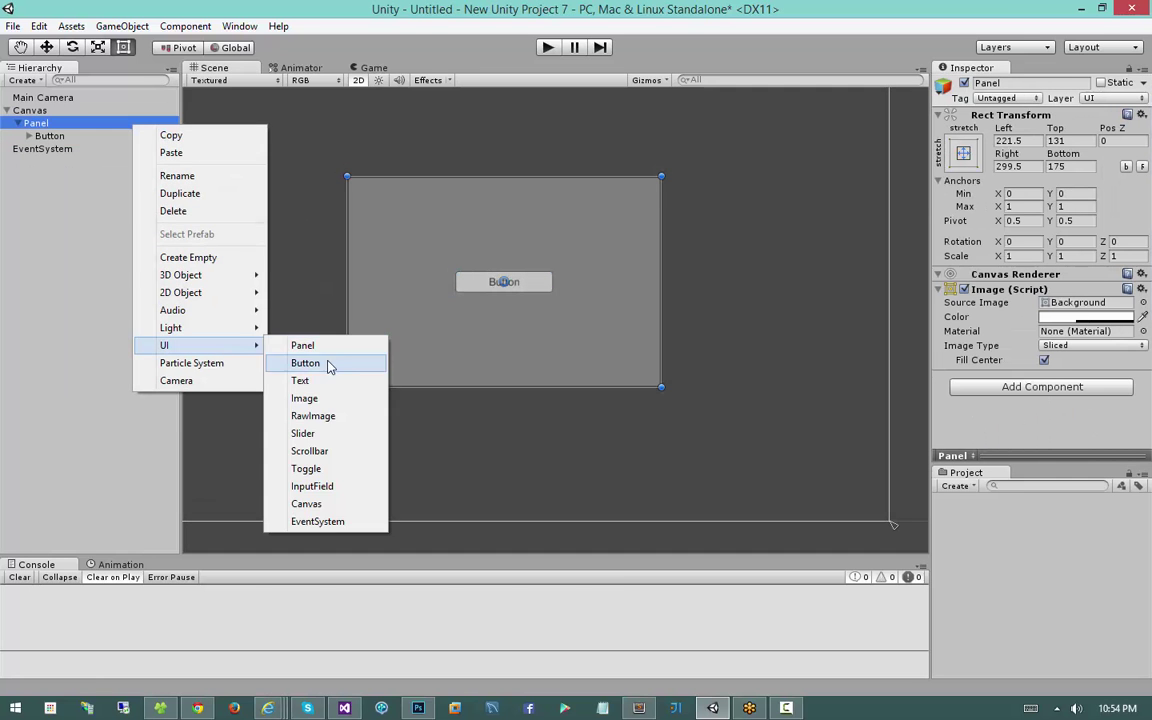
pyautogui.click(373, 364)
pyautogui.moveTo(518, 255); pyautogui.dragTo(509, 228)
# Align both buttons in one column in the panel's left half and enlarge the panel to about right 263.5 and bottom 154.5.
pyautogui.click(522, 298)
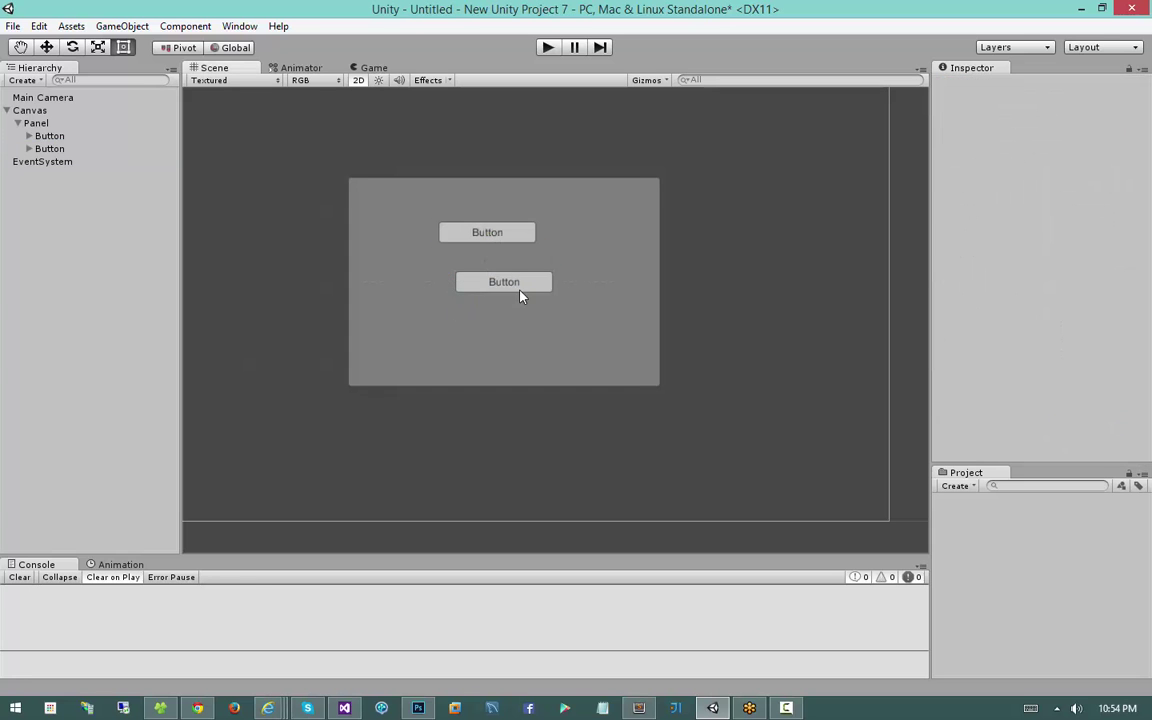
pyautogui.moveTo(522, 298); pyautogui.dragTo(446, 311)
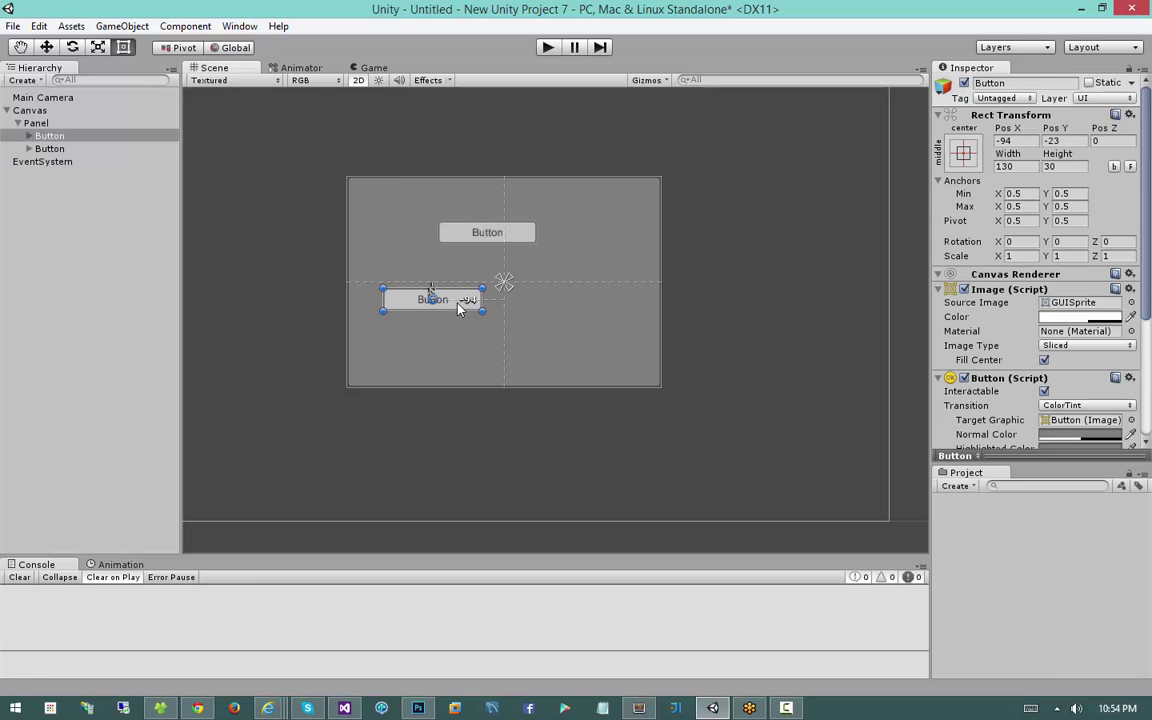
pyautogui.moveTo(503, 237); pyautogui.dragTo(448, 225)
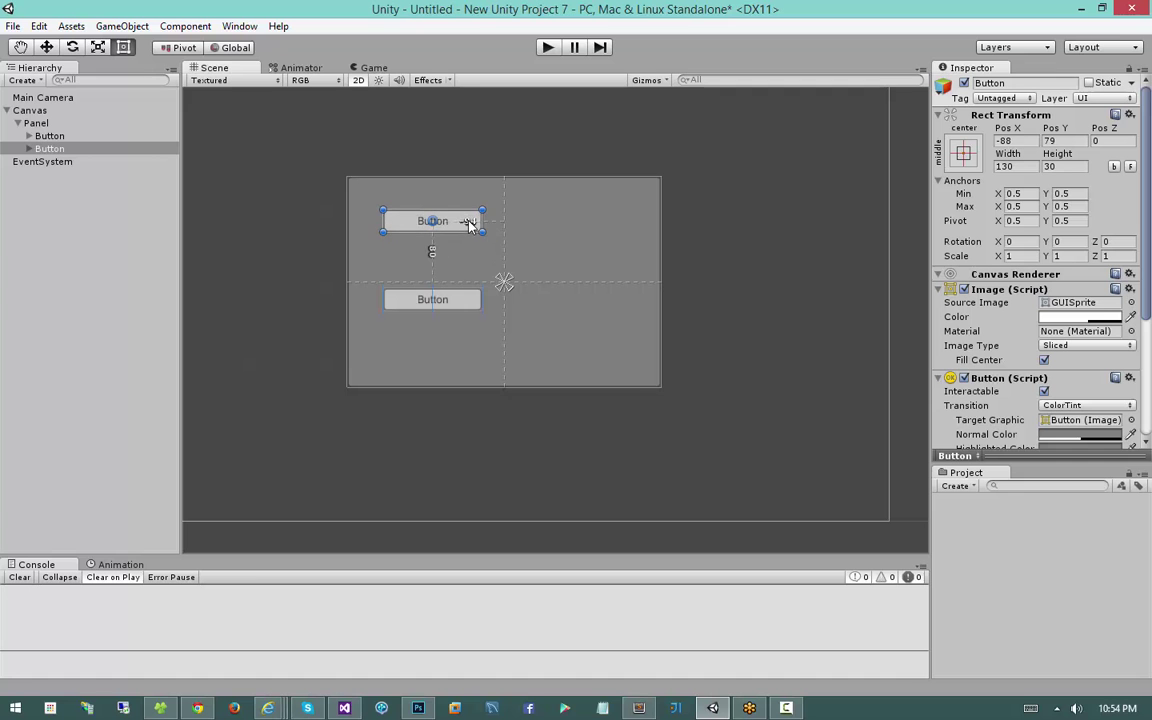
pyautogui.click(659, 387)
pyautogui.moveTo(659, 387); pyautogui.dragTo(688, 404)
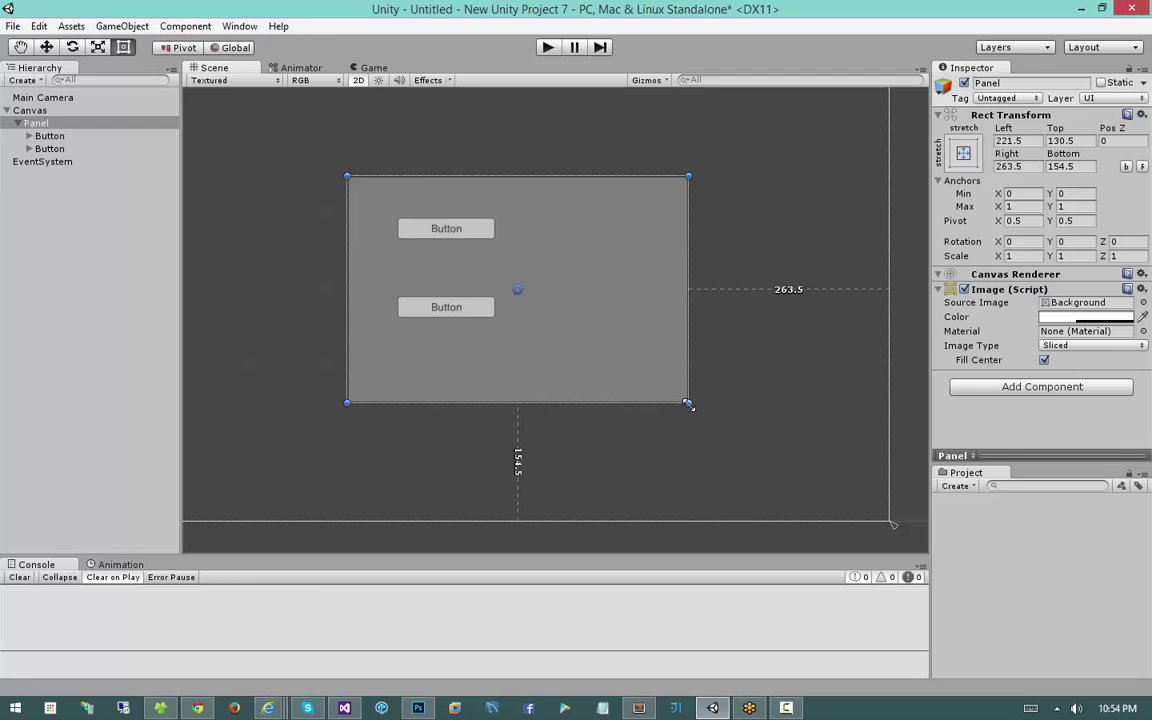
# Duplicate the button until the panel holds seven, spreading the copies loosely over two columns.
pyautogui.click(440, 228)
pyautogui.hotkey('ctrl', 'd')
pyautogui.moveTo(440, 228); pyautogui.dragTo(482, 356)
pyautogui.hotkey('ctrl', 'd')
pyautogui.hotkey('ctrl', 'd')
pyautogui.hotkey('ctrl', 'd')
pyautogui.hotkey('ctrl', 'd')
# Add a Grid Layout Group component to the Panel and widen the panel to a right margin of about 150.
pyautogui.click(596, 361)
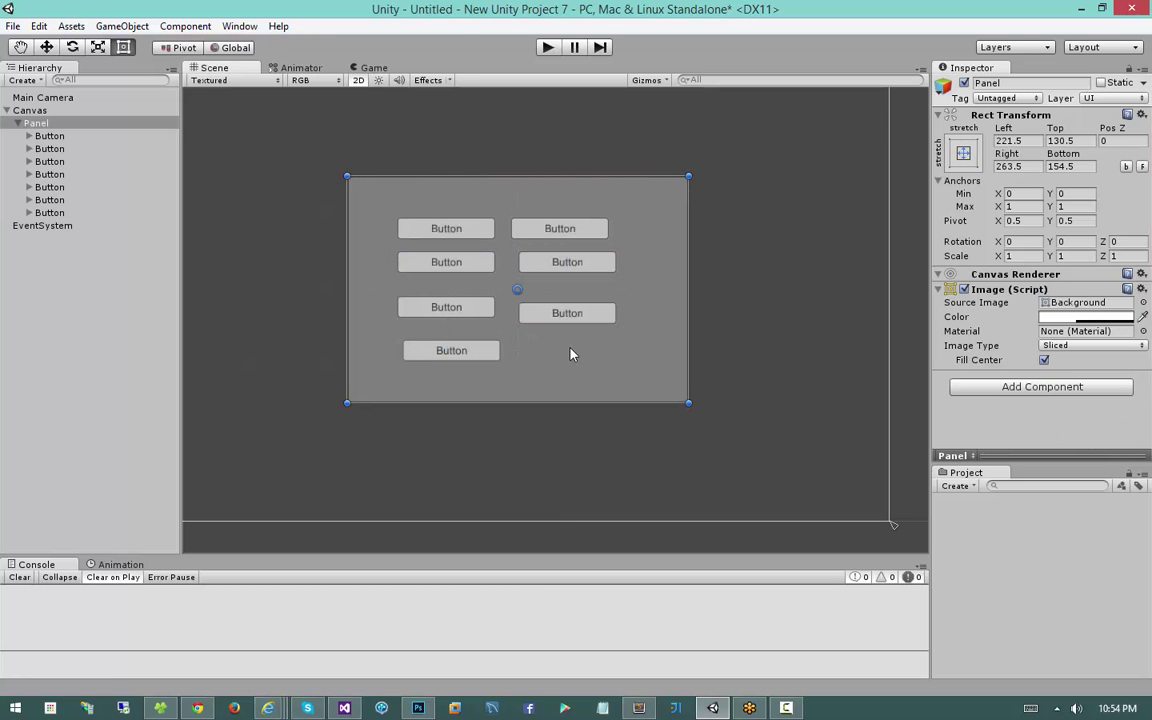
pyautogui.click(997, 387)
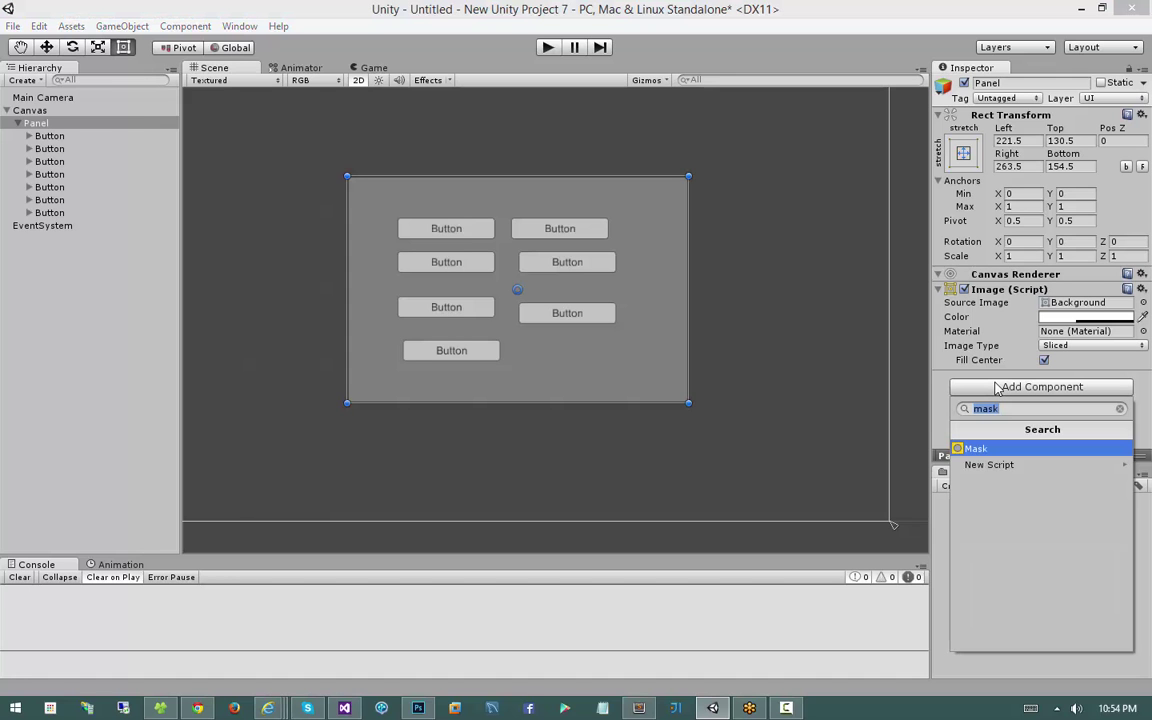
pyautogui.write('grid')
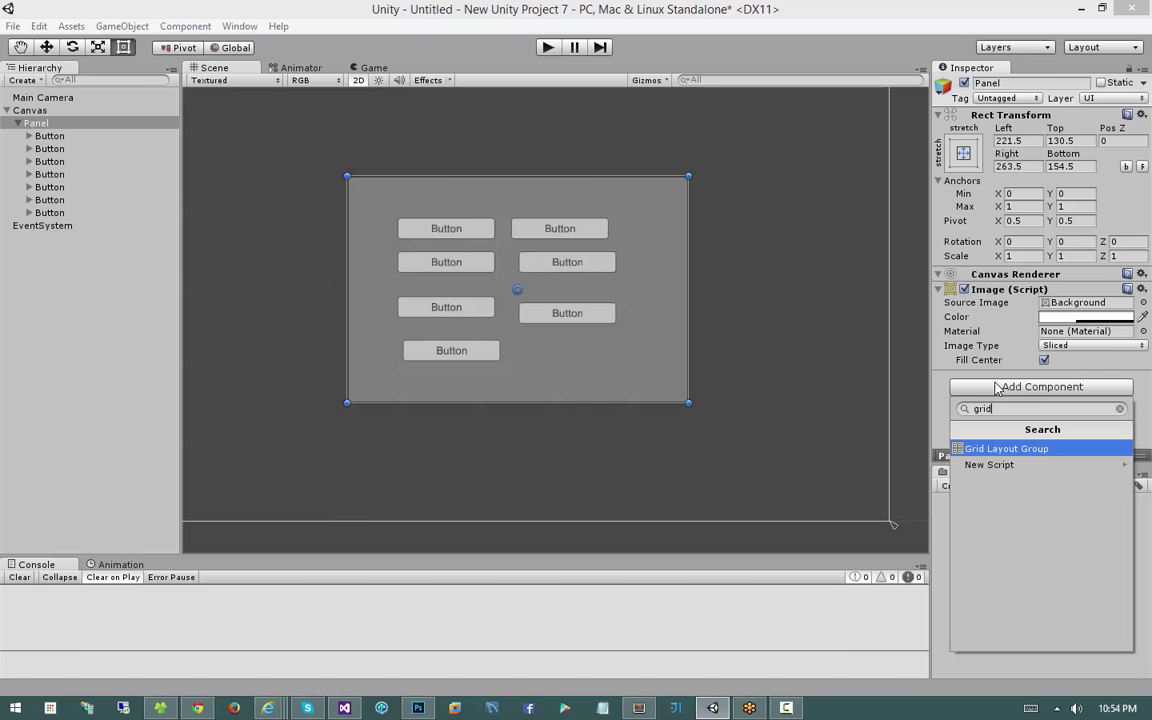
pyautogui.click(1007, 451)
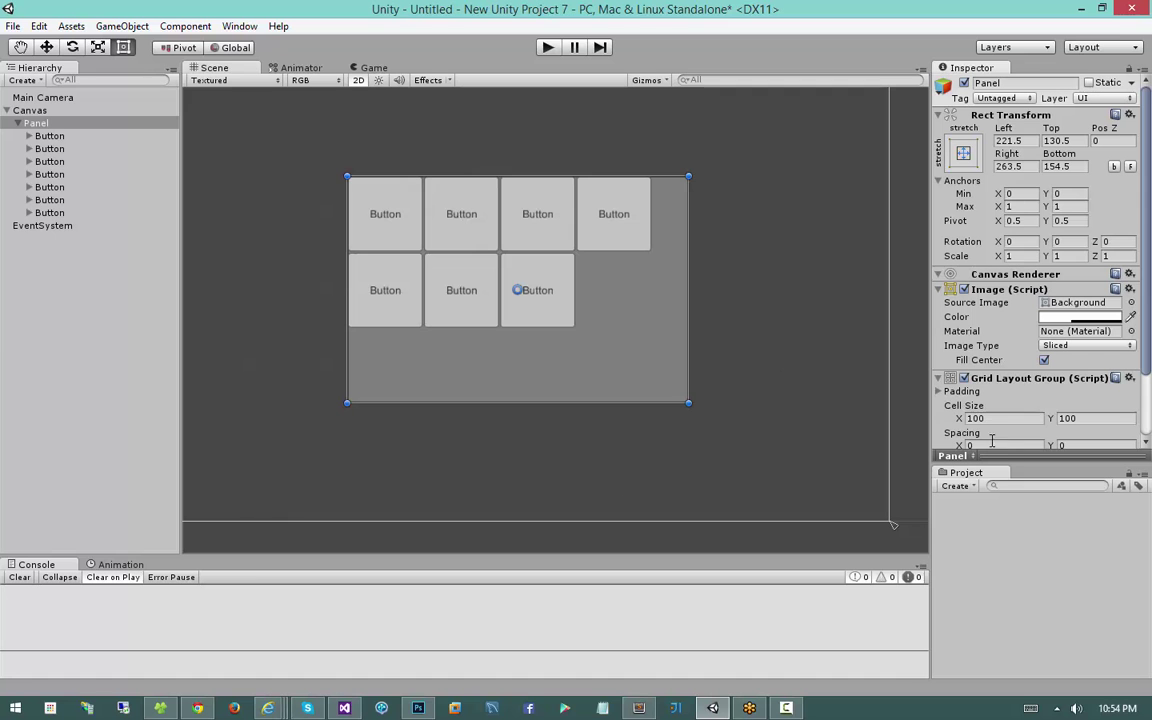
pyautogui.moveTo(688, 404); pyautogui.dragTo(772, 402)
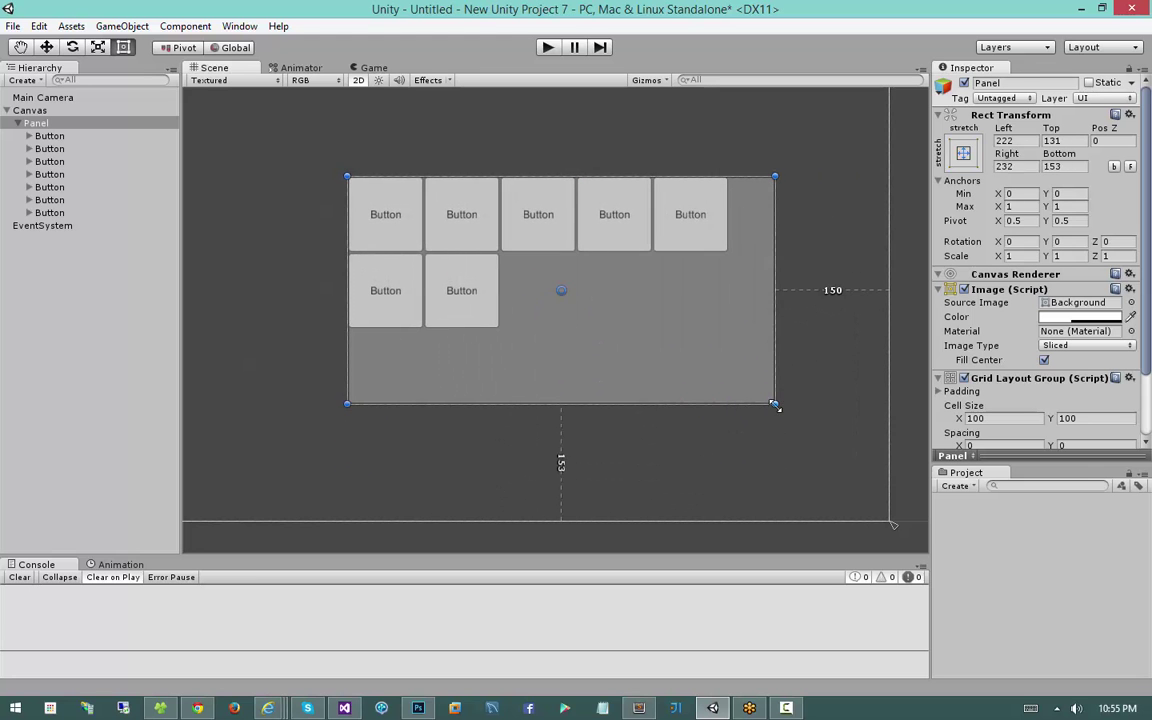
pyautogui.scroll(-3, 997, 438)
pyautogui.click(997, 436)
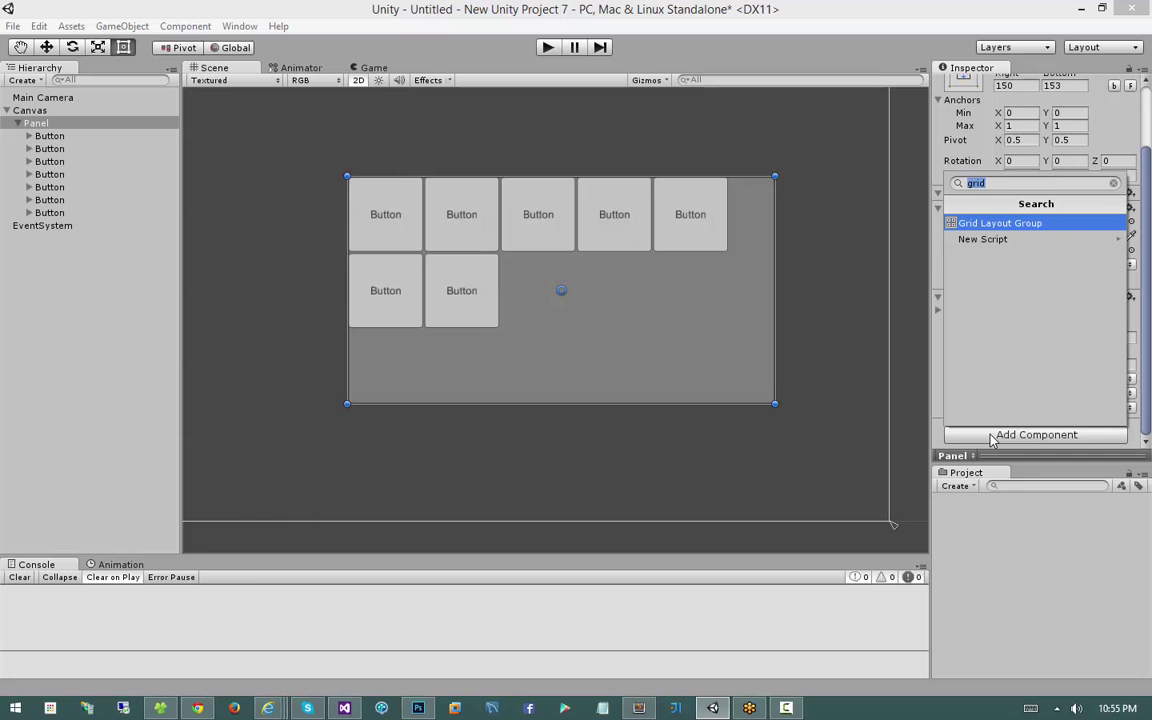
pyautogui.press('BackSpace')
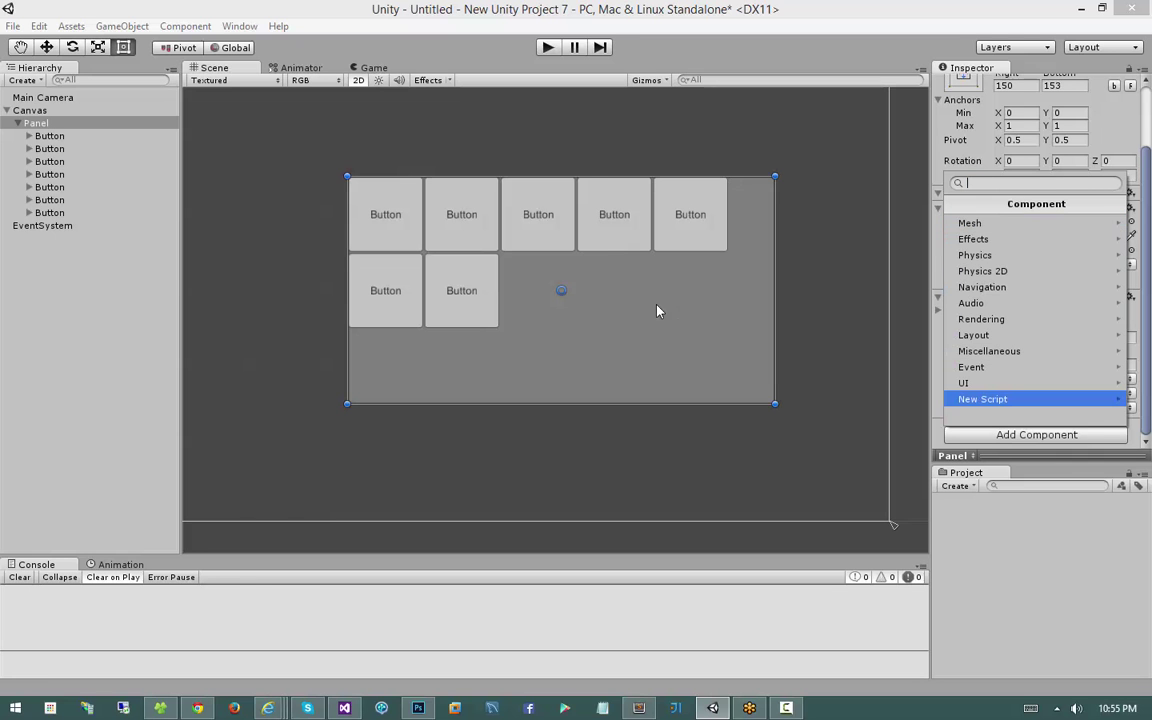
pyautogui.click(681, 316)
# Enlarge the panel downward and shift it to margins of about right 166.5 and bottom 148.
pyautogui.moveTo(674, 321); pyautogui.dragTo(700, 335, button='middle')
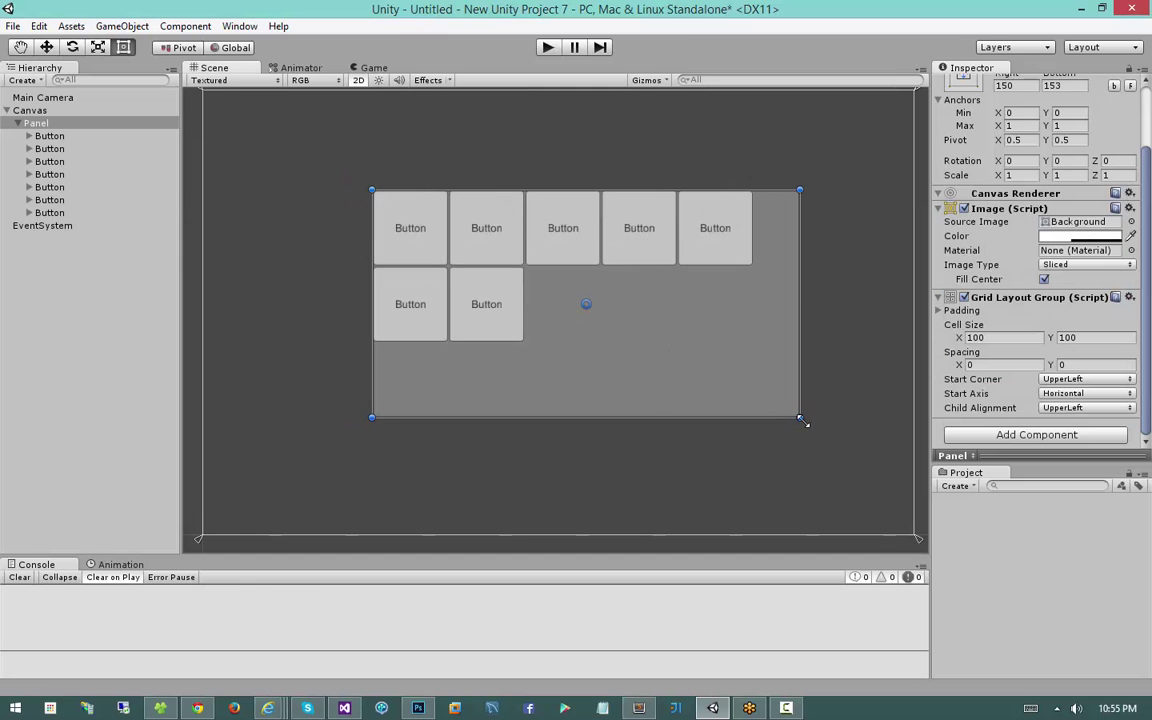
pyautogui.moveTo(801, 419)
pyautogui.mouseDown()
pyautogui.moveTo(606, 379)
pyautogui.moveTo(542, 396)
pyautogui.moveTo(805, 455)
pyautogui.moveTo(880, 365)
pyautogui.moveTo(879, 279)
pyautogui.moveTo(900, 322)
pyautogui.moveTo(808, 441)
pyautogui.mouseUp()
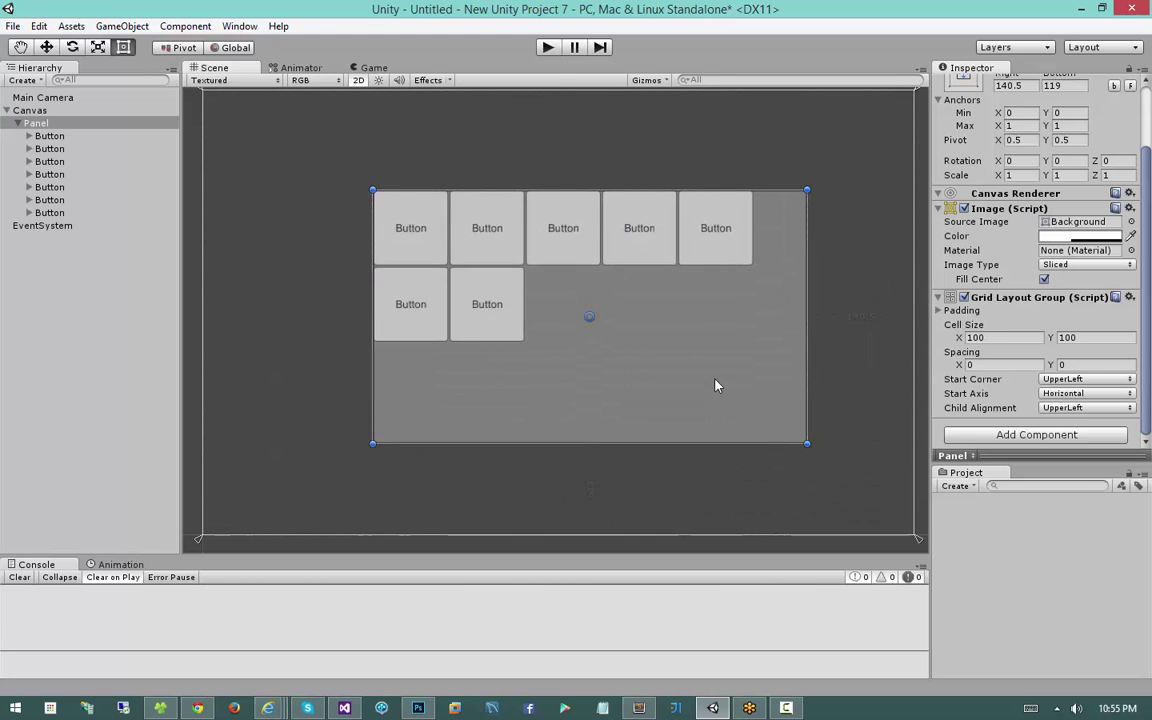
pyautogui.moveTo(715, 386); pyautogui.dragTo(695, 360)
pyautogui.moveTo(695, 360); pyautogui.dragTo(715, 386, button='middle')
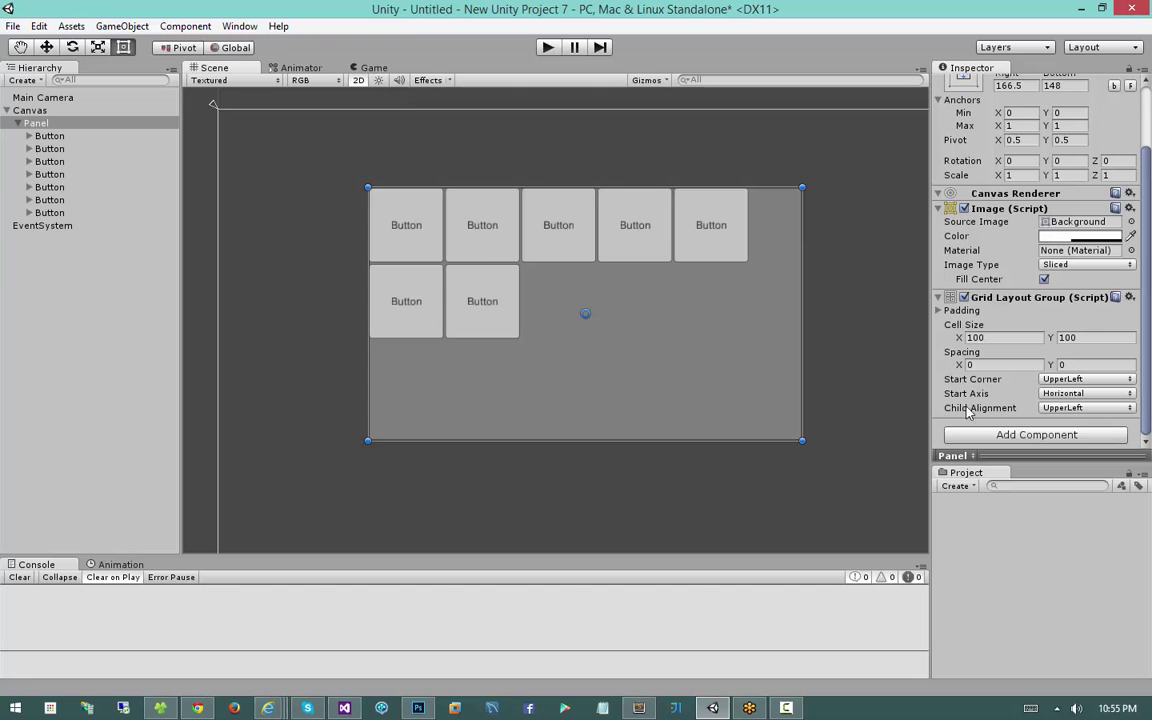
# Try the grid's Start Corner options UpperRight, LowerRight and LowerLeft, and return it to UpperLeft.
pyautogui.click(1069, 381)
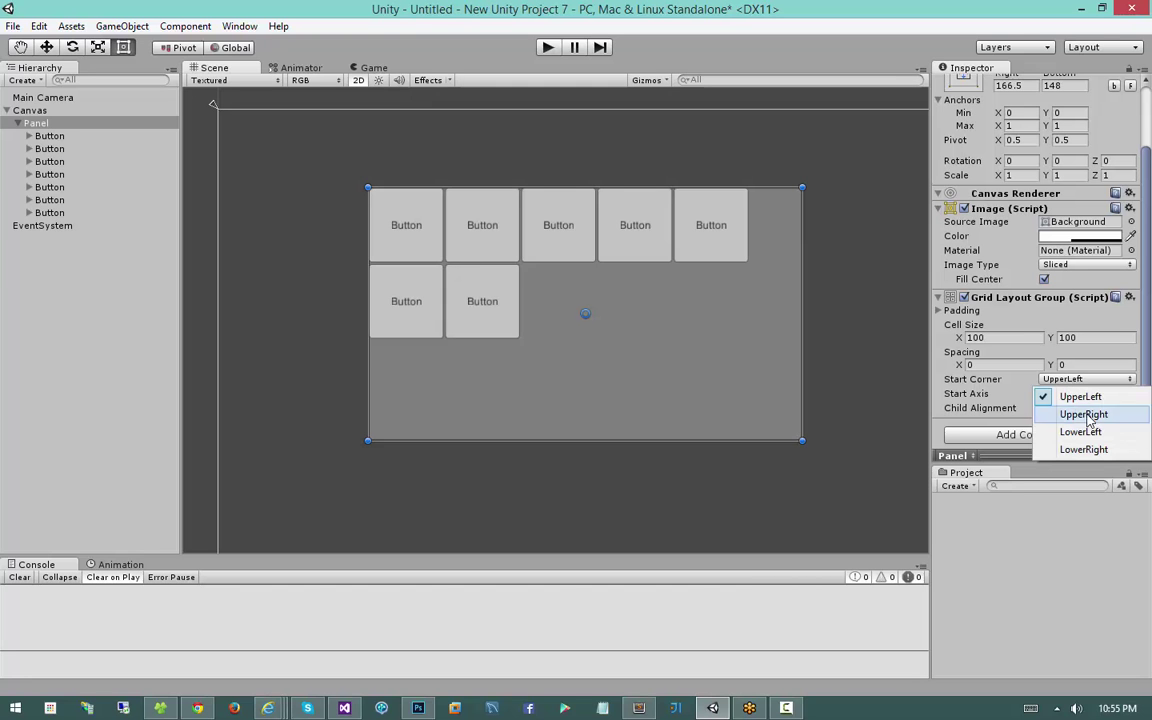
pyautogui.click(1090, 414)
pyautogui.click(1085, 381)
pyautogui.click(1090, 449)
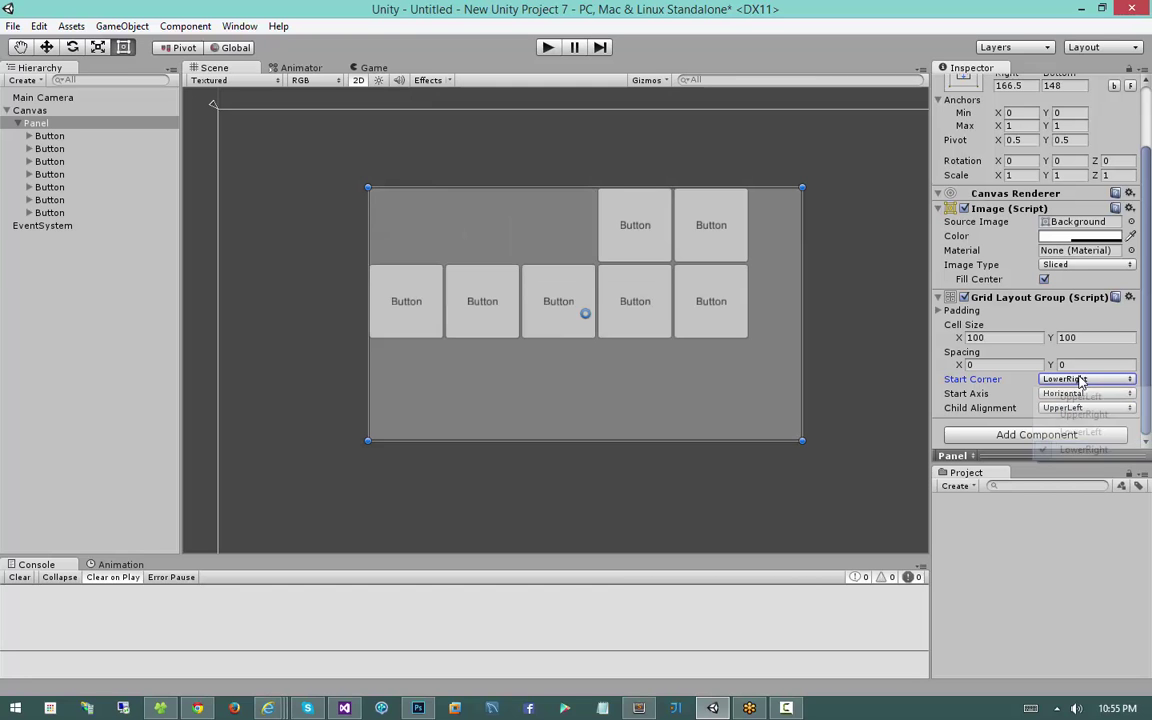
pyautogui.click(1085, 381)
pyautogui.click(1080, 432)
pyautogui.click(1085, 381)
pyautogui.click(1080, 397)
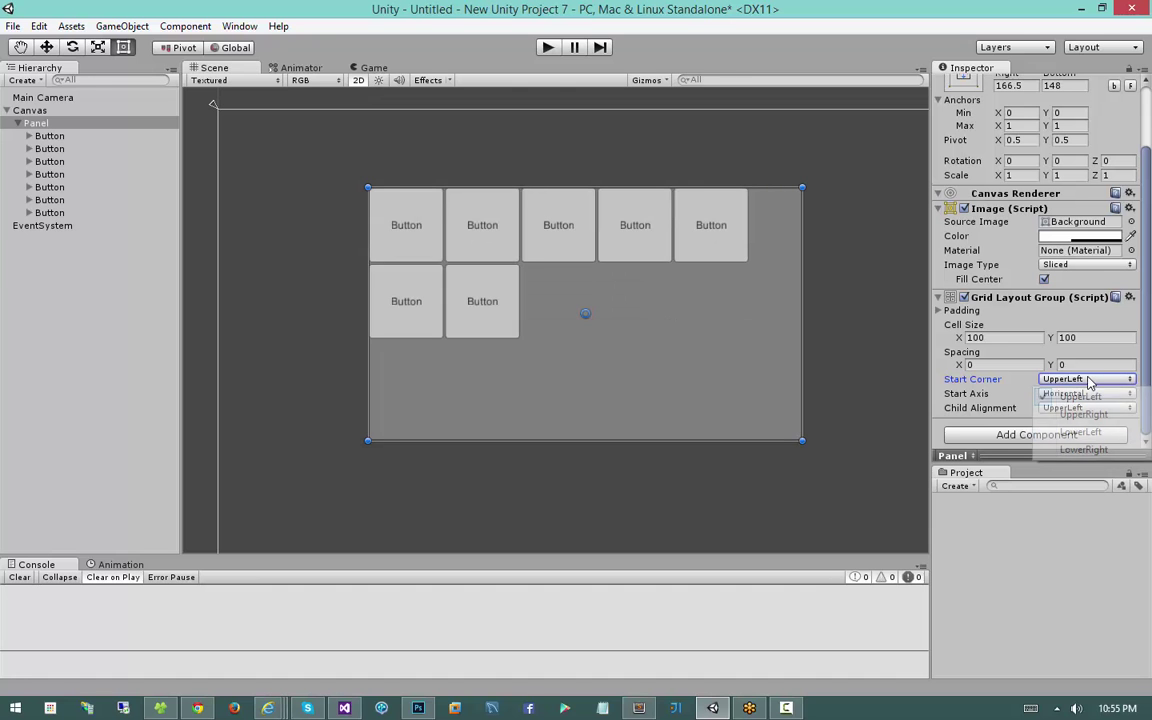
pyautogui.click(1085, 381)
pyautogui.click(1083, 414)
pyautogui.click(1085, 381)
pyautogui.click(1080, 397)
# Try Vertical as the grid's Start Axis and return it to Horizontal.
pyautogui.click(1083, 395)
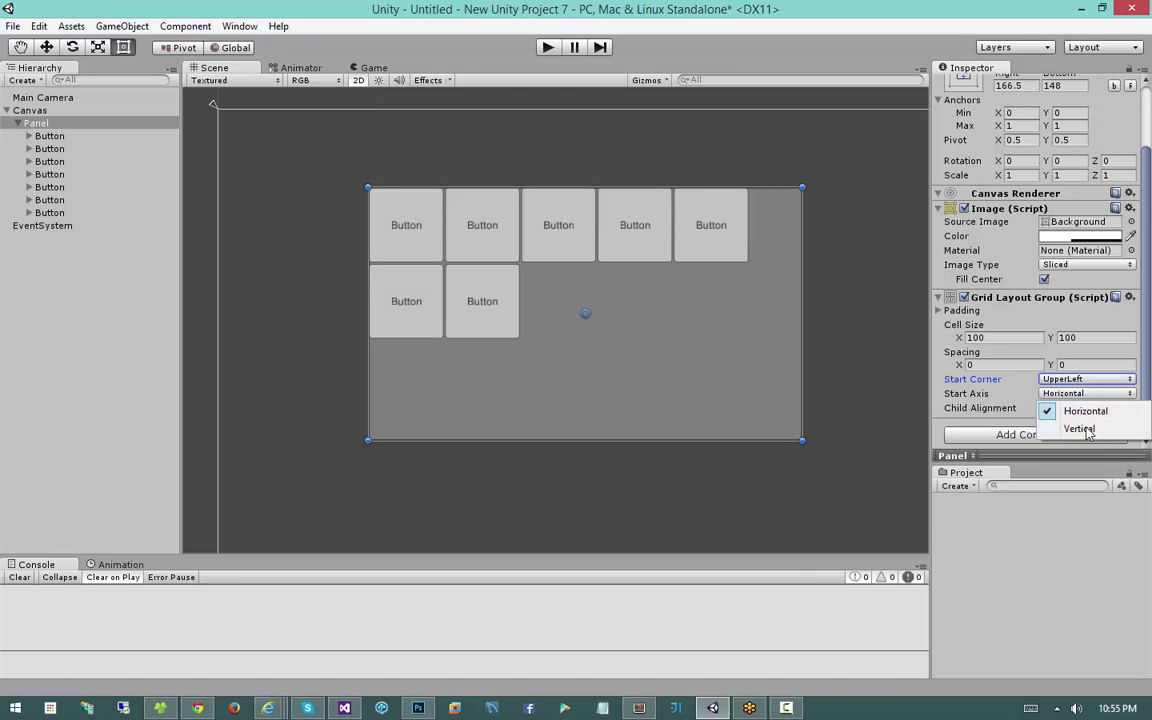
pyautogui.click(1080, 430)
pyautogui.click(1085, 394)
pyautogui.click(1083, 418)
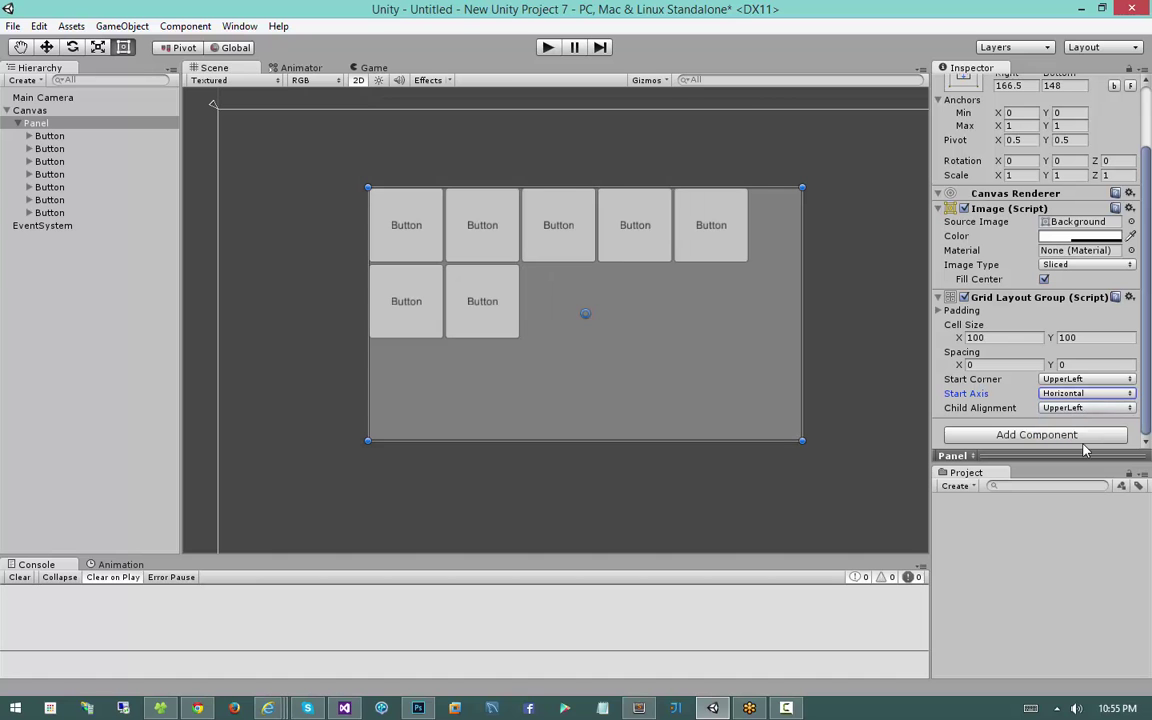
# Set the Grid Layout Group's Child Alignment to UpperCenter.
pyautogui.click(1082, 408)
pyautogui.click(1096, 445)
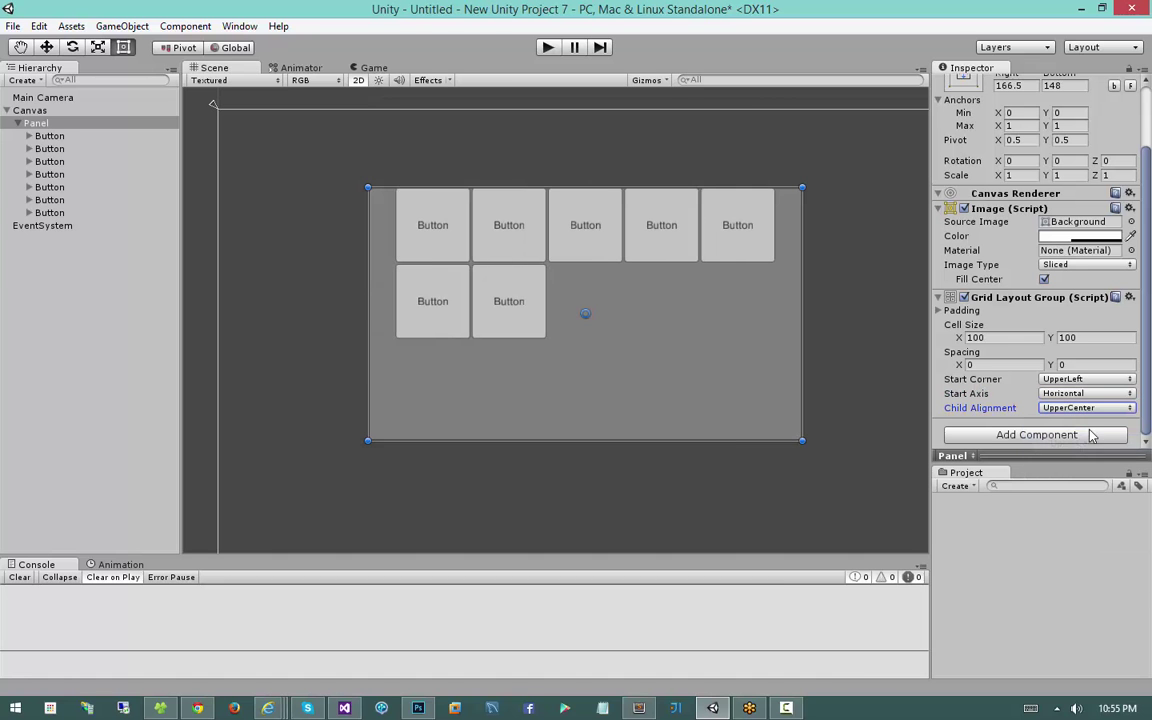
# Narrow the button panel to a right margin of about 223, leaving the grid's Child Alignment at UpperCenter.
pyautogui.click(1085, 410)
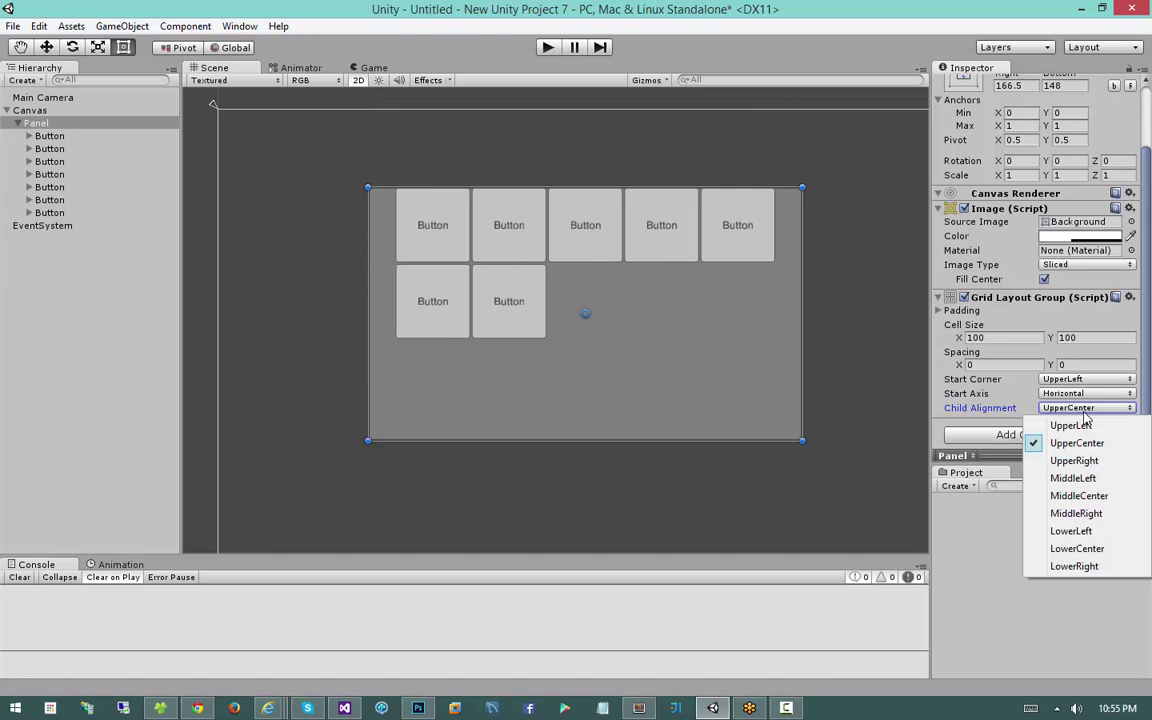
pyautogui.click(787, 335)
pyautogui.moveTo(803, 322); pyautogui.dragTo(762, 317)
# Try a grid cell size of 50 by 50, settle on 100 by 50, and narrow the panel to a right margin of about 297.5.
pyautogui.click(1006, 339)
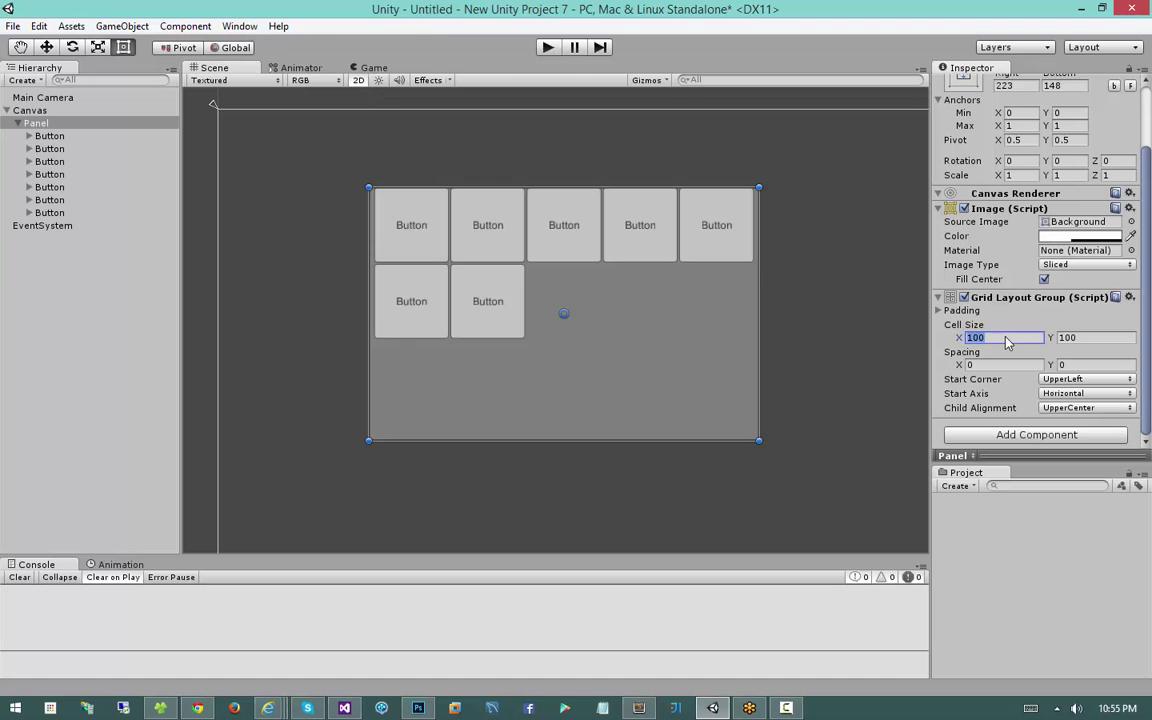
pyautogui.write('50')
pyautogui.press('Tab')
pyautogui.write('50')
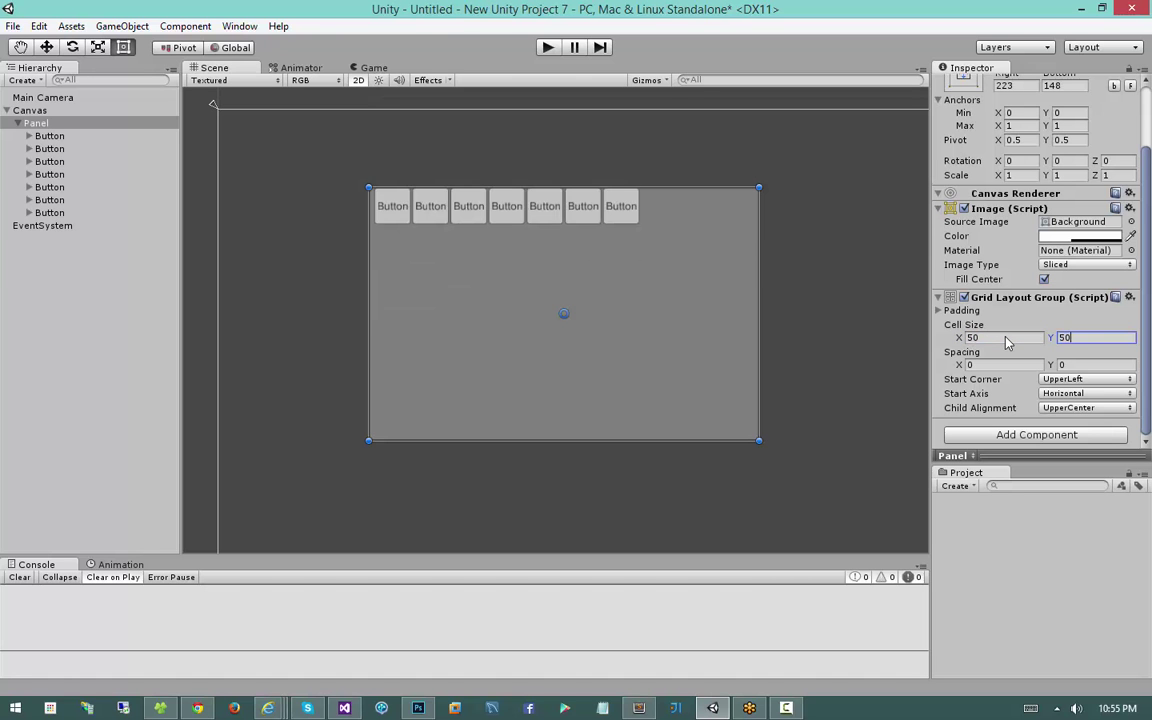
pyautogui.click(1007, 341)
pyautogui.write('100')
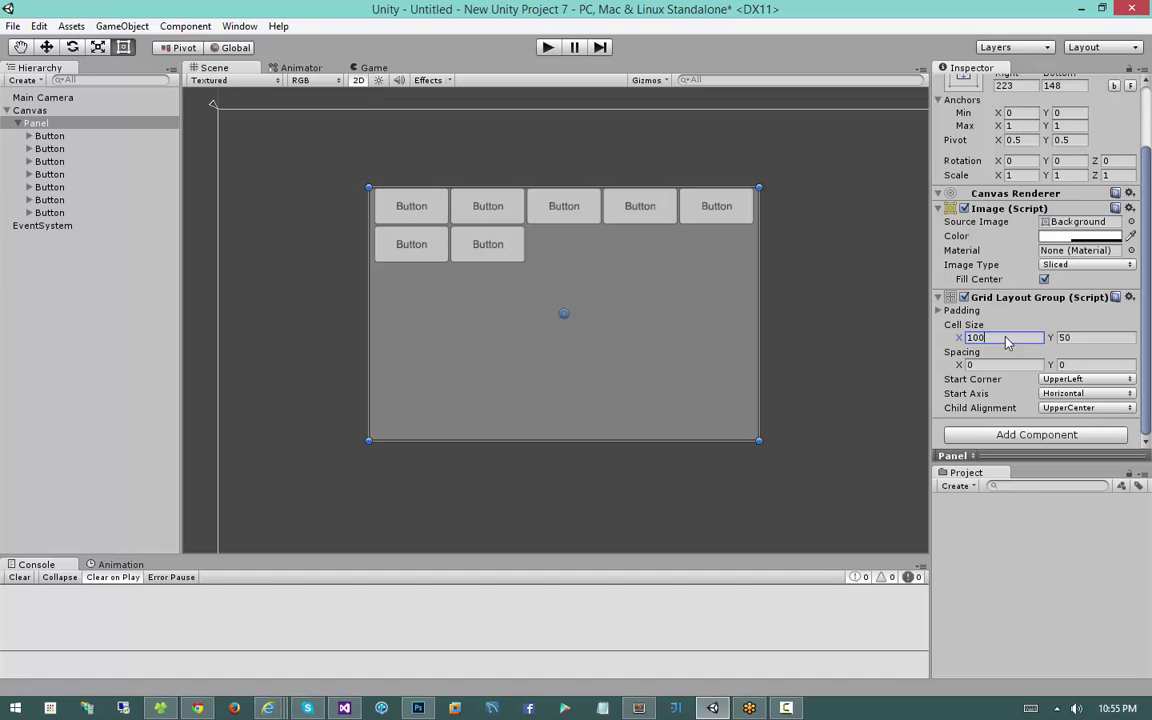
pyautogui.moveTo(759, 262); pyautogui.dragTo(702, 257)
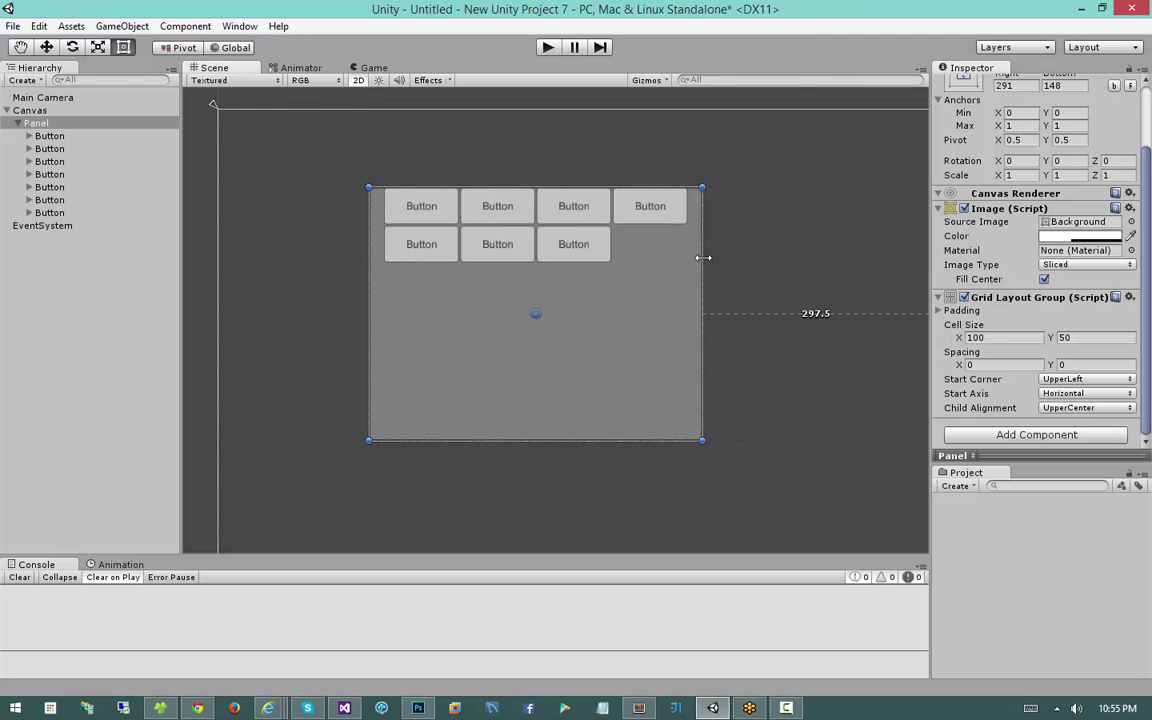
# Set the grid's spacing to 5 by 5 and enlarge the panel to margins of about right 274 and bottom 142.
pyautogui.click(1007, 364)
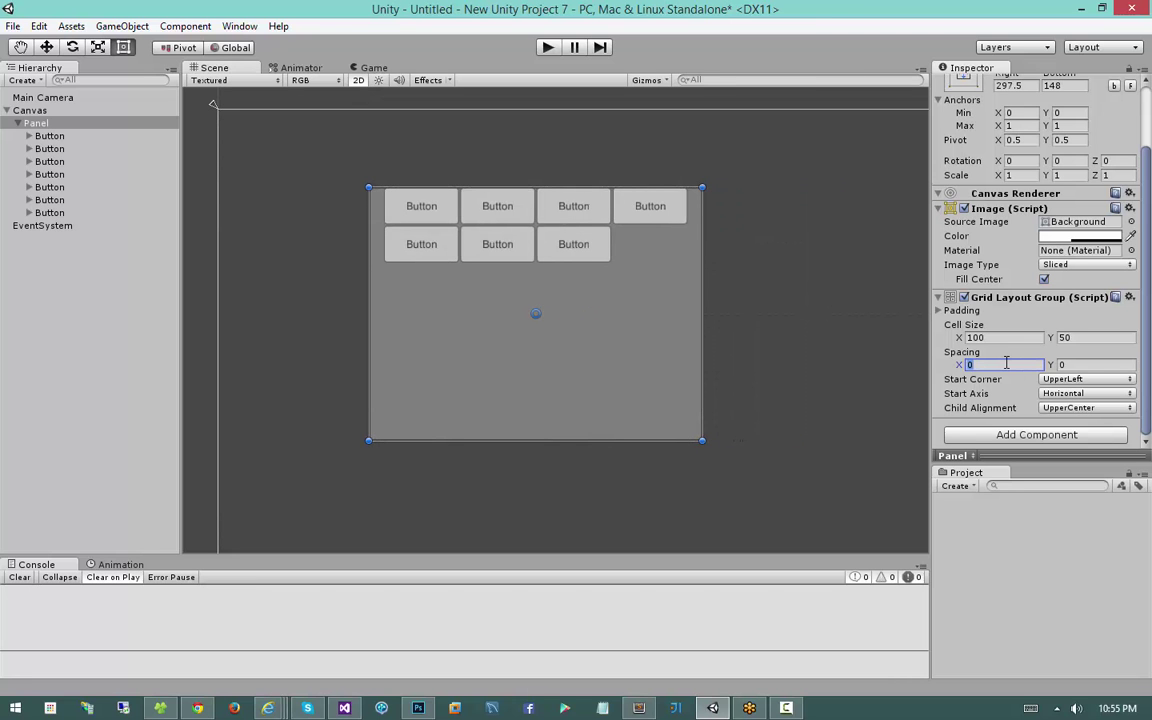
pyautogui.write('5')
pyautogui.press('Tab')
pyautogui.write('5')
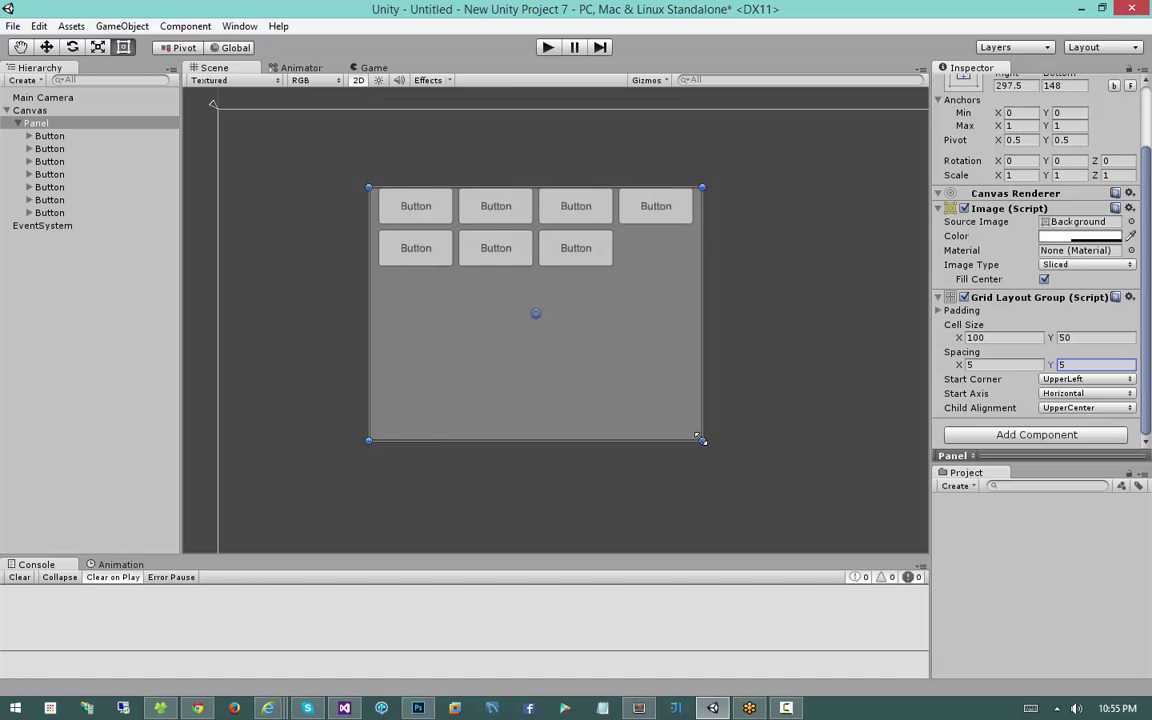
pyautogui.moveTo(701, 441)
pyautogui.mouseDown()
pyautogui.moveTo(757, 480)
pyautogui.moveTo(719, 444)
pyautogui.mouseUp()
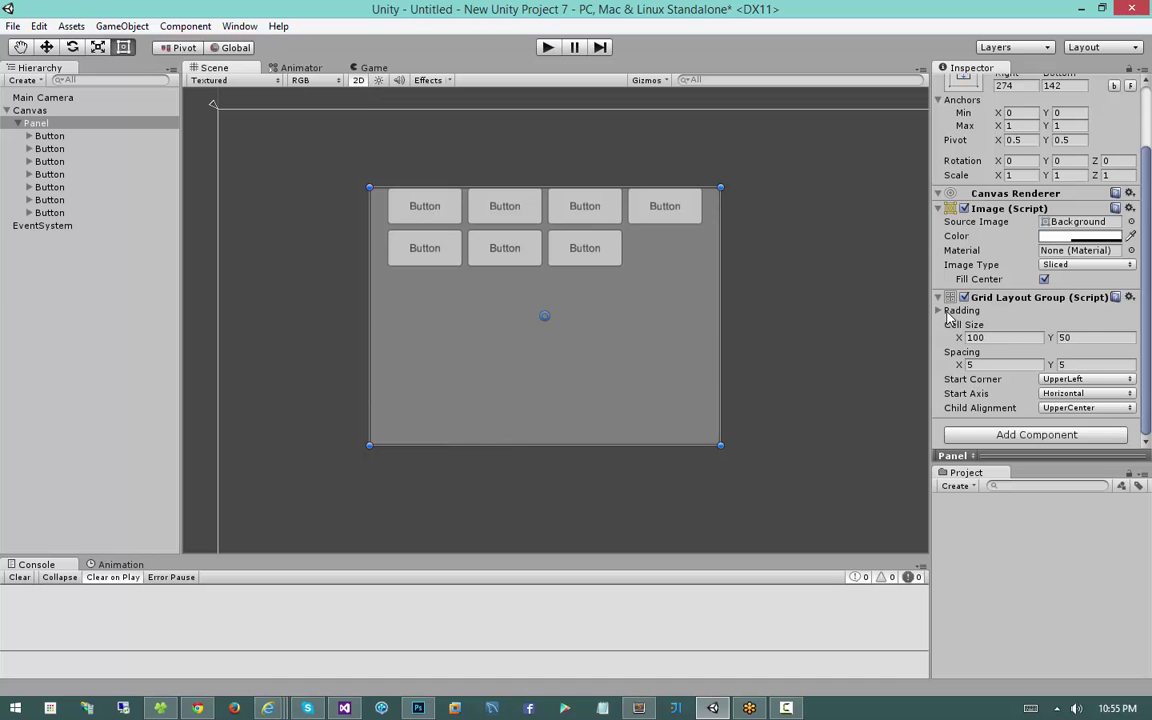
# Set the Grid Layout Group's top padding to 10.
pyautogui.click(950, 311)
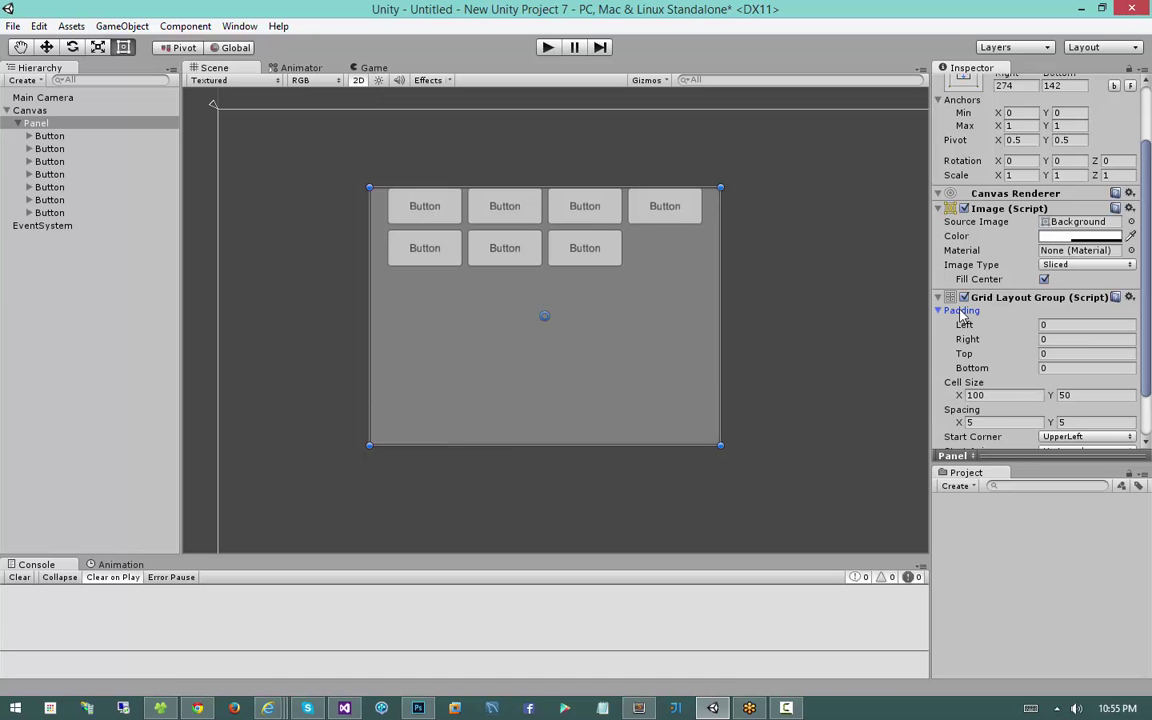
pyautogui.click(1064, 355)
pyautogui.write('10')
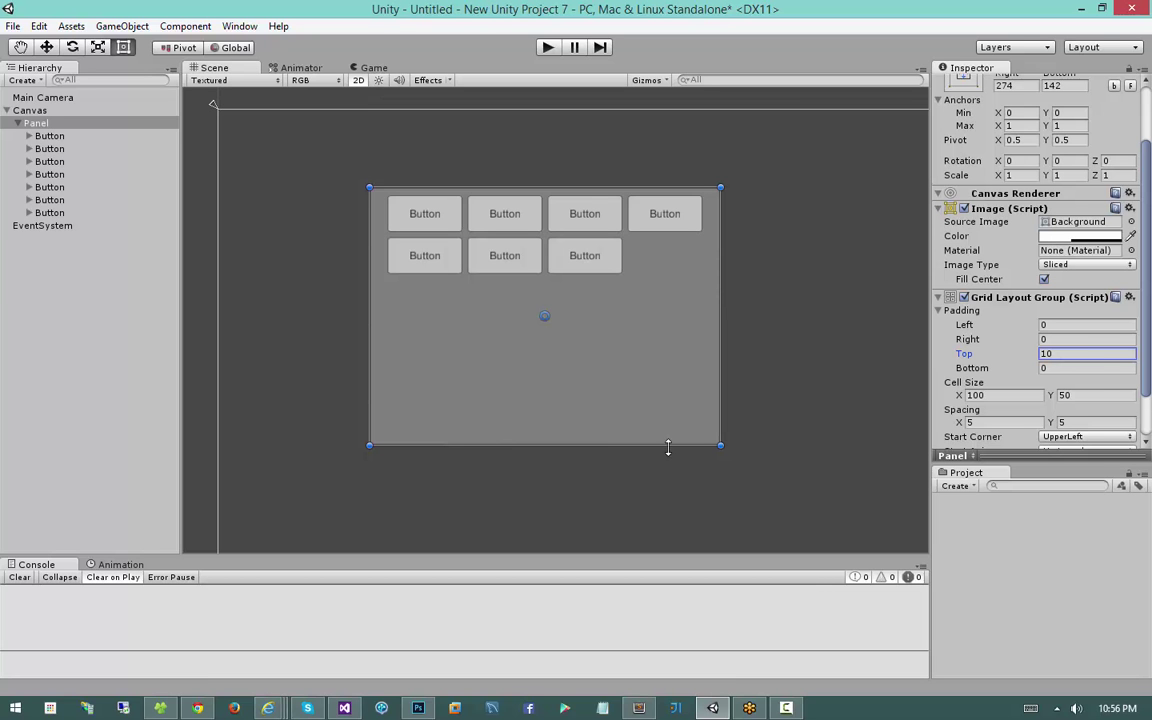
# Move the button panel into the canvas's upper-left corner and resize it to margins of about right 549.5 and bottom 368.
pyautogui.moveTo(719, 447)
pyautogui.mouseDown()
pyautogui.moveTo(609, 375)
pyautogui.moveTo(604, 404)
pyautogui.moveTo(829, 440)
pyautogui.moveTo(955, 440)
pyautogui.moveTo(733, 404)
pyautogui.moveTo(658, 442)
pyautogui.moveTo(726, 459)
pyautogui.mouseUp()
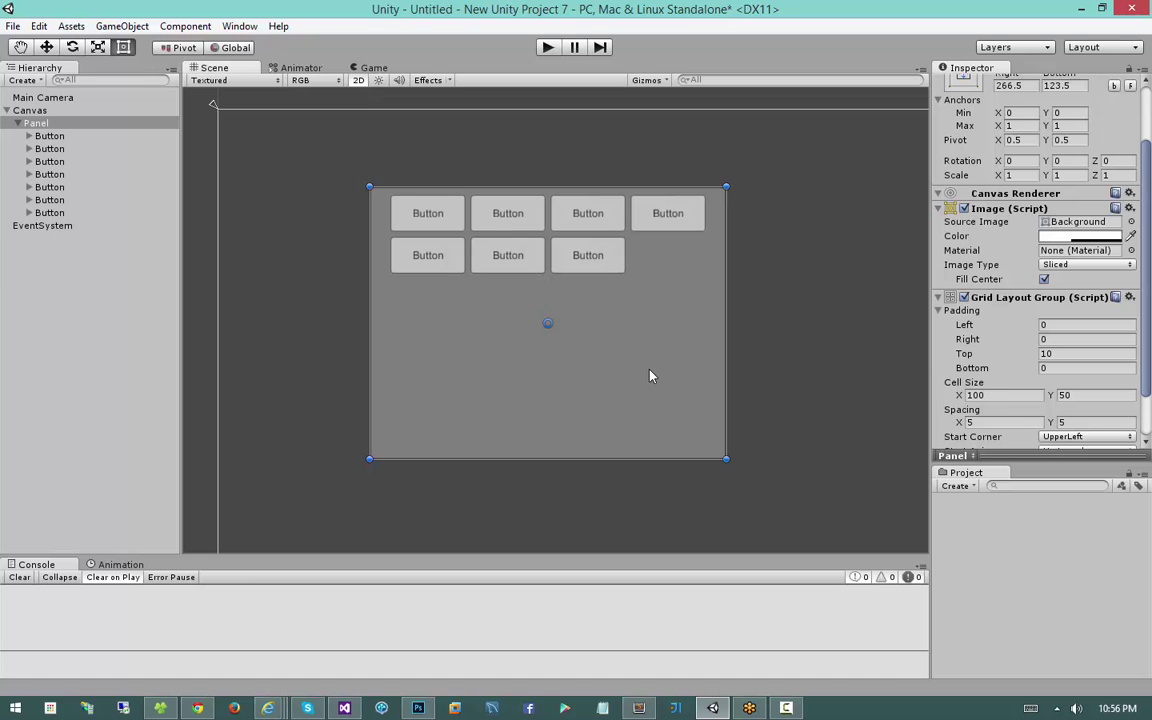
pyautogui.moveTo(650, 376); pyautogui.dragTo(515, 314)
pyautogui.moveTo(576, 378); pyautogui.dragTo(510, 272)
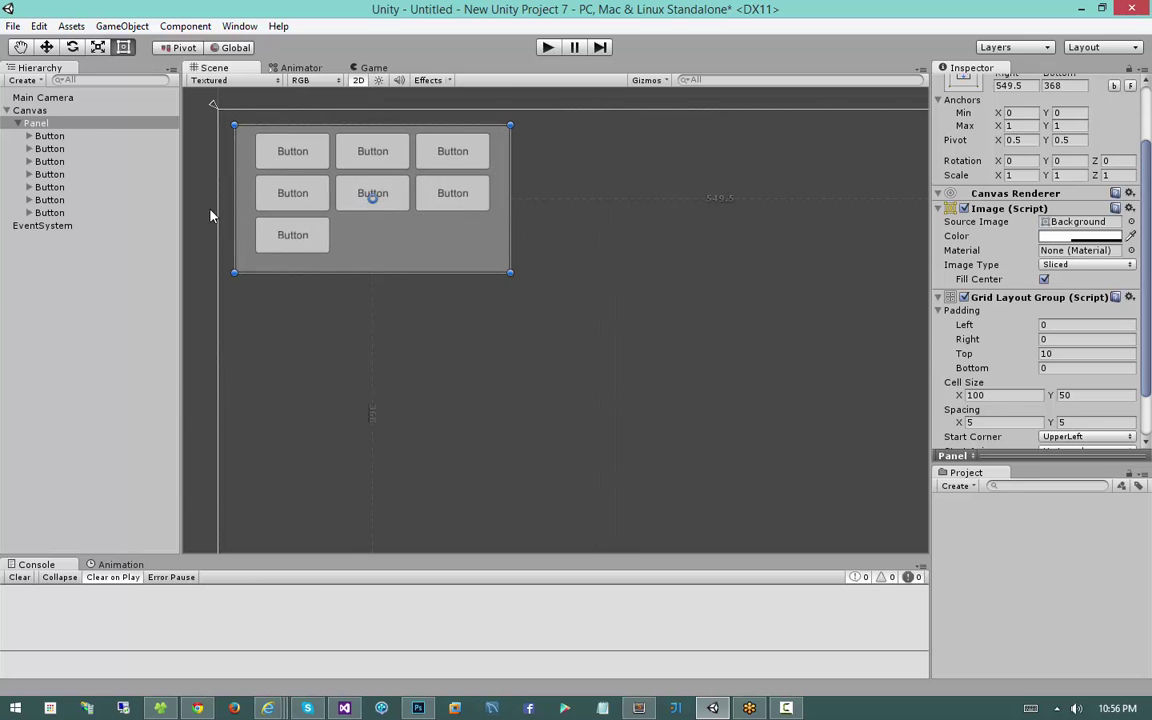
# Add a second panel to the canvas and size it to margins of about left 395, top 182, right 69 and bottom 144.
pyautogui.rightClick(78, 120)
pyautogui.moveTo(149, 326)
pyautogui.click(255, 333)
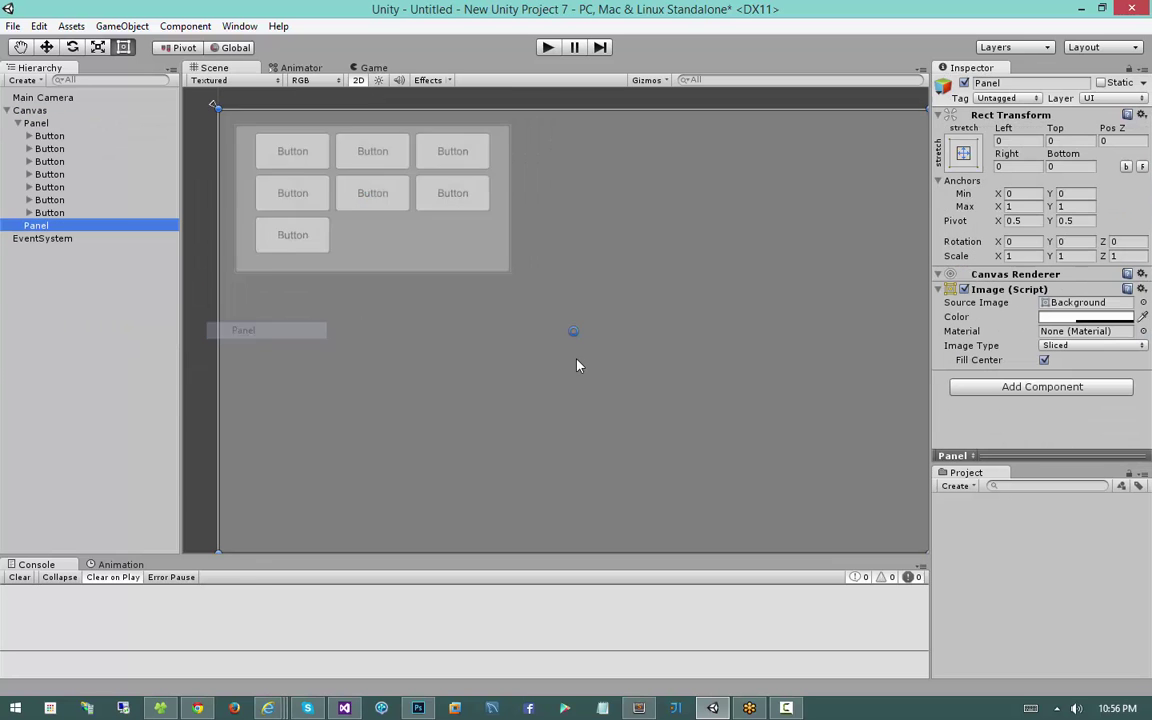
pyautogui.press('f')
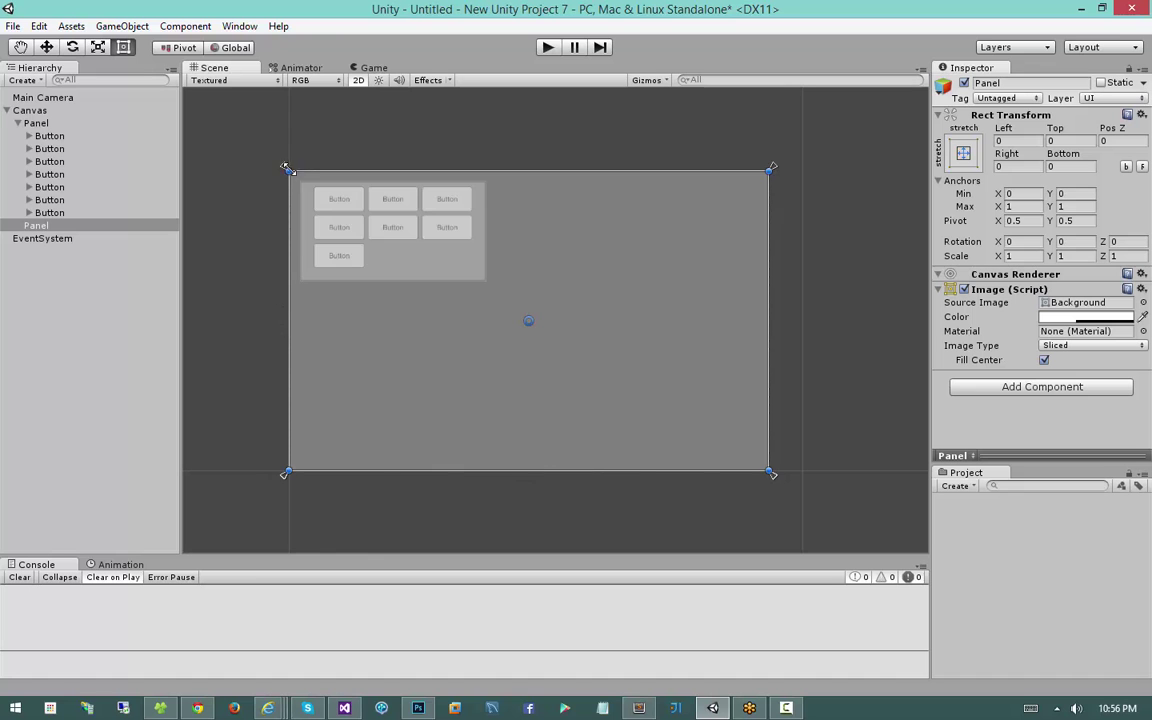
pyautogui.moveTo(287, 170); pyautogui.dragTo(591, 337)
pyautogui.moveTo(636, 384); pyautogui.dragTo(533, 311)
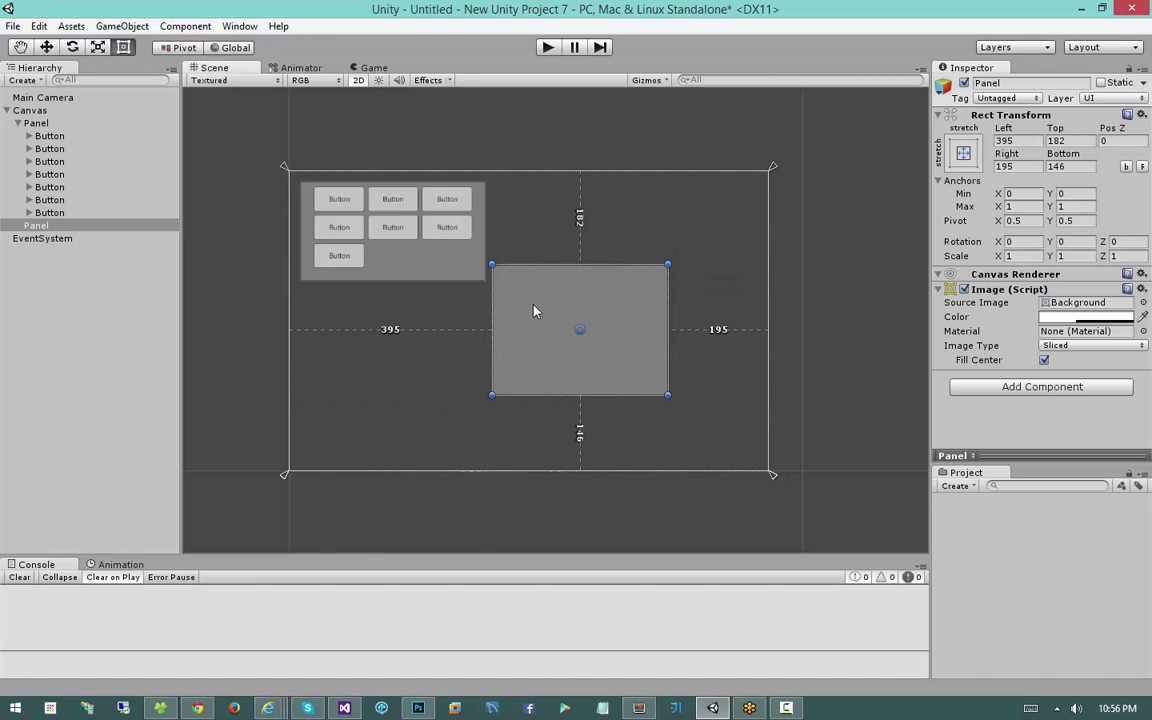
pyautogui.moveTo(668, 395); pyautogui.dragTo(734, 397)
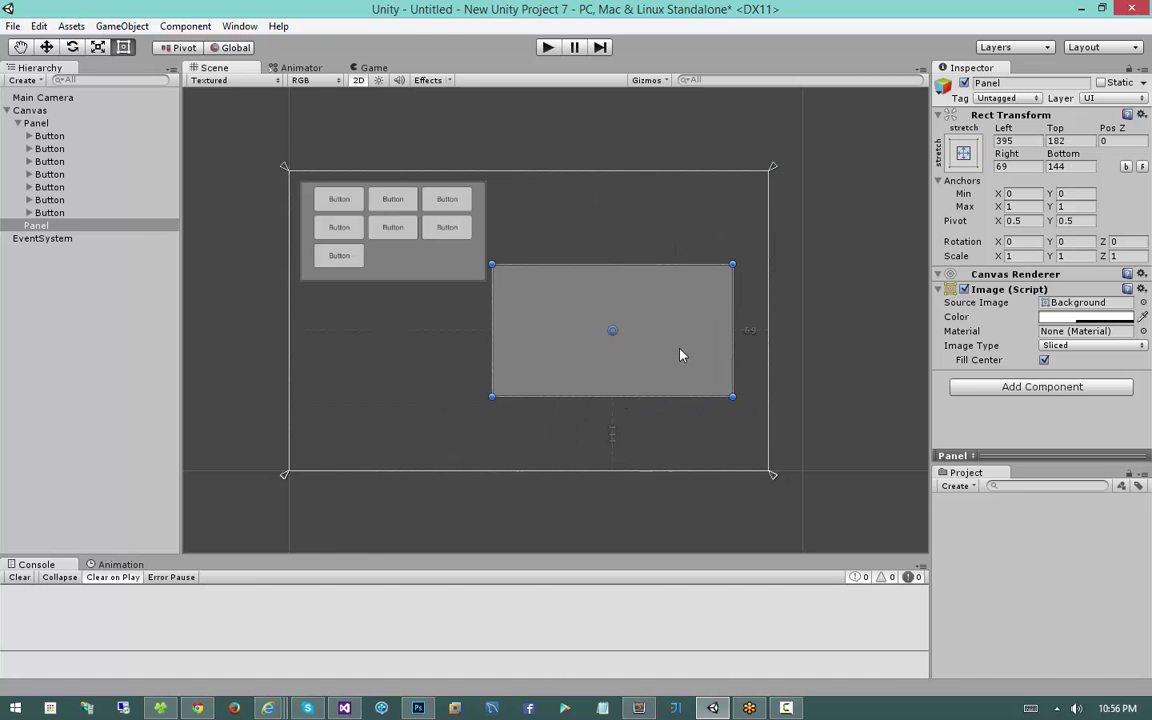
# Add a button inside the second panel and move it to the panel's lower-left area.
pyautogui.scroll(4, 679, 355)
pyautogui.rightClick(82, 226)
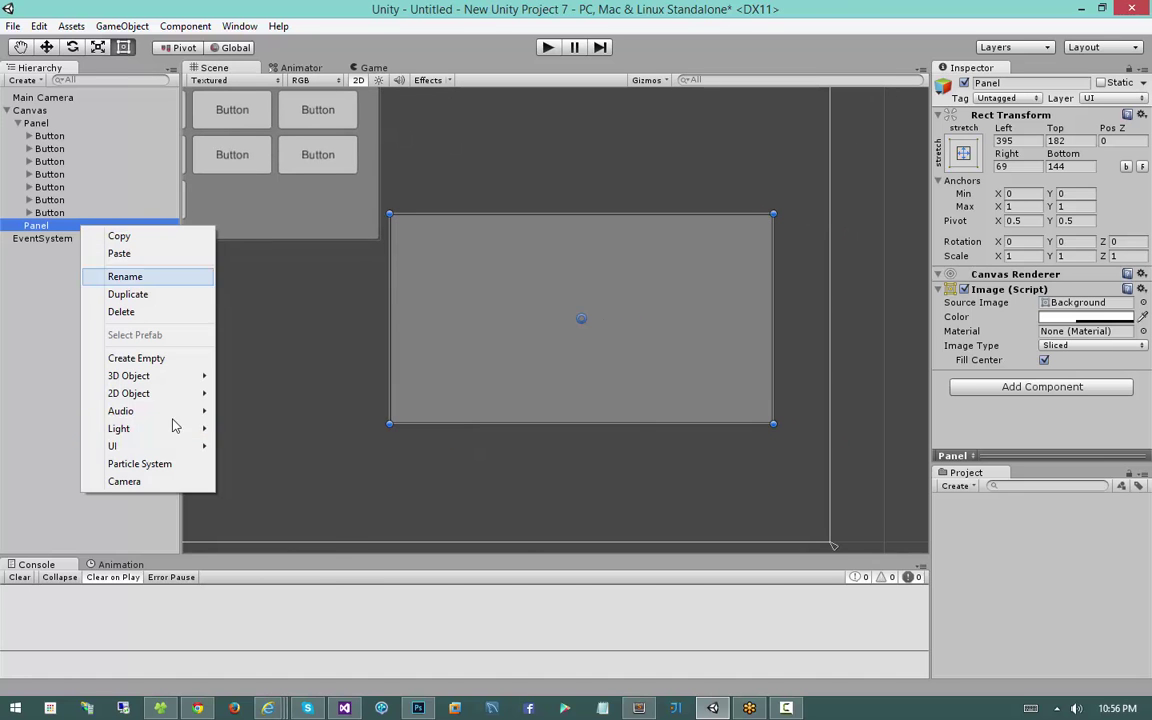
pyautogui.moveTo(170, 445)
pyautogui.click(248, 464)
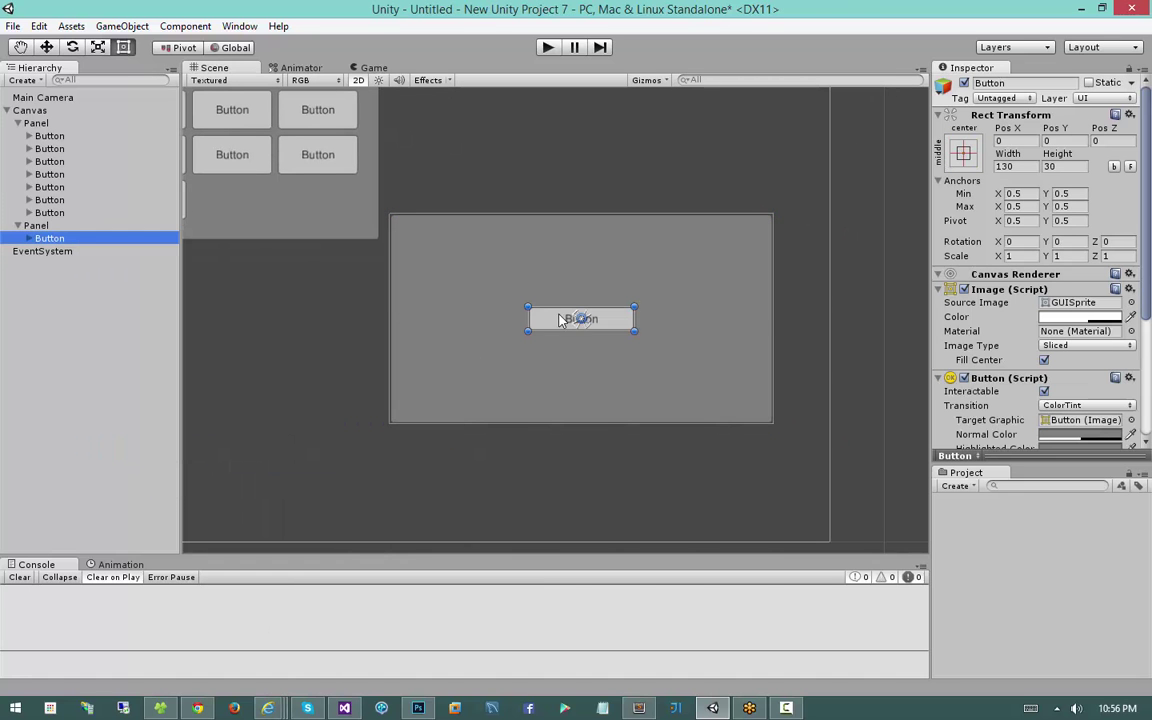
pyautogui.moveTo(560, 320); pyautogui.dragTo(501, 368)
# Duplicate the second panel's button three times and spread the buttons loosely across the panel.
pyautogui.hotkey('ctrl', 'd')
pyautogui.hotkey('ctrl', 'd')
pyautogui.hotkey('ctrl', 'd')
pyautogui.moveTo(505, 367); pyautogui.dragTo(650, 284)
pyautogui.click(509, 363)
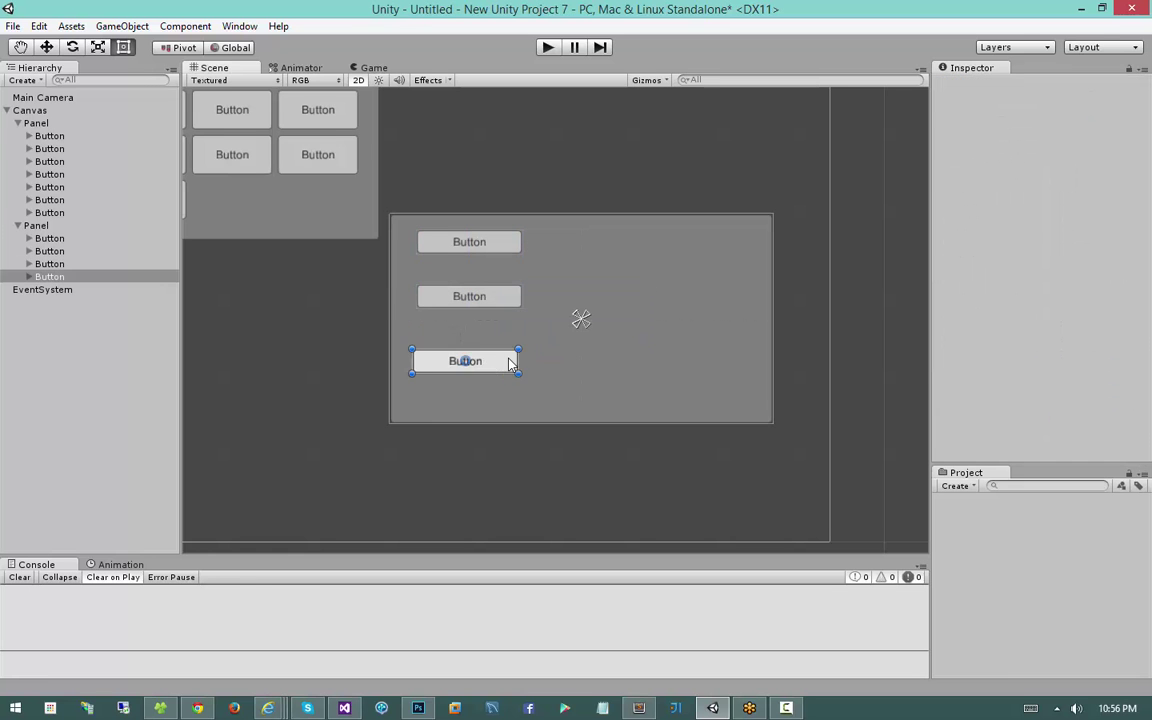
pyautogui.moveTo(509, 363); pyautogui.dragTo(666, 322)
# Add a Horizontal Layout Group to the second panel and reshape the panel to margins of about left 383.5, top 214.85, right 72.7 and bottom 214.85.
pyautogui.click(640, 273)
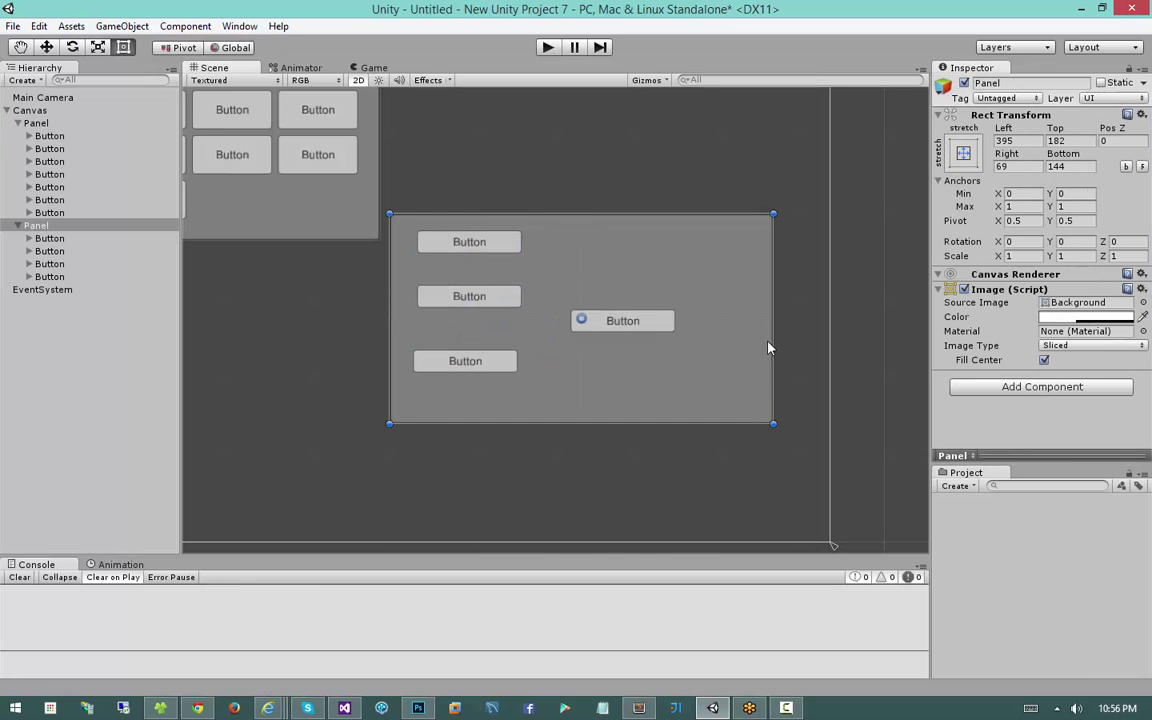
pyautogui.click(995, 387)
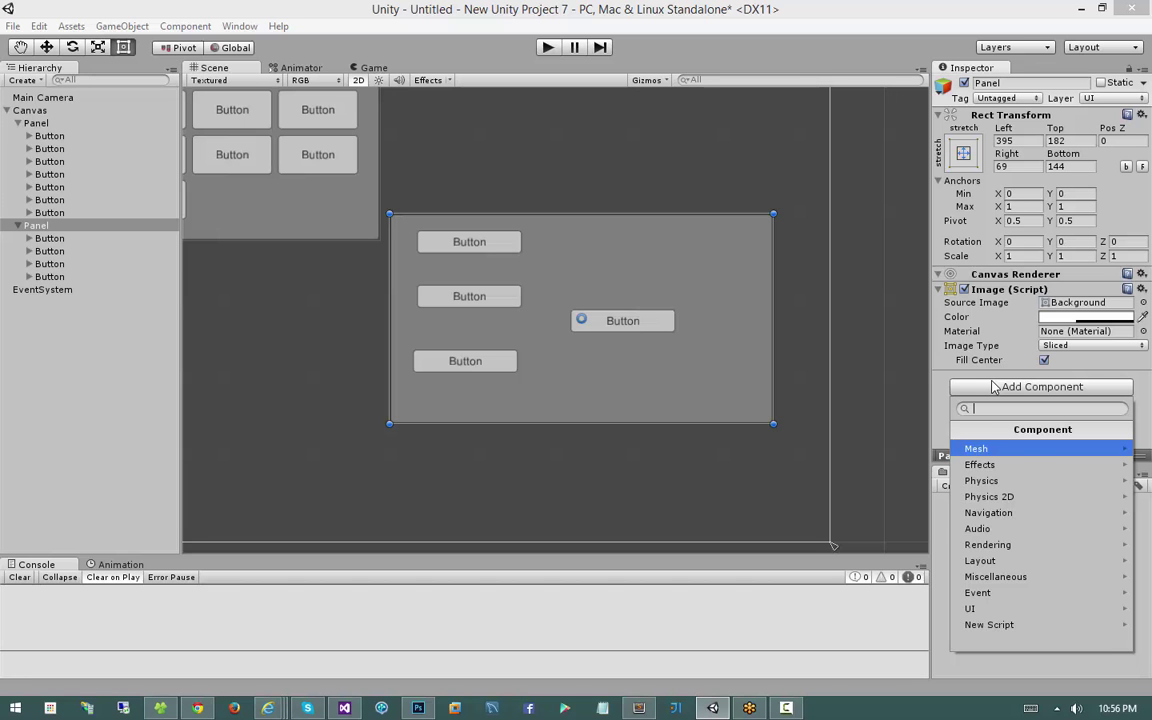
pyautogui.write('layout')
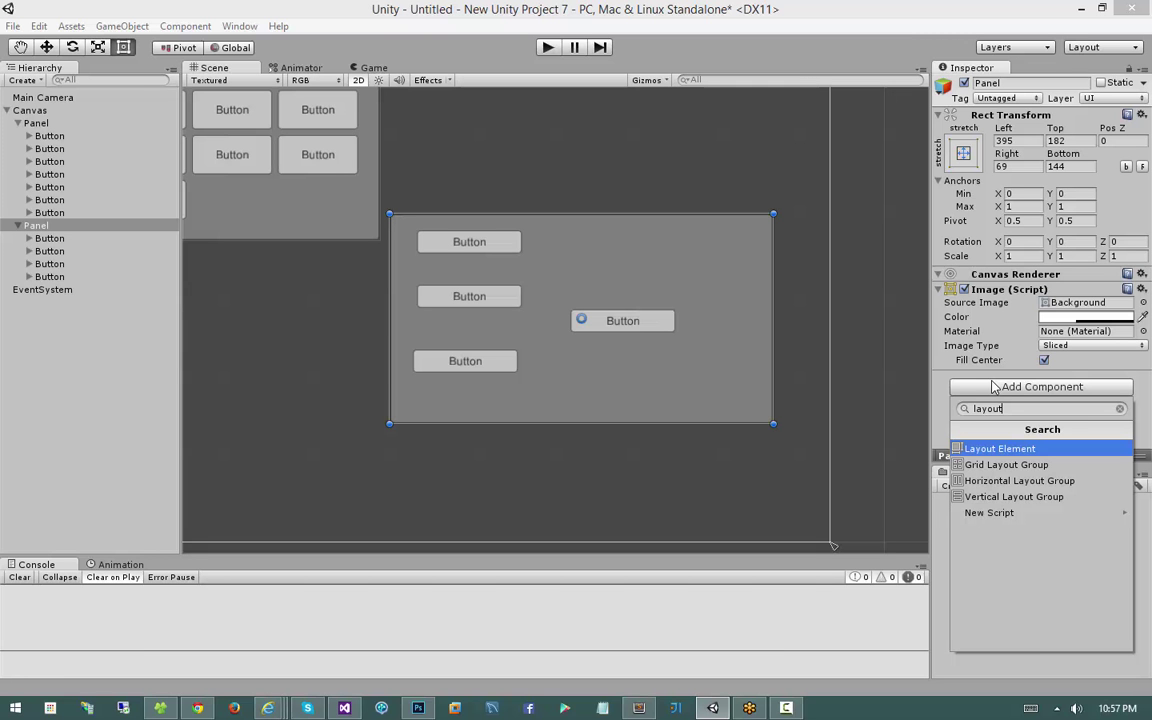
pyautogui.press('Down')
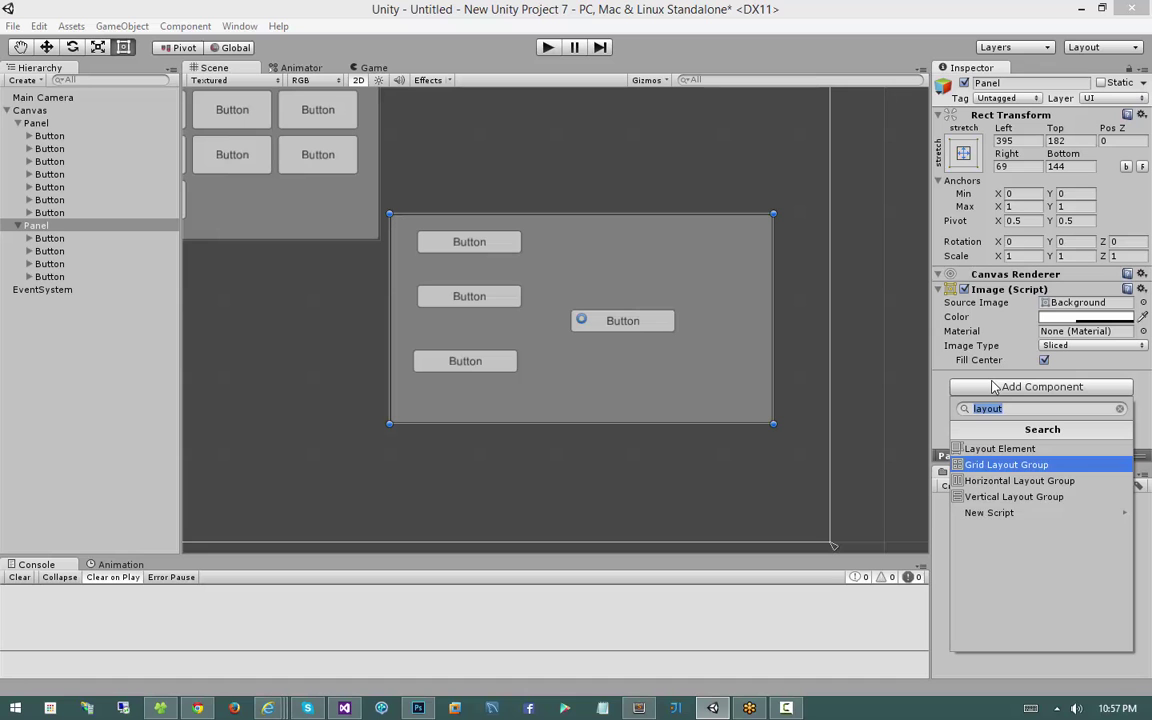
pyautogui.press('Down')
pyautogui.press('Down')
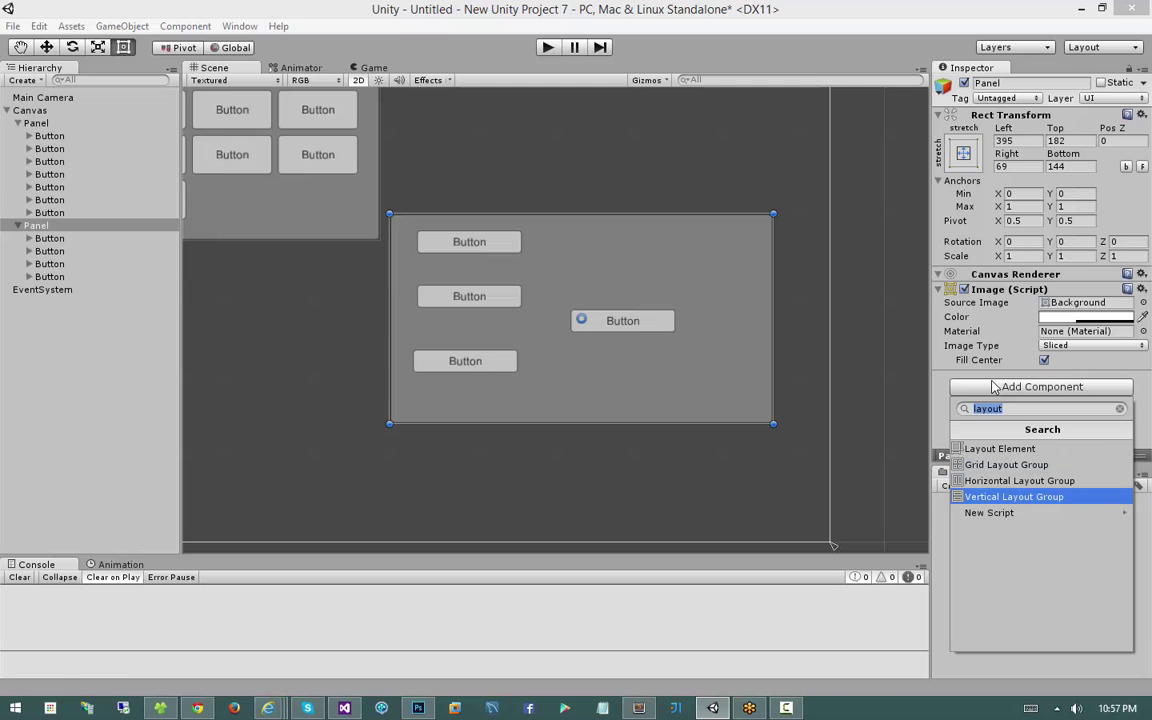
pyautogui.press('Up')
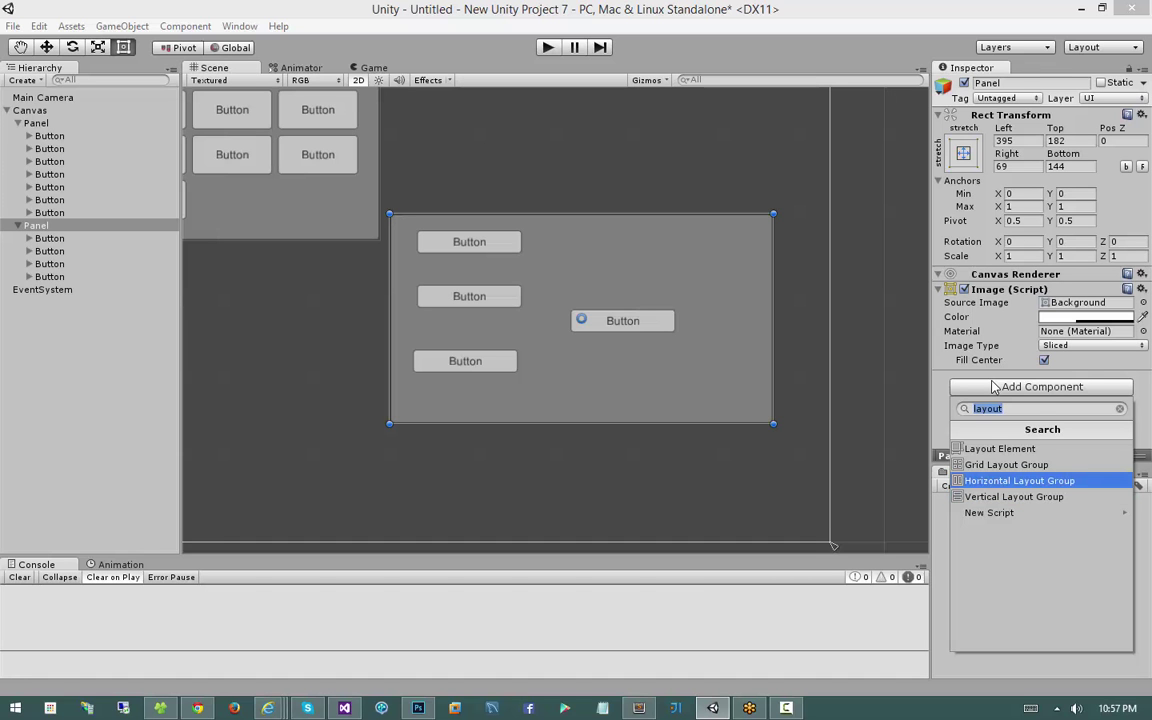
pyautogui.press('Return')
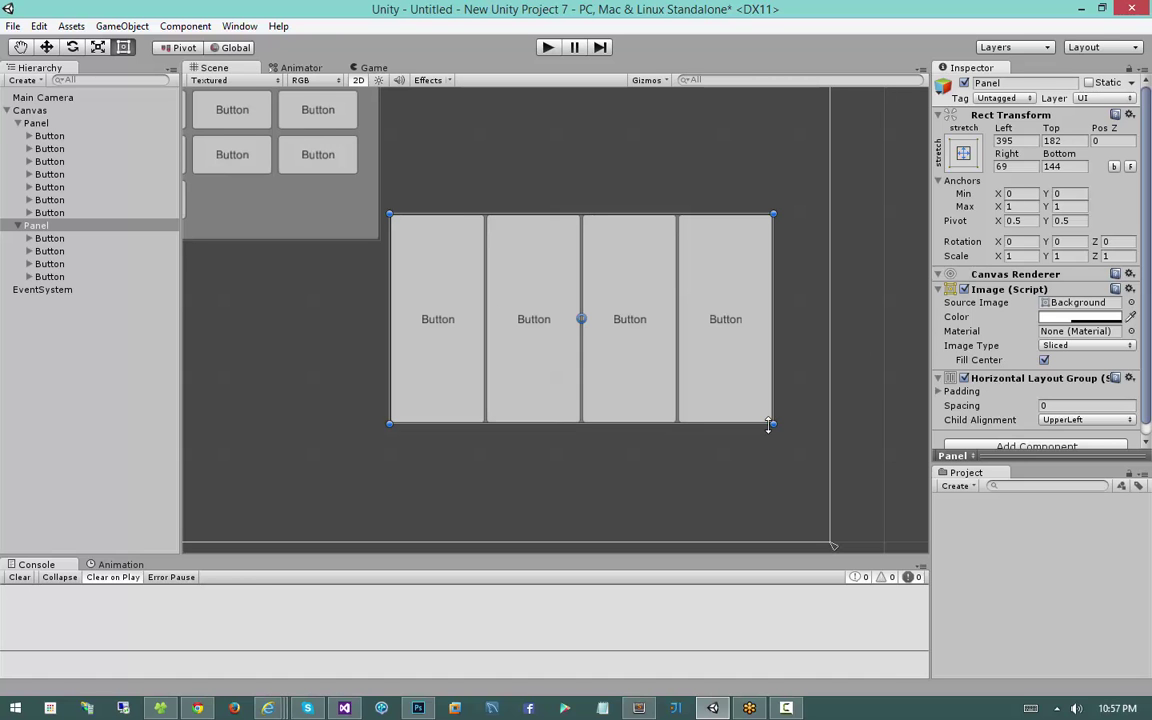
pyautogui.moveTo(771, 422); pyautogui.dragTo(775, 337)
pyautogui.moveTo(684, 273); pyautogui.dragTo(637, 292)
# Set the Horizontal Layout Group's left, right, top and bottom padding to 10 and its spacing to 10.
pyautogui.click(940, 391)
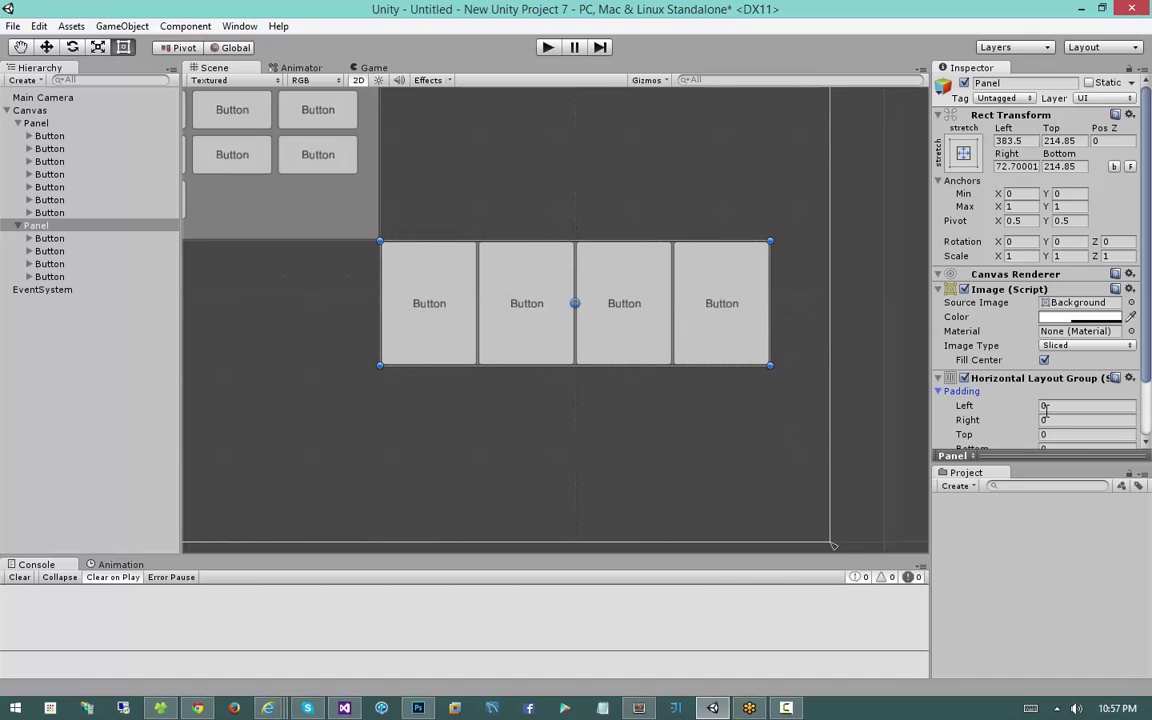
pyautogui.click(1057, 406)
pyautogui.scroll(-2, 1070, 420)
pyautogui.write('10')
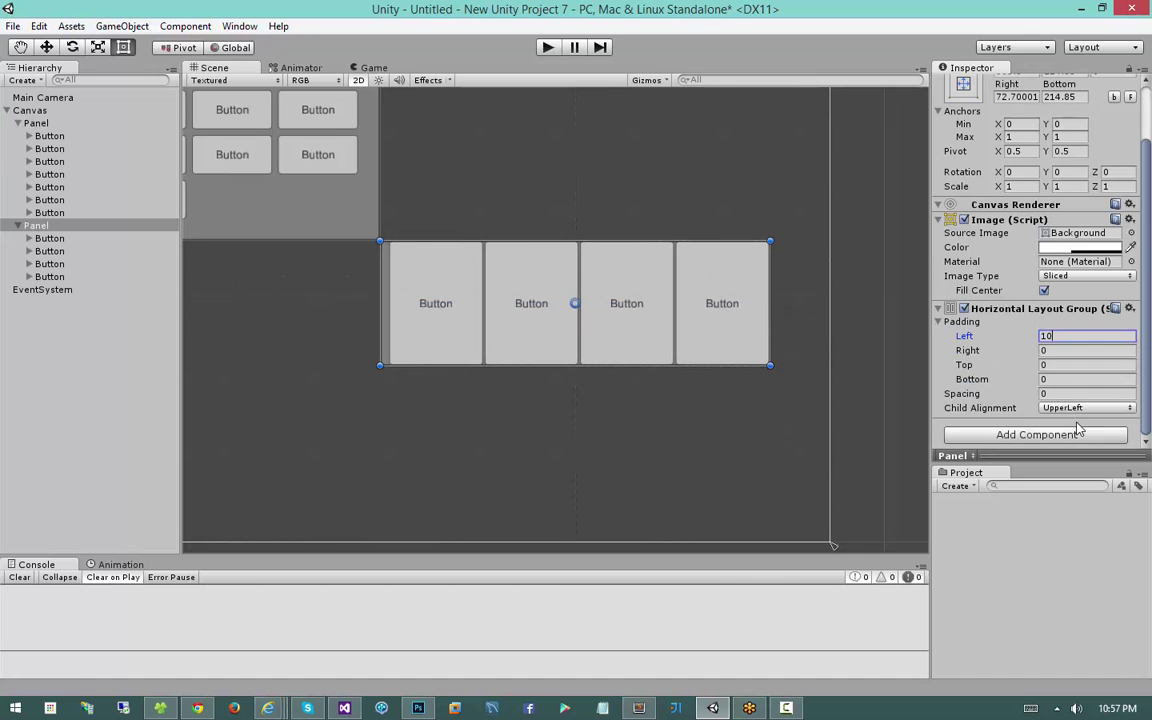
pyautogui.press('Tab')
pyautogui.write('10')
pyautogui.press('Tab')
pyautogui.write('10')
pyautogui.press('Tab')
pyautogui.write('10')
pyautogui.press('Tab')
pyautogui.write('10')
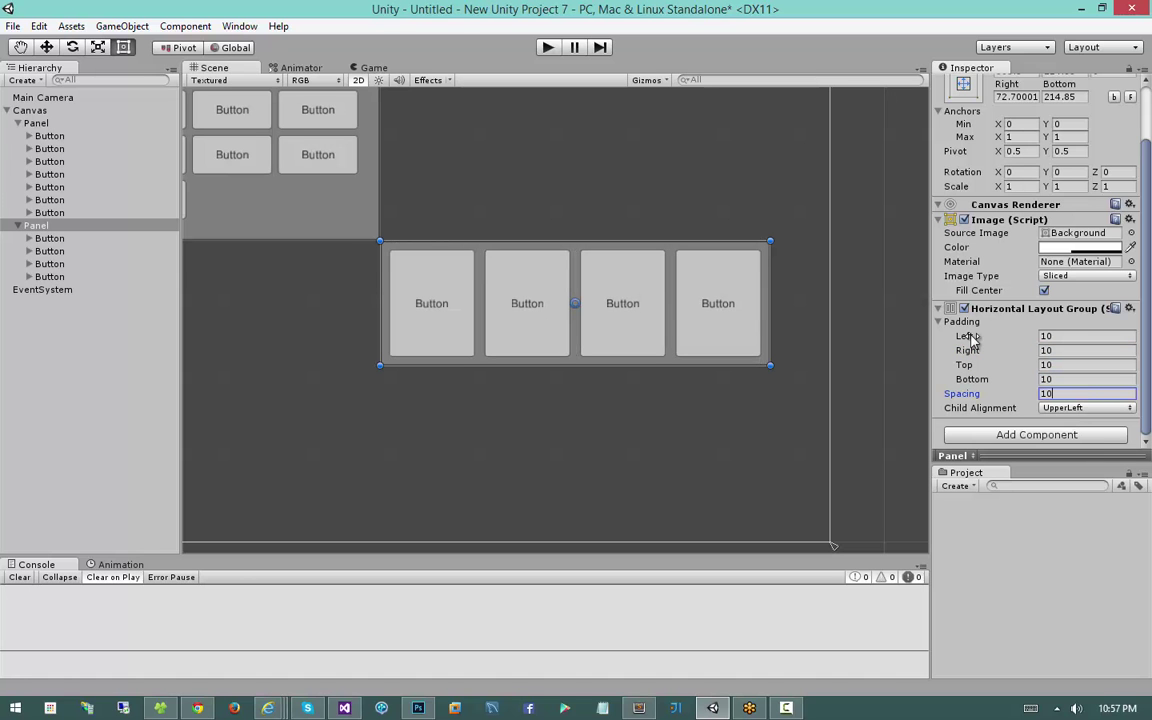
# Shift the second panel down and resize it to margins of about right 46.3 and bottom 209.95.
pyautogui.moveTo(696, 296)
pyautogui.mouseDown()
pyautogui.moveTo(684, 314)
pyautogui.moveTo(694, 316)
pyautogui.mouseUp()
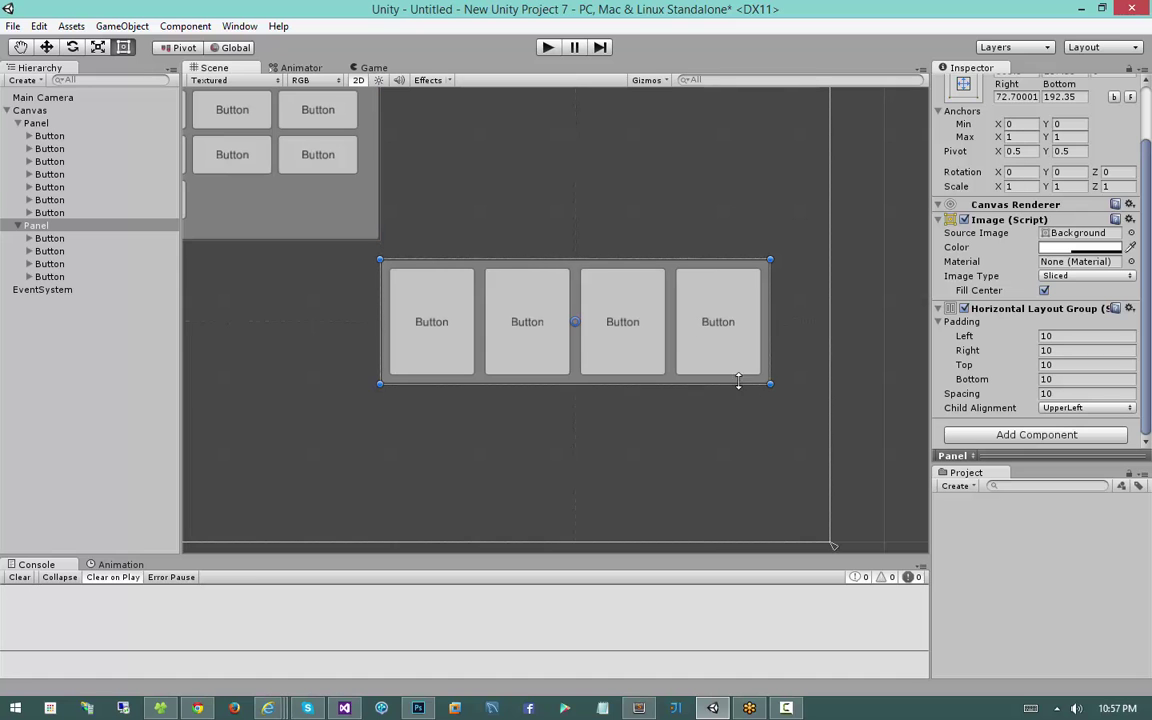
pyautogui.moveTo(770, 383); pyautogui.dragTo(744, 337)
# Try UpperCenter and MiddleLeft as the Horizontal Layout Group's Child Alignment and return it to UpperLeft.
pyautogui.click(1087, 408)
pyautogui.click(1069, 444)
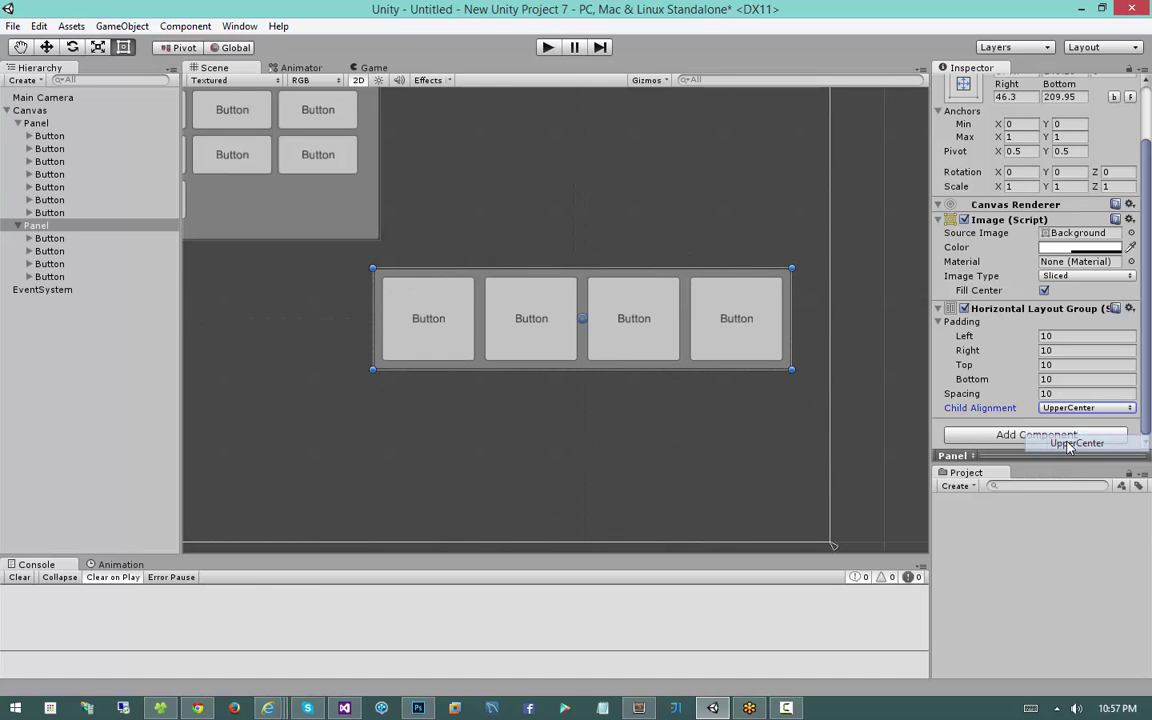
pyautogui.click(1087, 408)
pyautogui.click(1072, 478)
pyautogui.click(1087, 408)
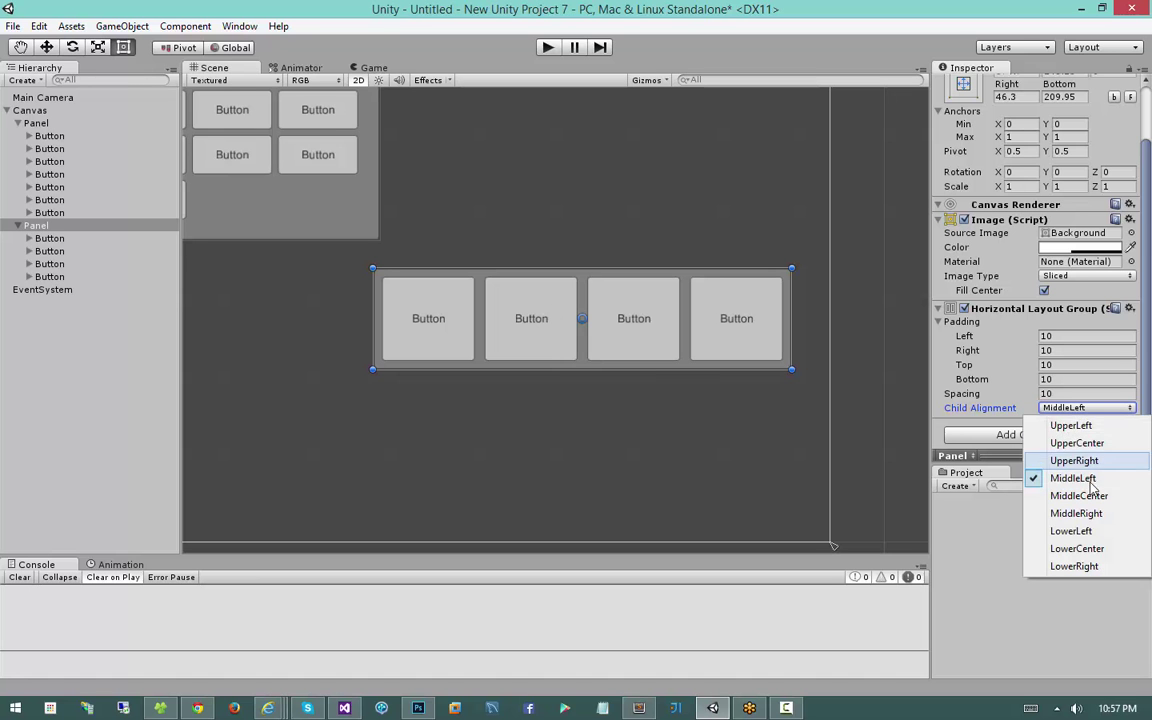
pyautogui.click(1071, 425)
# Move the second panel leftward on the canvas to margins of about right 215.5 and bottom 208.95.
pyautogui.moveTo(686, 348); pyautogui.dragTo(766, 357, button='middle')
pyautogui.moveTo(766, 357); pyautogui.dragTo(630, 375)
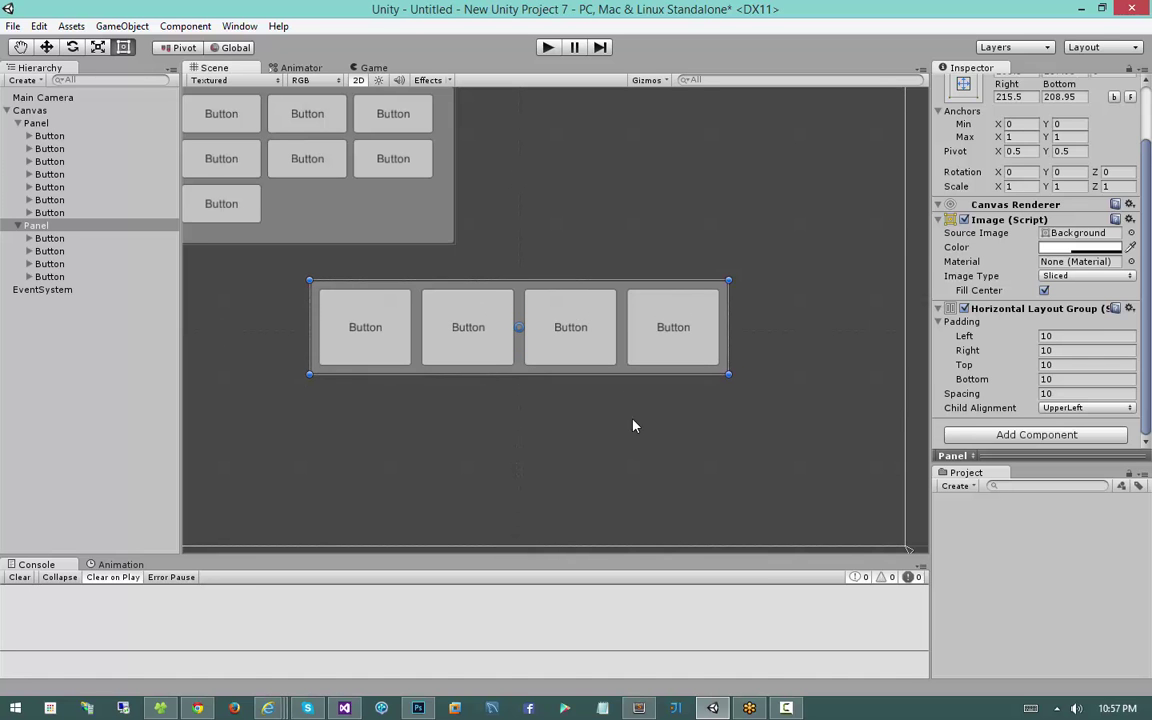
# Try to move the third button of the horizontal layout out of its panel, to above the panel's right end.
pyautogui.click(597, 347)
pyautogui.click(585, 337)
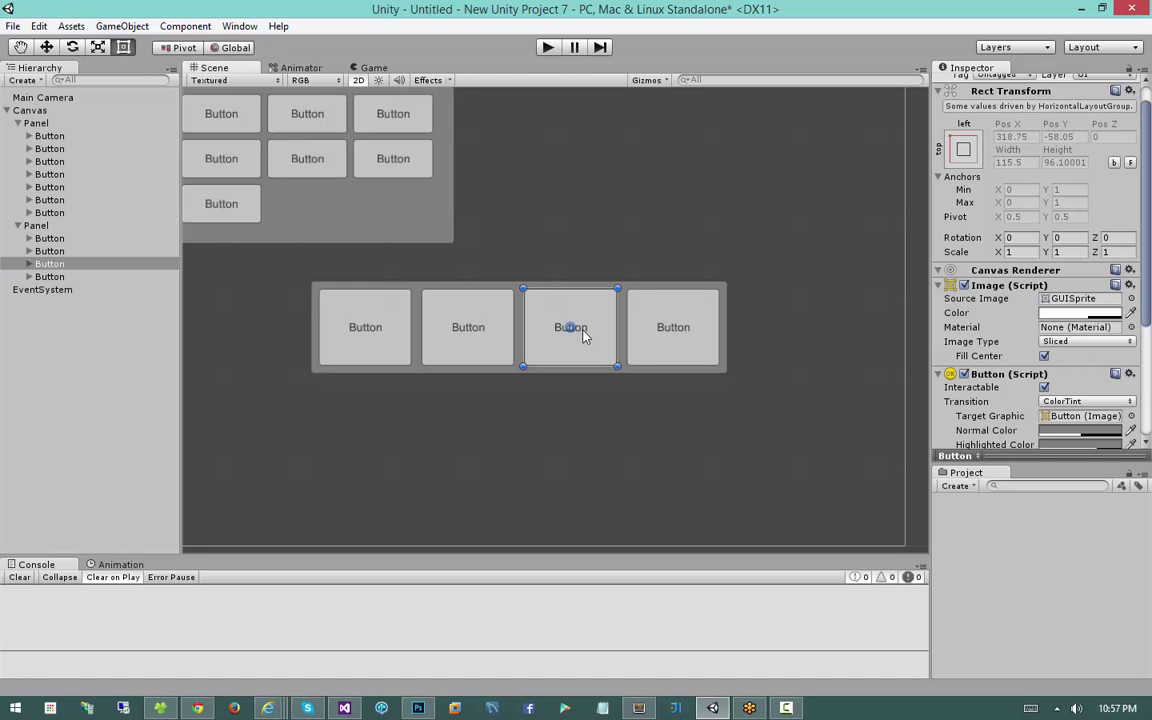
pyautogui.moveTo(586, 311); pyautogui.dragTo(733, 159)
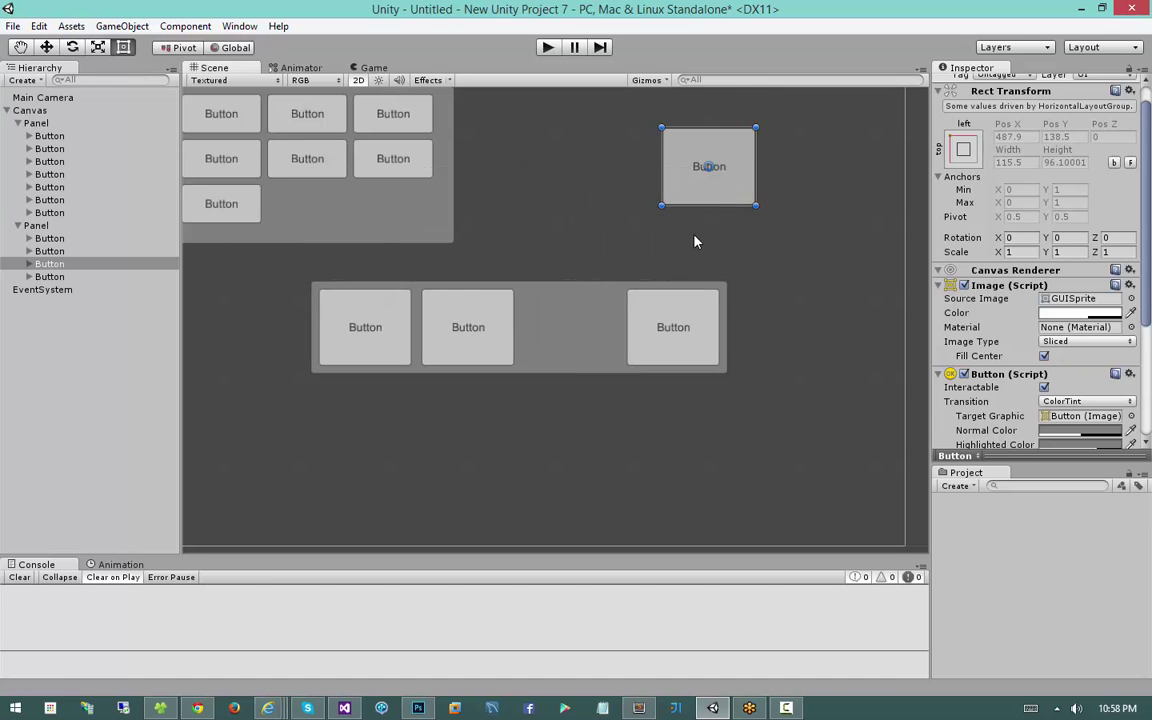
# Try to move the third, fourth and second buttons of the horizontal layout away from their slots in the panel.
pyautogui.moveTo(695, 241); pyautogui.dragTo(594, 206)
pyautogui.moveTo(776, 320); pyautogui.dragTo(757, 150)
pyautogui.click(670, 374)
pyautogui.moveTo(680, 345); pyautogui.dragTo(542, 408)
pyautogui.click(476, 317)
pyautogui.moveTo(476, 317); pyautogui.dragTo(482, 296)
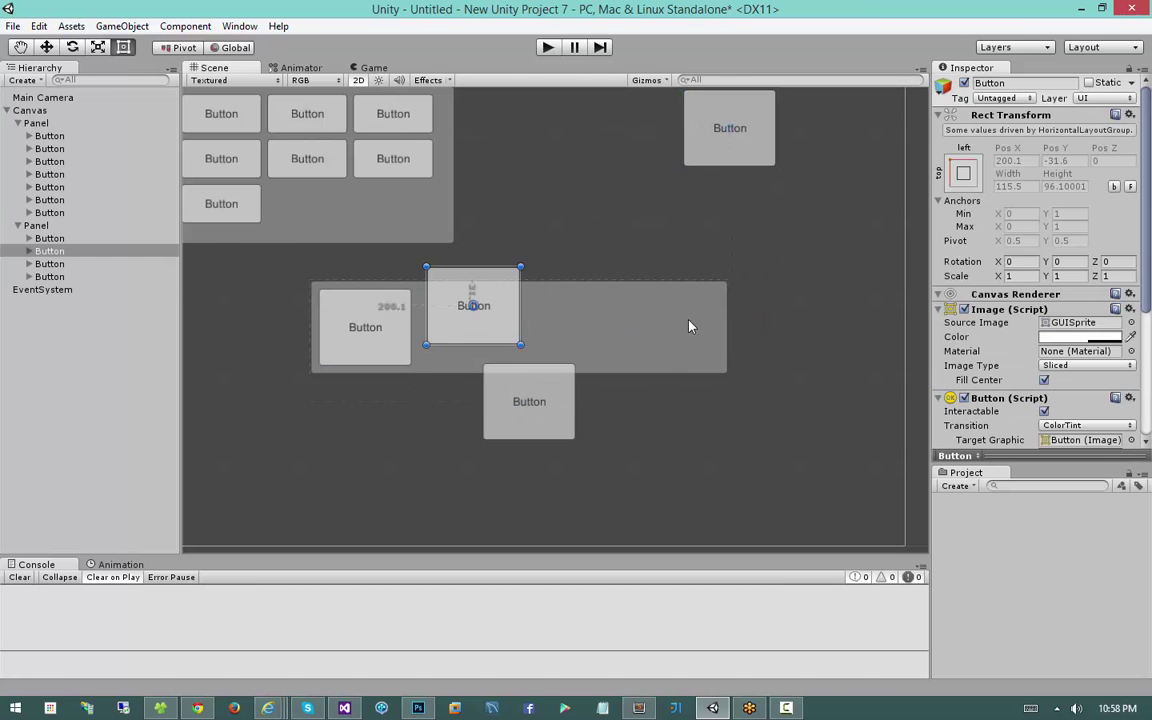
# Resize the second panel wider and shorter, and shift it down-left to margins of about left 160.6, top 341.2, right 160.6 and bottom 158.
pyautogui.click(689, 320)
pyautogui.moveTo(728, 319)
pyautogui.mouseDown()
pyautogui.moveTo(746, 319)
pyautogui.moveTo(708, 318)
pyautogui.mouseUp()
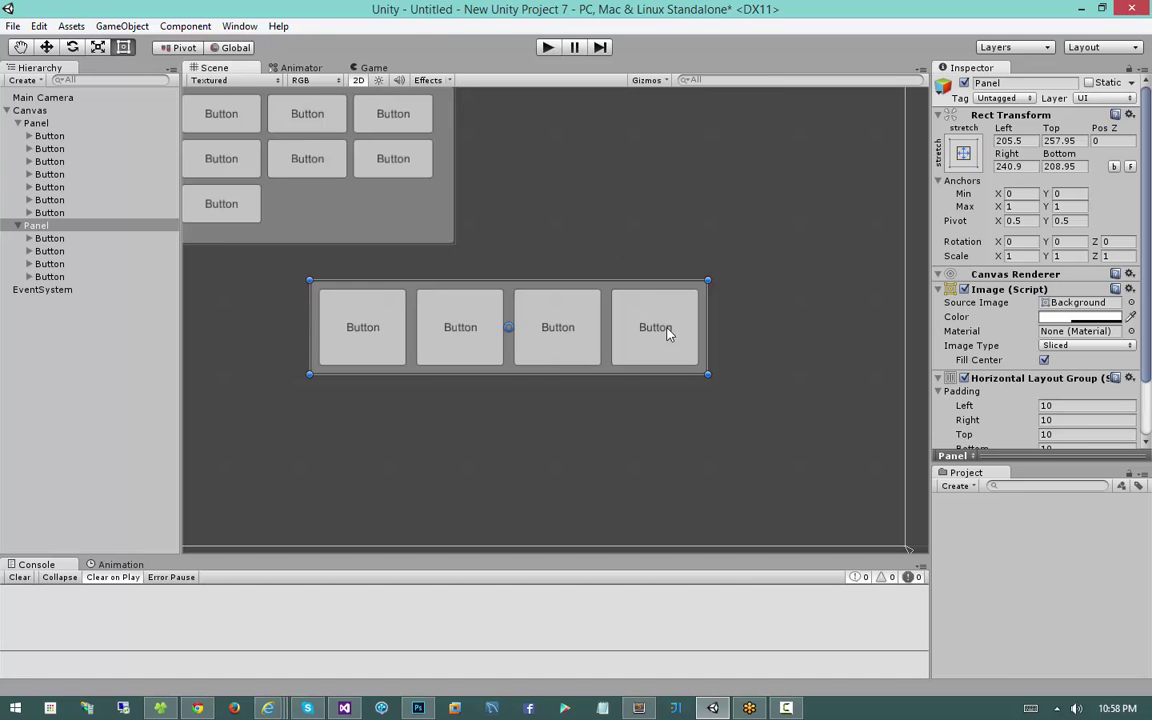
pyautogui.moveTo(704, 379); pyautogui.dragTo(810, 349)
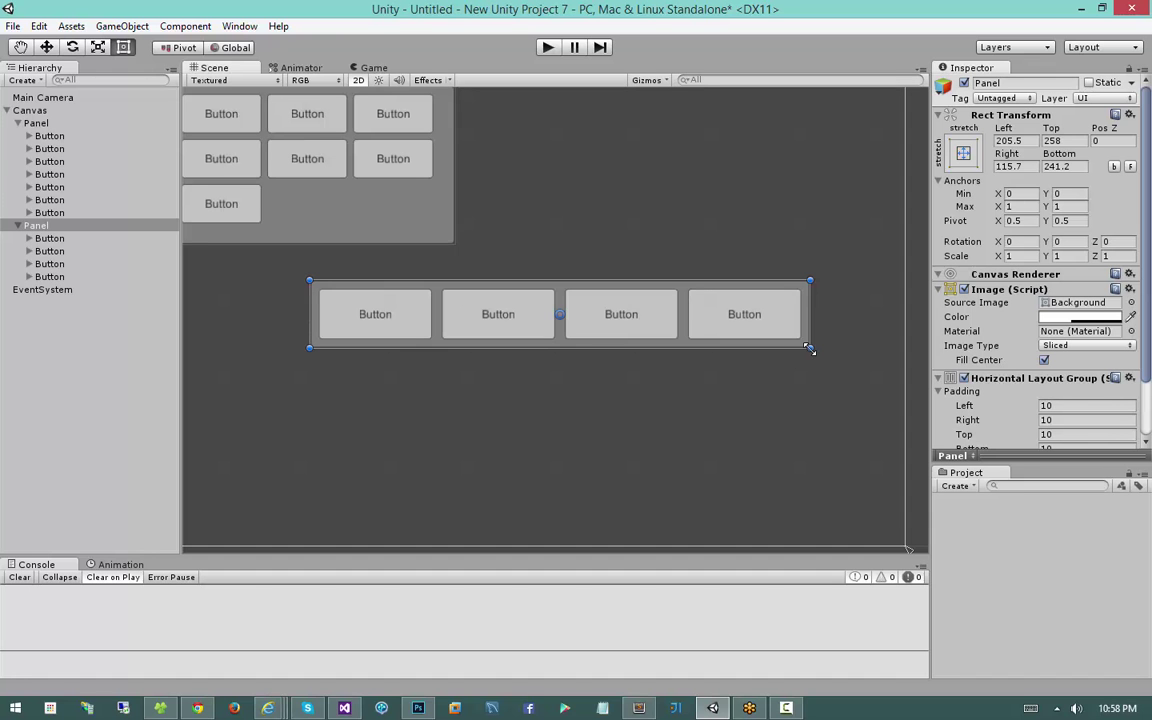
pyautogui.moveTo(764, 321); pyautogui.dragTo(717, 376)
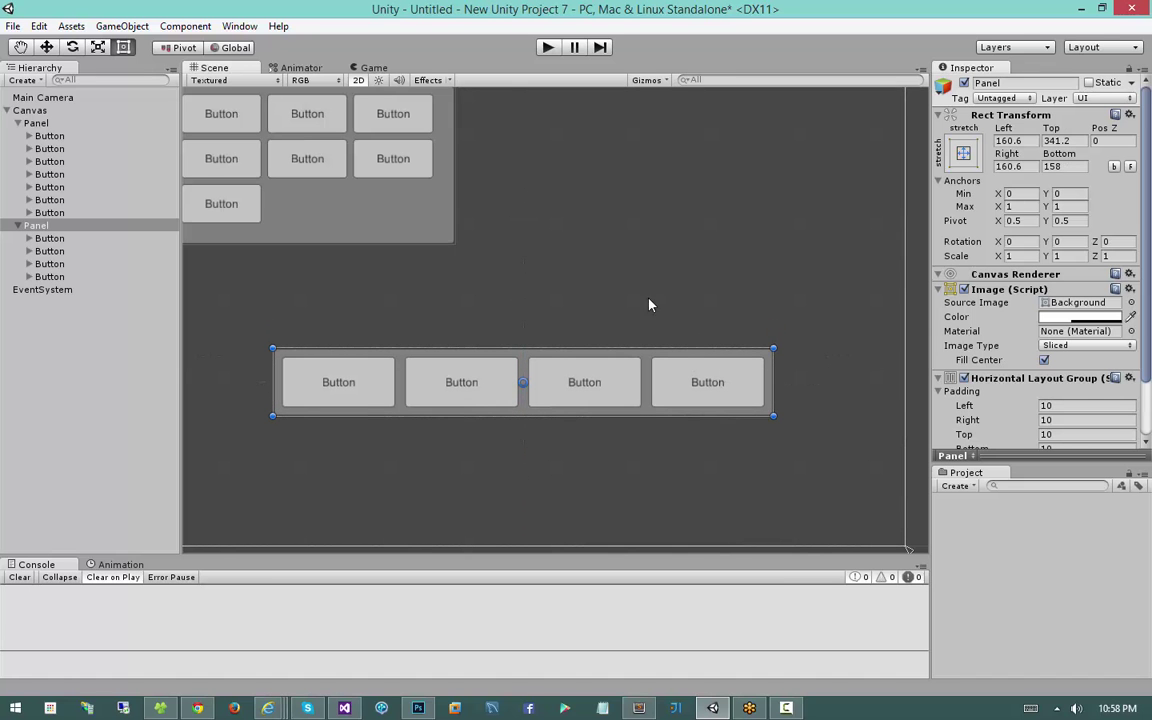
# Collapse both panels, add a UI Button to the Canvas and move it to about Pos X 117.3, Pos Y 97.8.
pyautogui.click(17, 226)
pyautogui.click(17, 123)
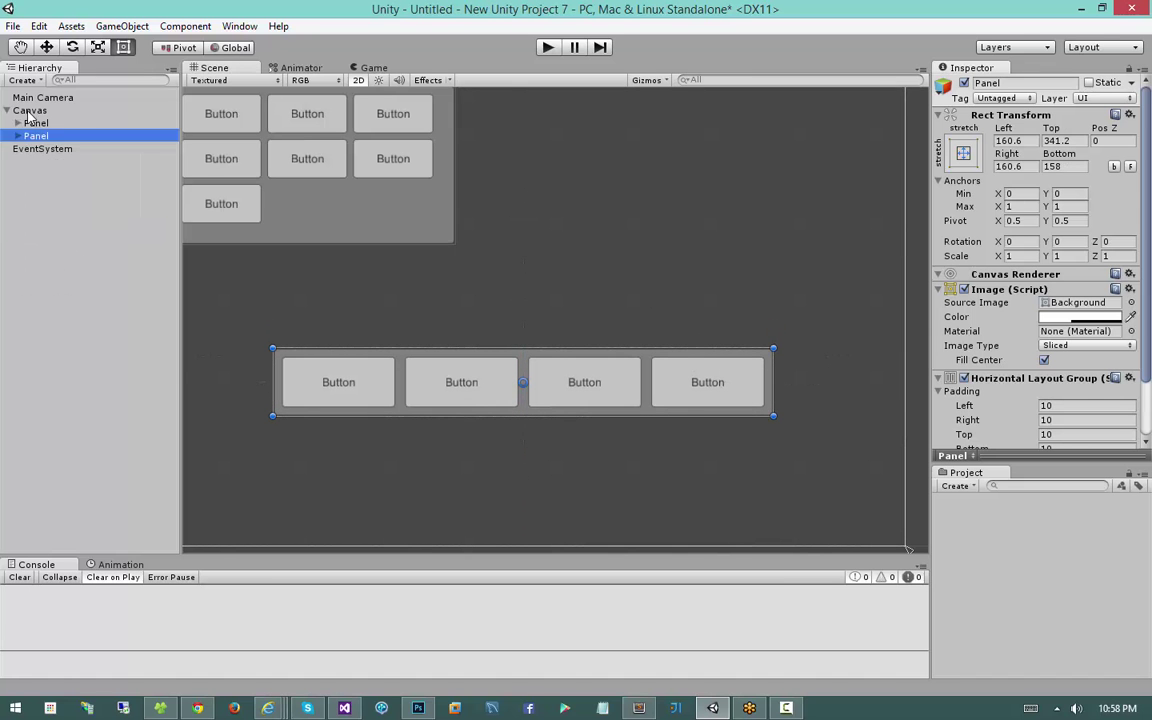
pyautogui.click(33, 111)
pyautogui.rightClick(35, 112)
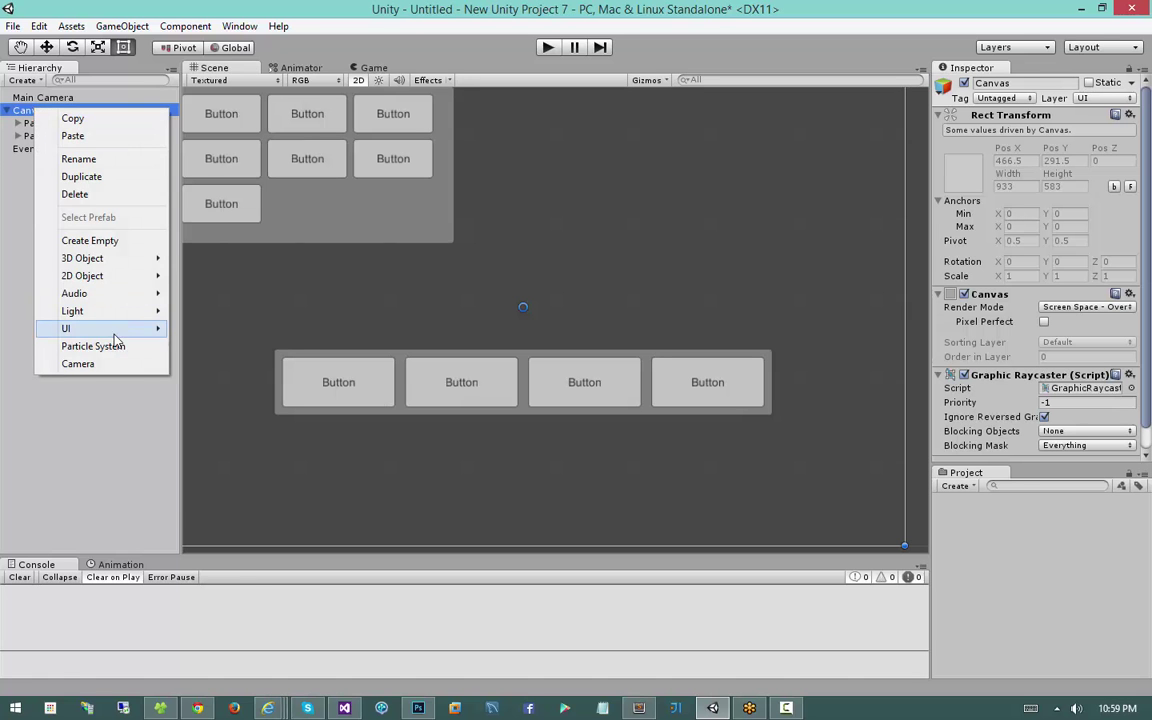
pyautogui.moveTo(150, 328)
pyautogui.click(207, 346)
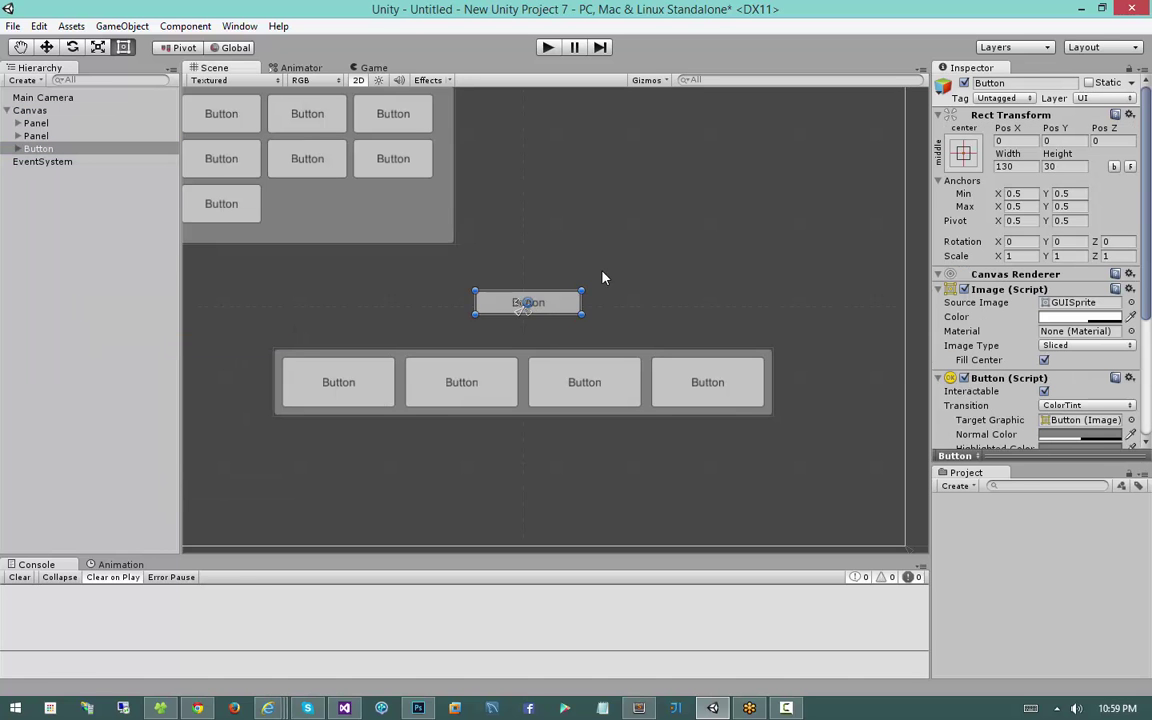
pyautogui.moveTo(522, 303); pyautogui.dragTo(619, 227)
pyautogui.scroll(5, 658, 294)
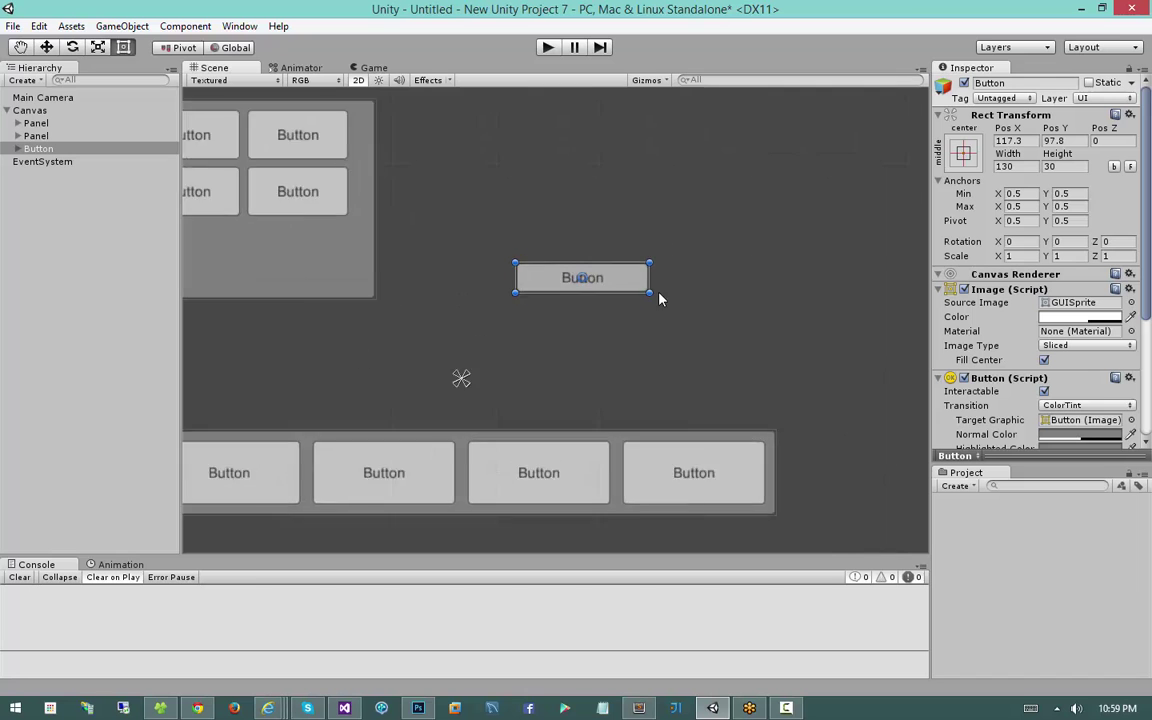
# Add a UI Image as a child of the new button, alongside its Text.
pyautogui.click(17, 148)
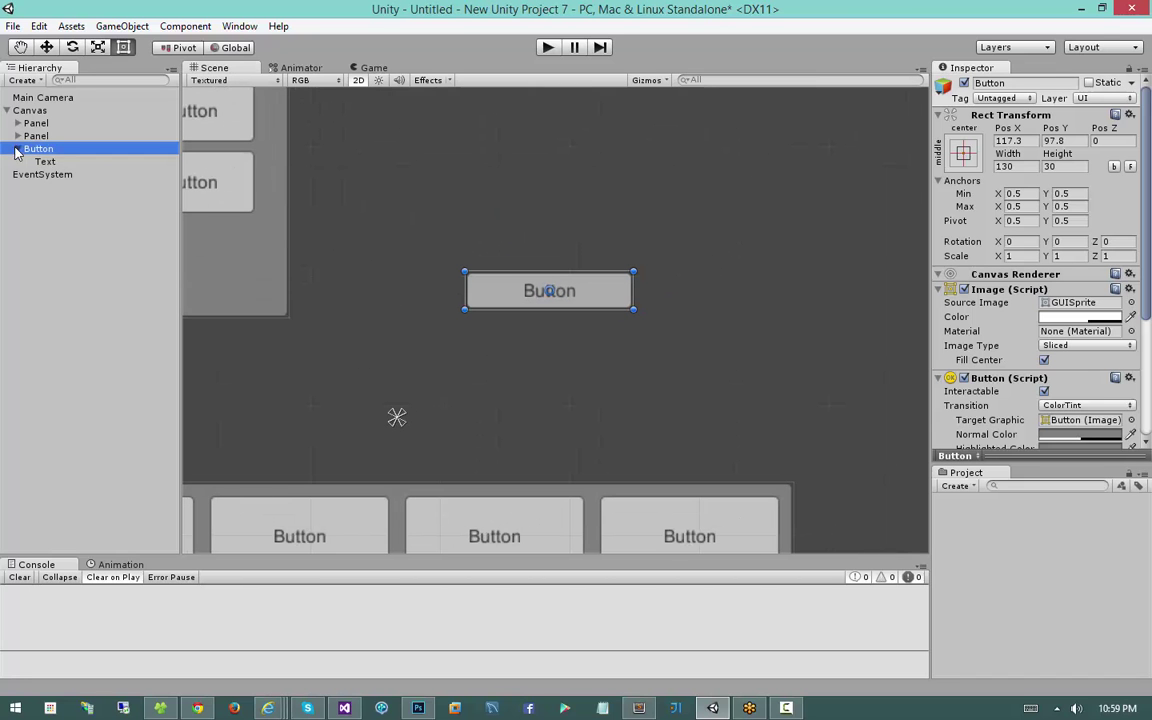
pyautogui.rightClick(48, 151)
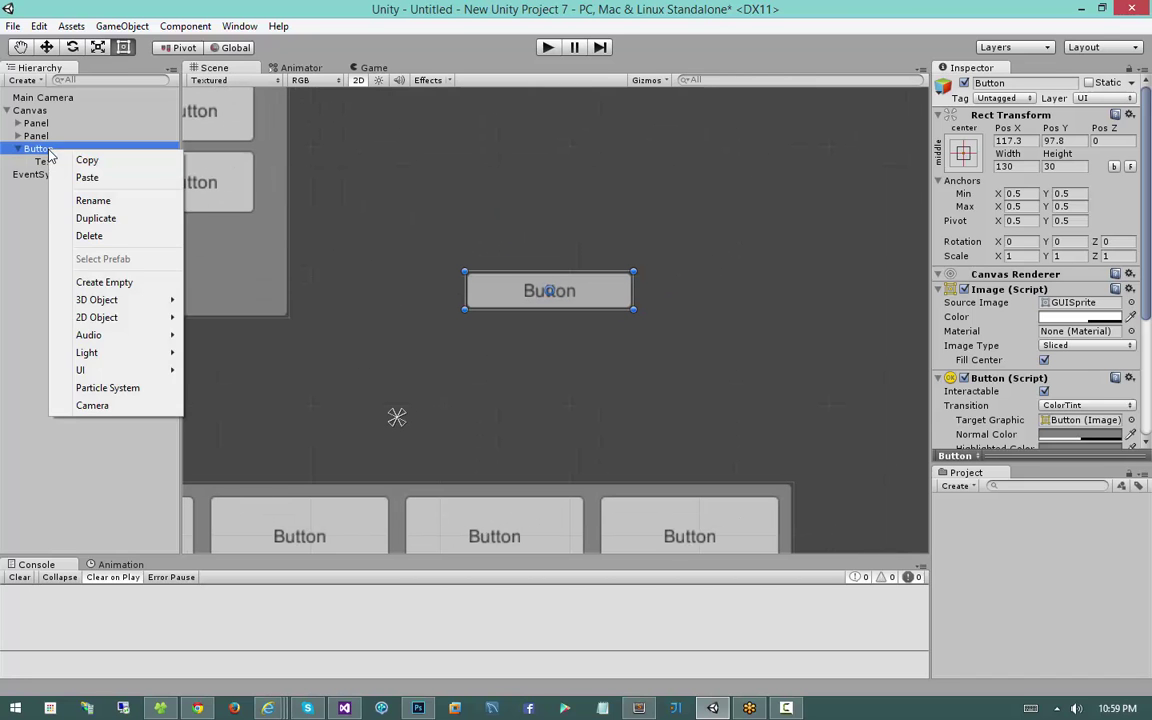
pyautogui.moveTo(158, 369)
pyautogui.click(251, 423)
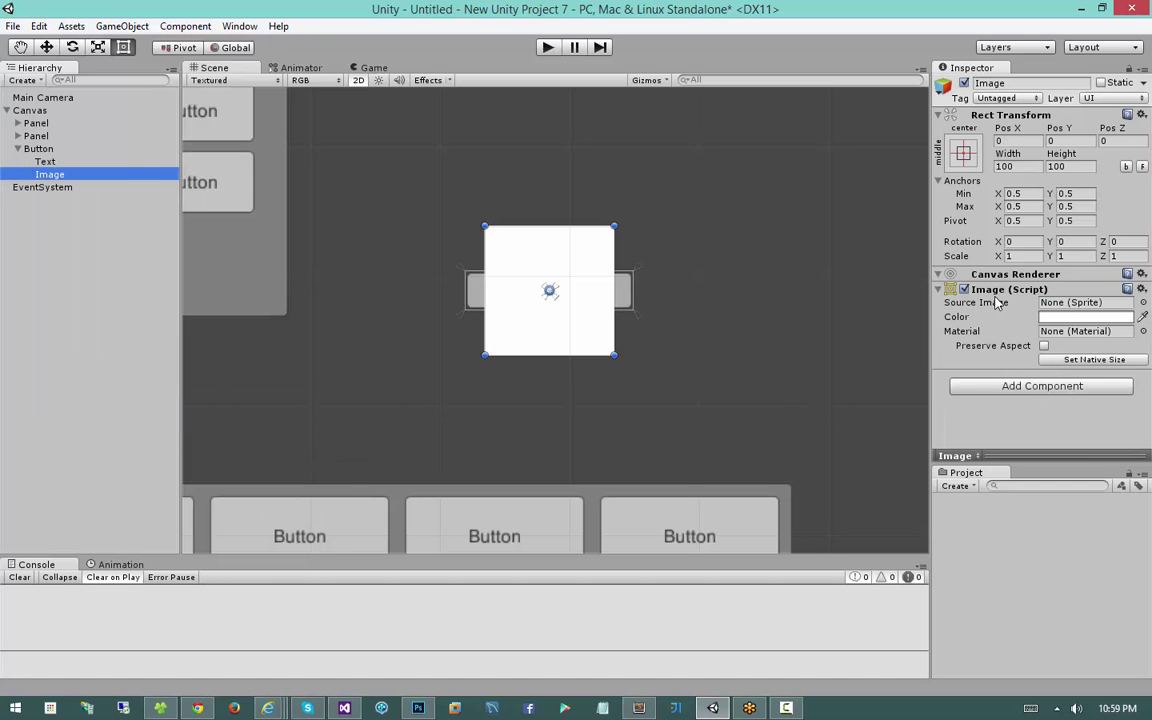
# Set the child image's Source Image to PopupArrow and enable Preserve Aspect.
pyautogui.click(1143, 302)
pyautogui.click(846, 267)
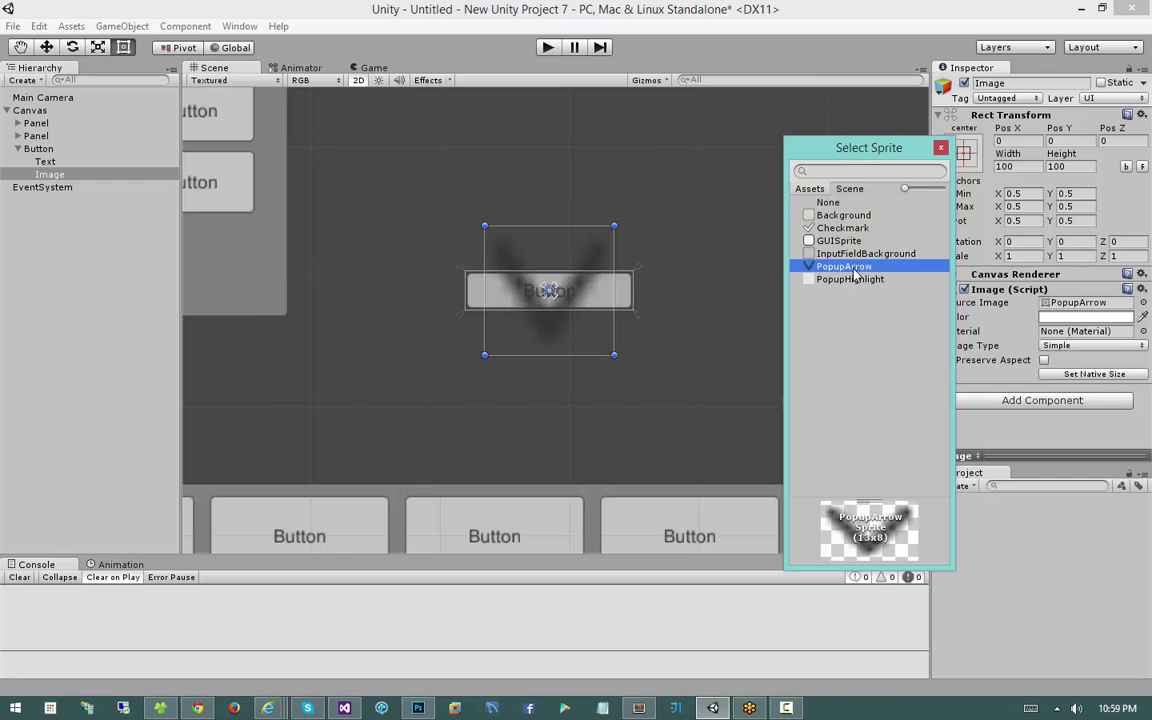
pyautogui.doubleClick(846, 267)
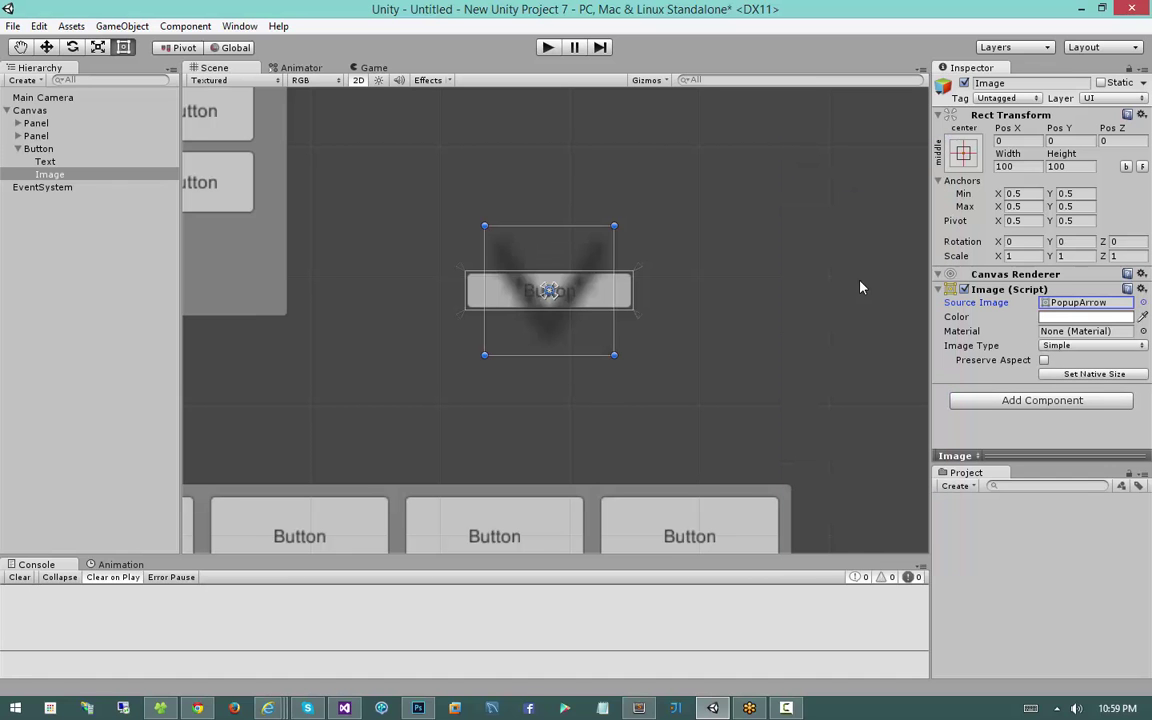
pyautogui.click(1044, 360)
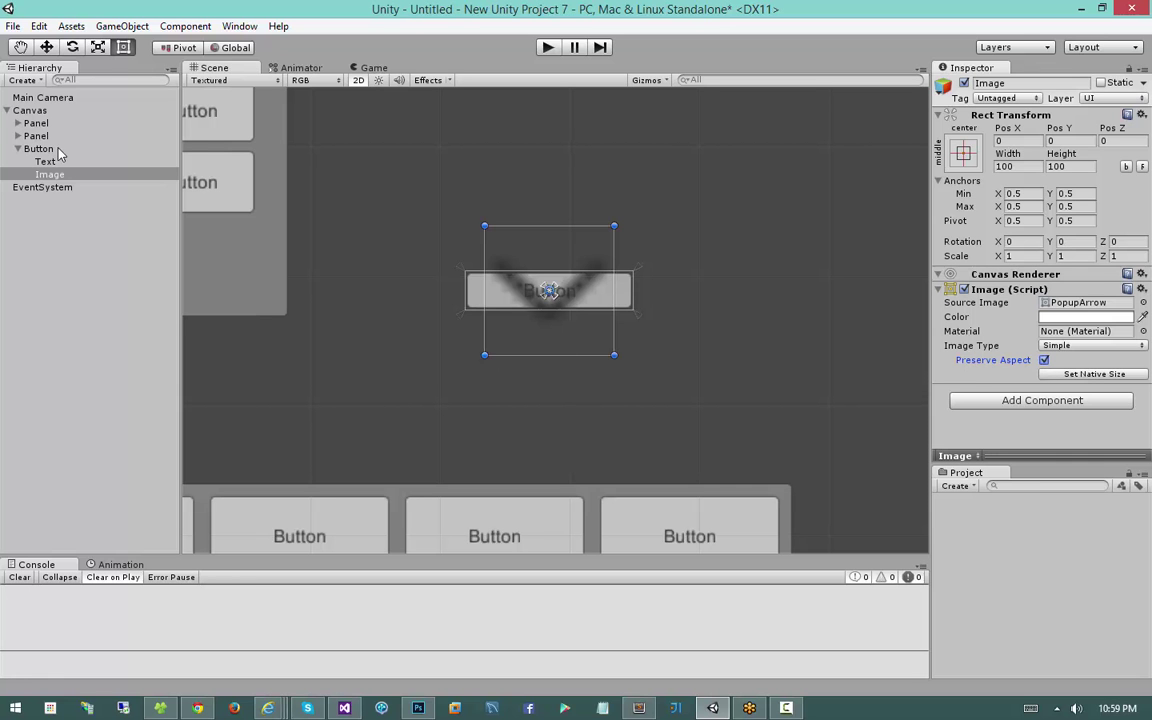
# Add a Horizontal Layout Group component to the new button holding the text and arrow image.
pyautogui.click(57, 150)
pyautogui.scroll(-4, 1040, 440)
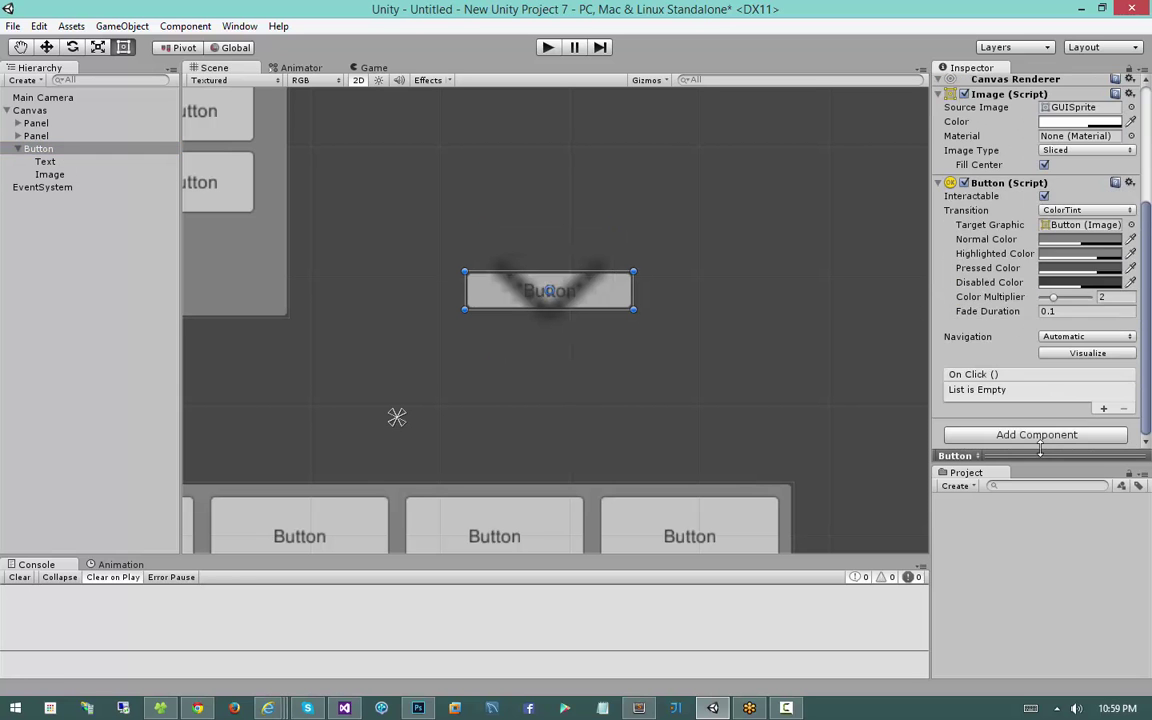
pyautogui.click(1036, 435)
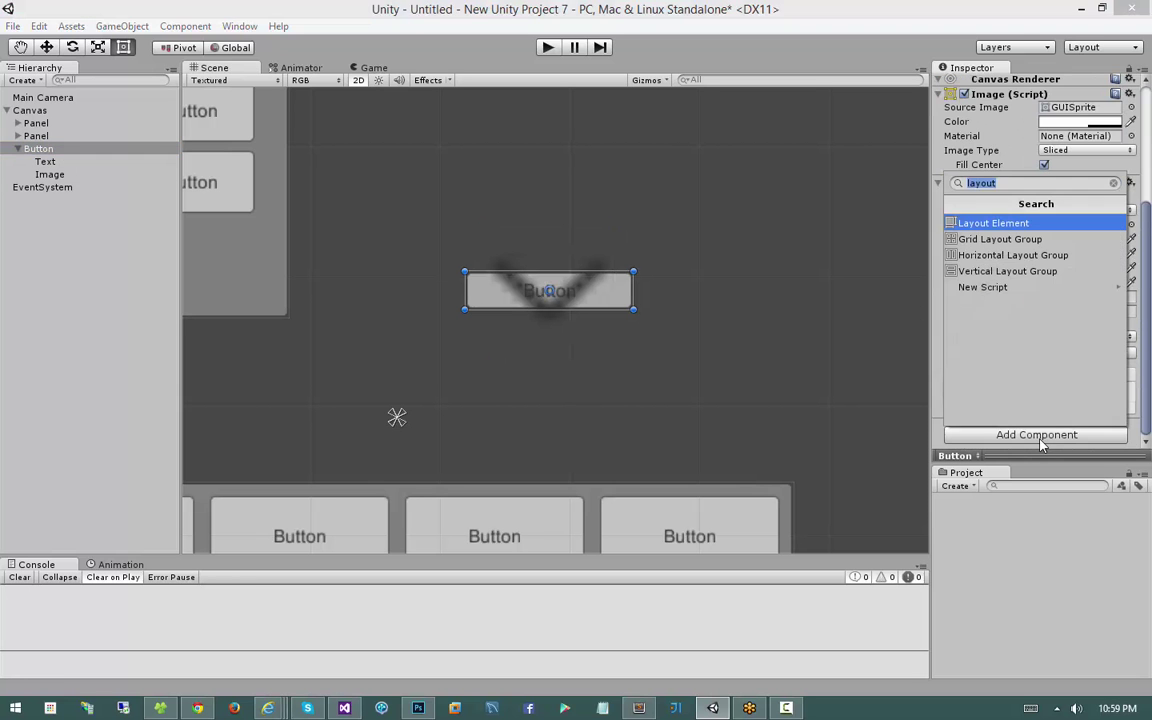
pyautogui.click(1024, 256)
# Narrow the arrow button to a width of about 115.2, then enlarge it to a height of about 36.3.
pyautogui.moveTo(633, 295); pyautogui.dragTo(605, 285)
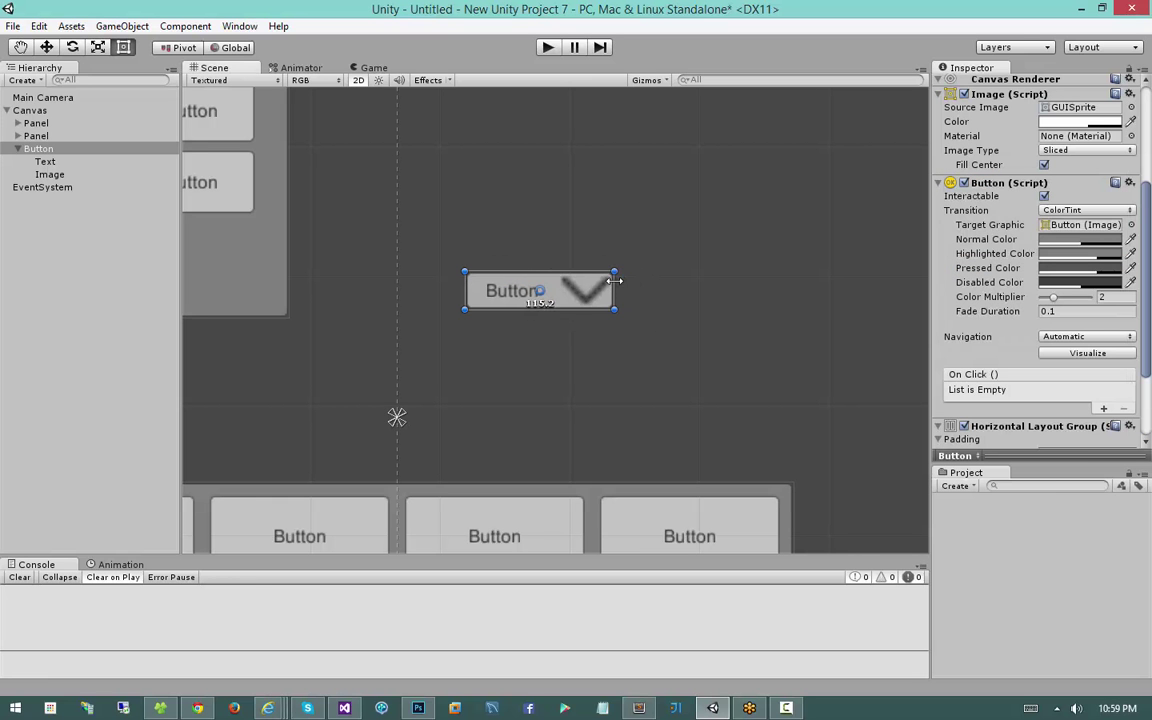
pyautogui.click(588, 290)
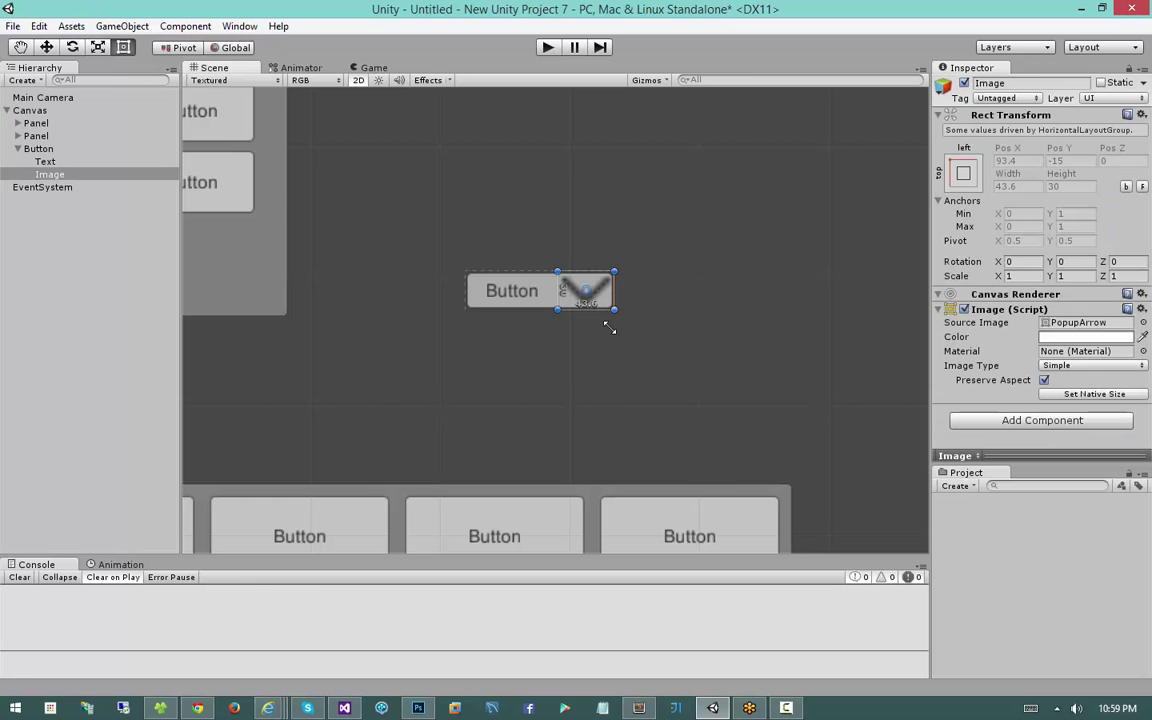
pyautogui.click(530, 300)
pyautogui.click(72, 148)
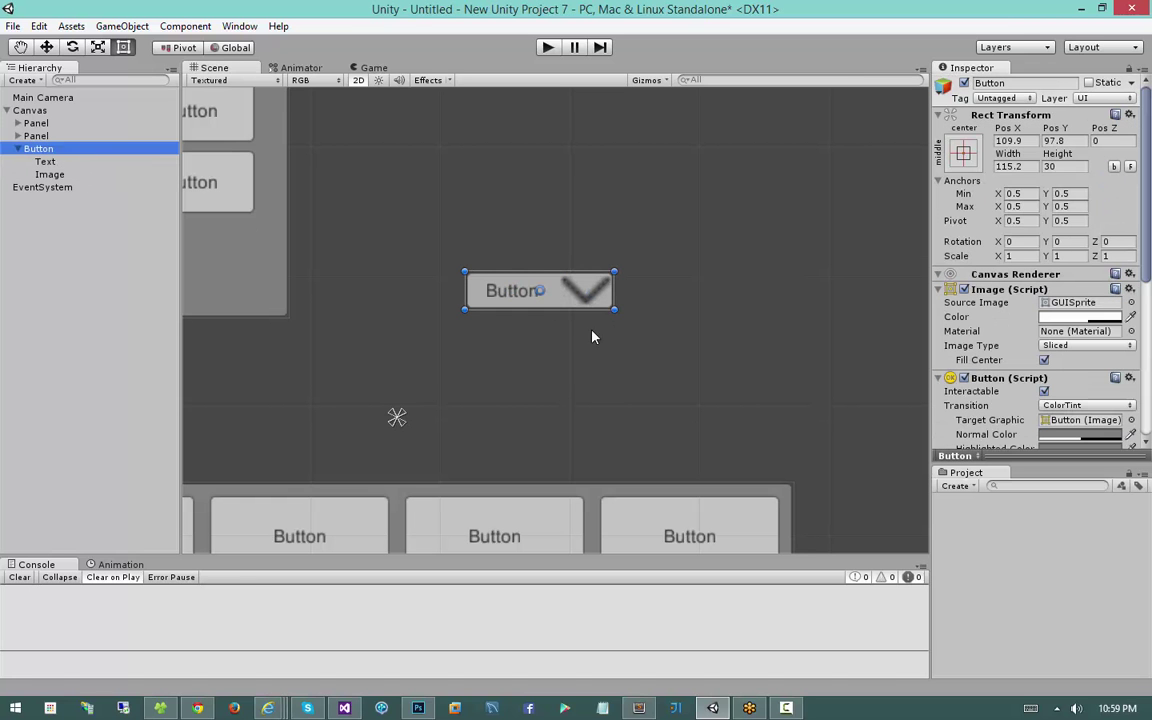
pyautogui.moveTo(609, 306); pyautogui.dragTo(634, 318)
# Add a Layout Element component to the arrow image and enable its Flexible Width with a value of 0.
pyautogui.click(587, 298)
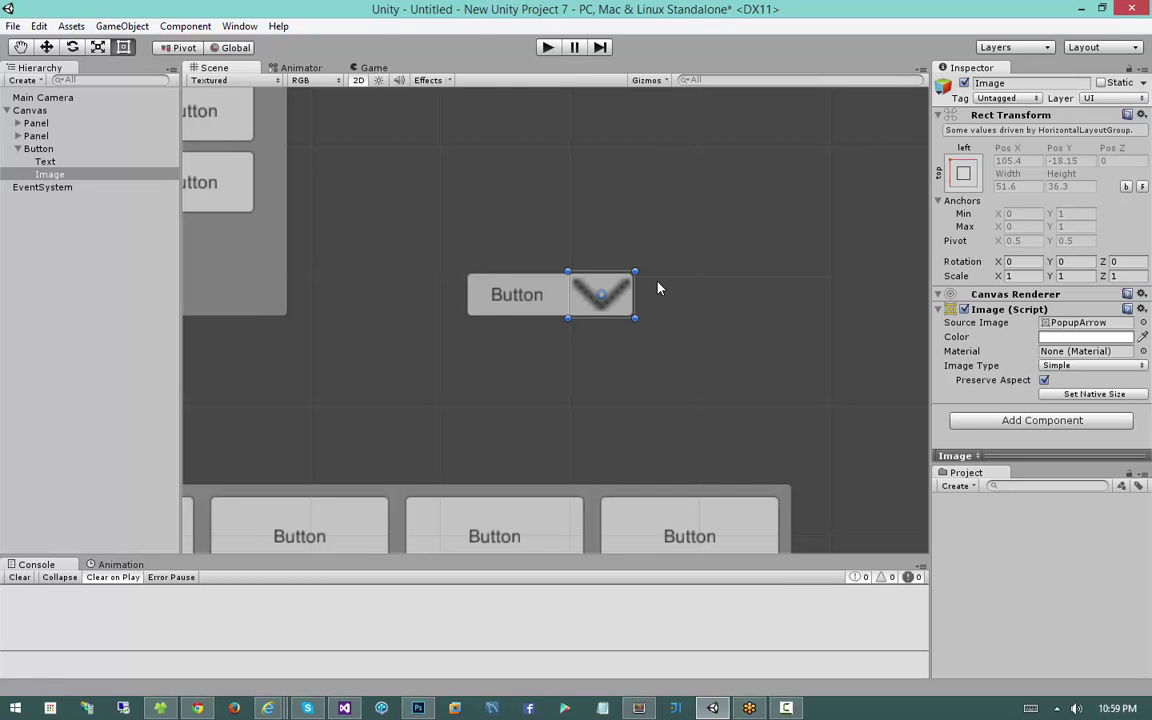
pyautogui.click(1031, 421)
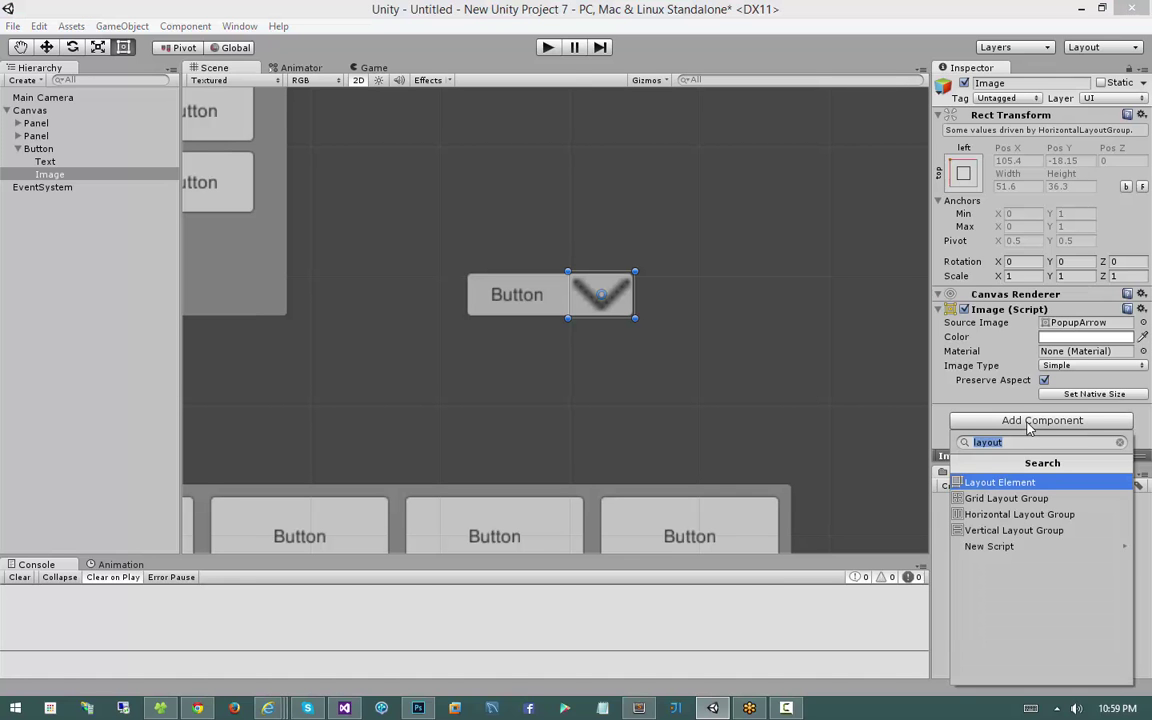
pyautogui.click(988, 487)
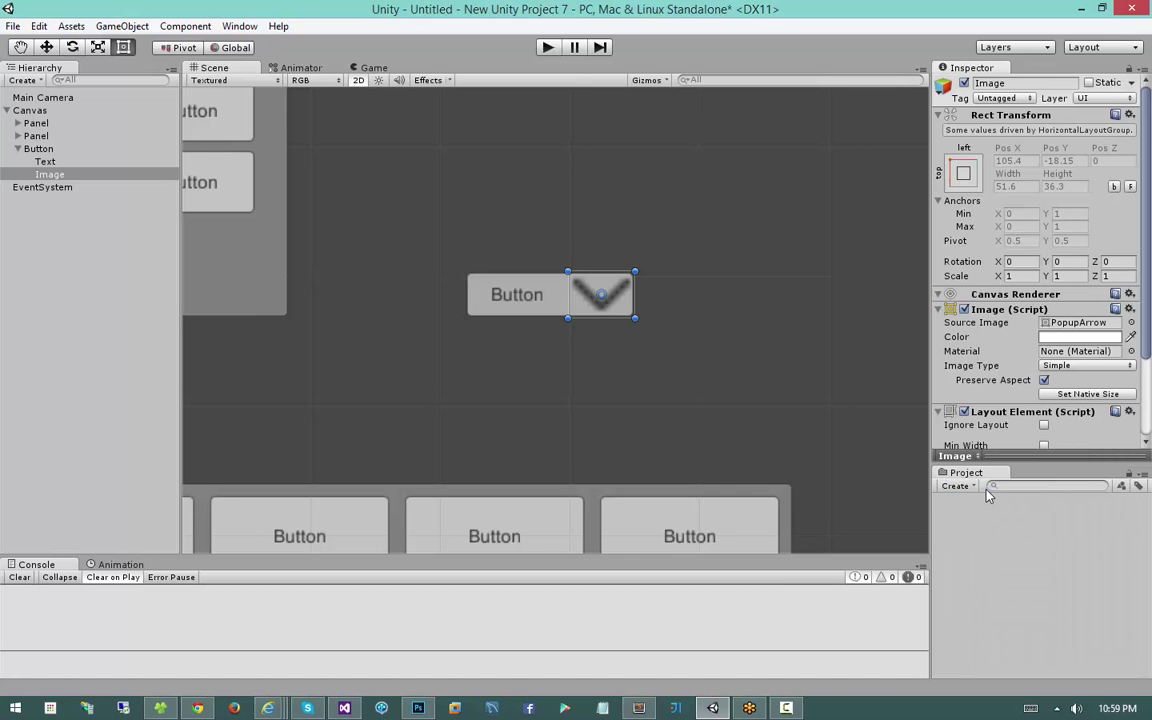
pyautogui.scroll(-3, 1000, 385)
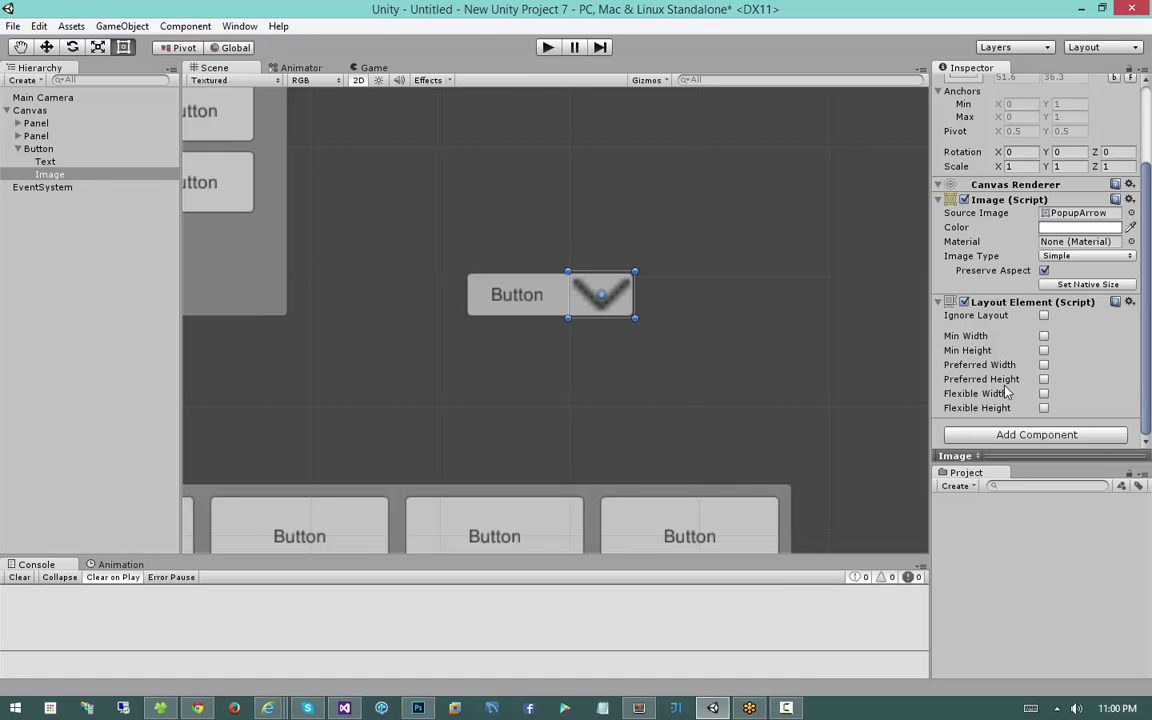
pyautogui.click(1044, 393)
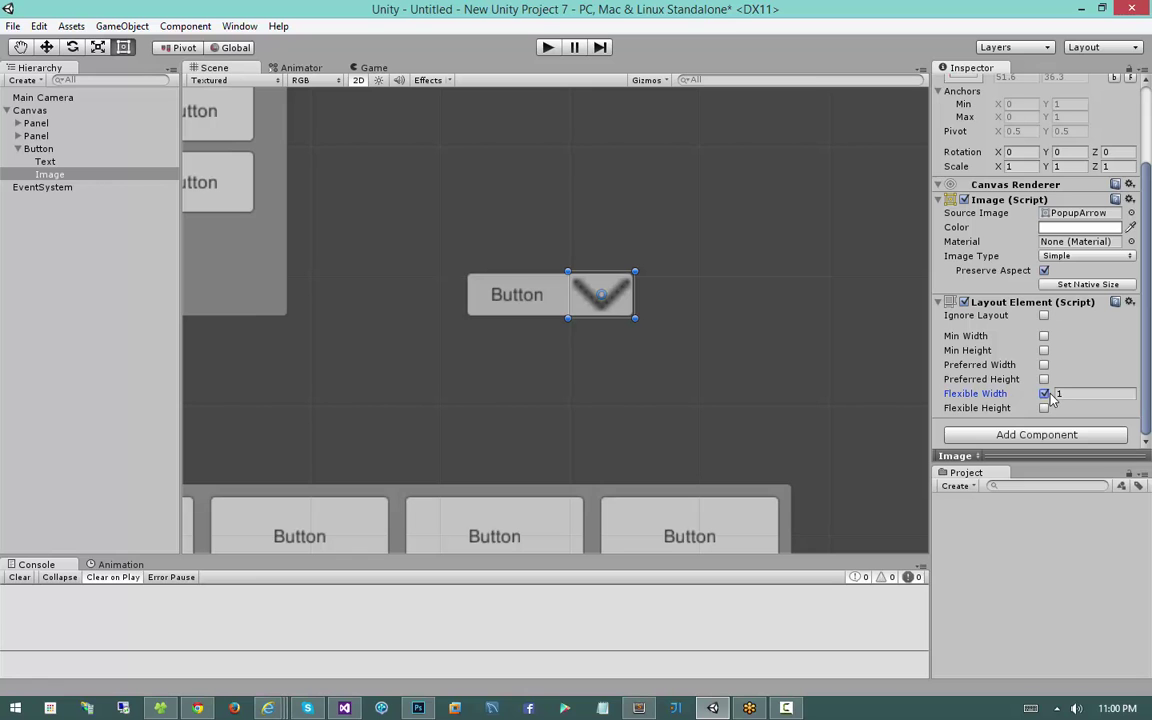
pyautogui.write('0')
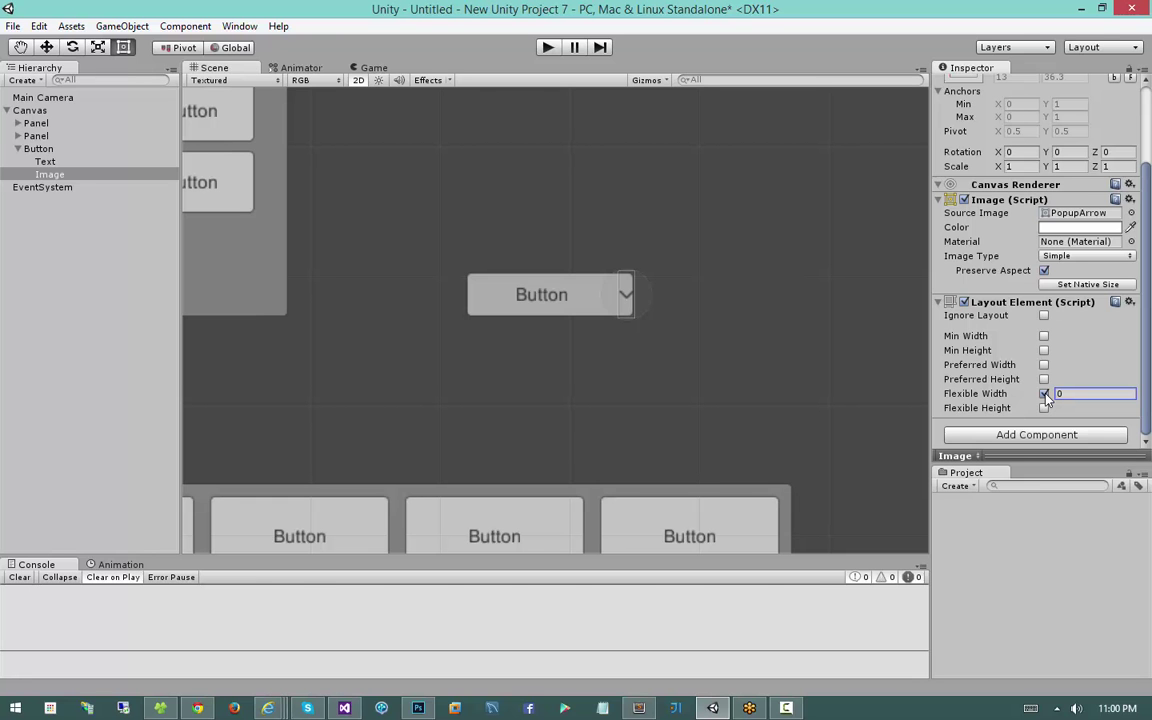
# Select the arrow button and shrink it from its lower-right corner to a height of about 30.7.
pyautogui.click(580, 291)
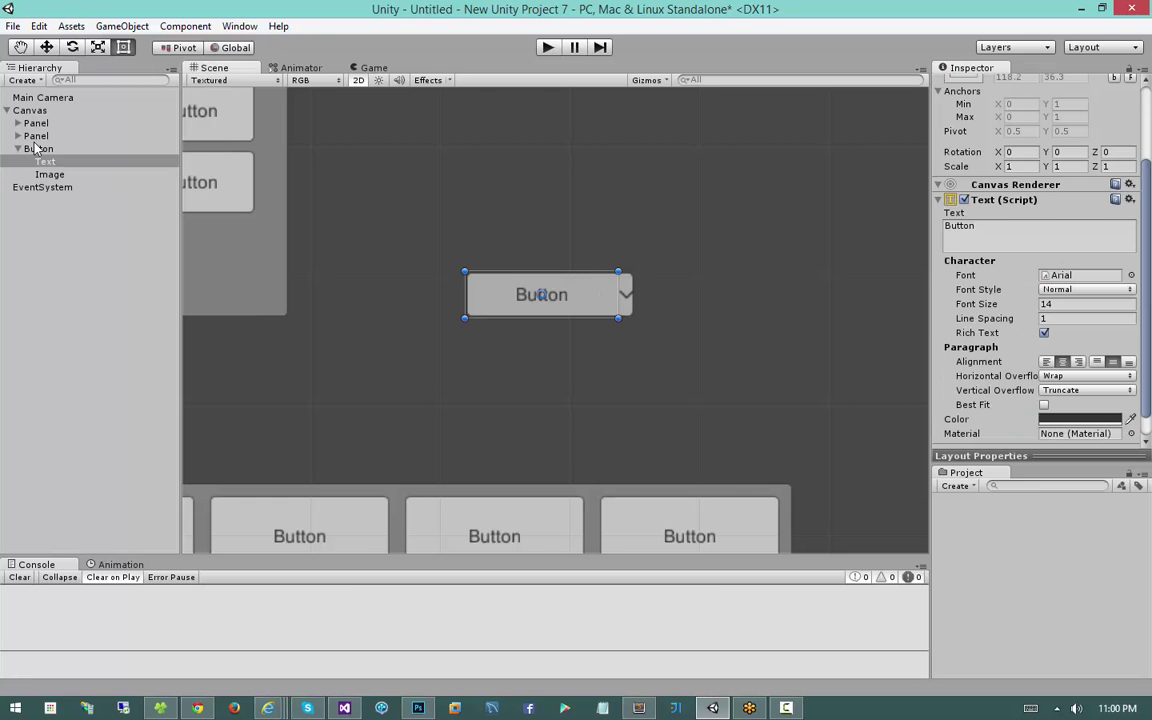
pyautogui.click(42, 150)
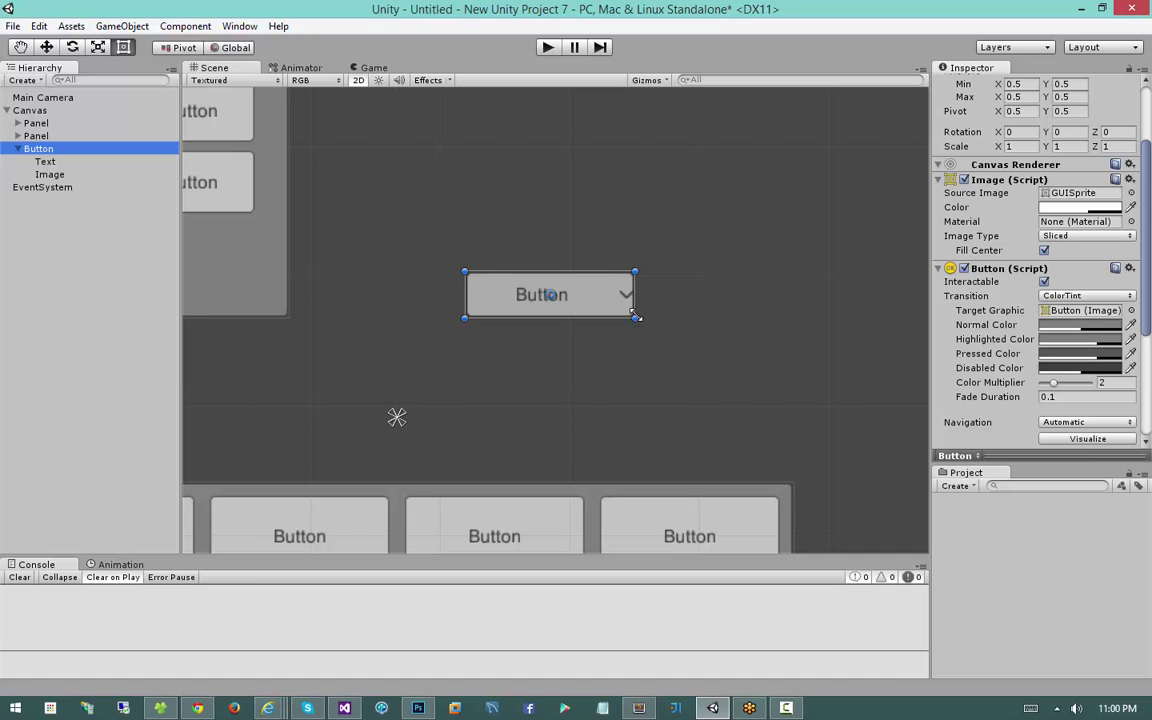
pyautogui.moveTo(618, 318)
pyautogui.mouseDown()
pyautogui.moveTo(576, 295)
pyautogui.moveTo(658, 320)
pyautogui.moveTo(700, 310)
pyautogui.moveTo(642, 321)
pyautogui.moveTo(599, 301)
pyautogui.moveTo(610, 311)
pyautogui.mouseUp()
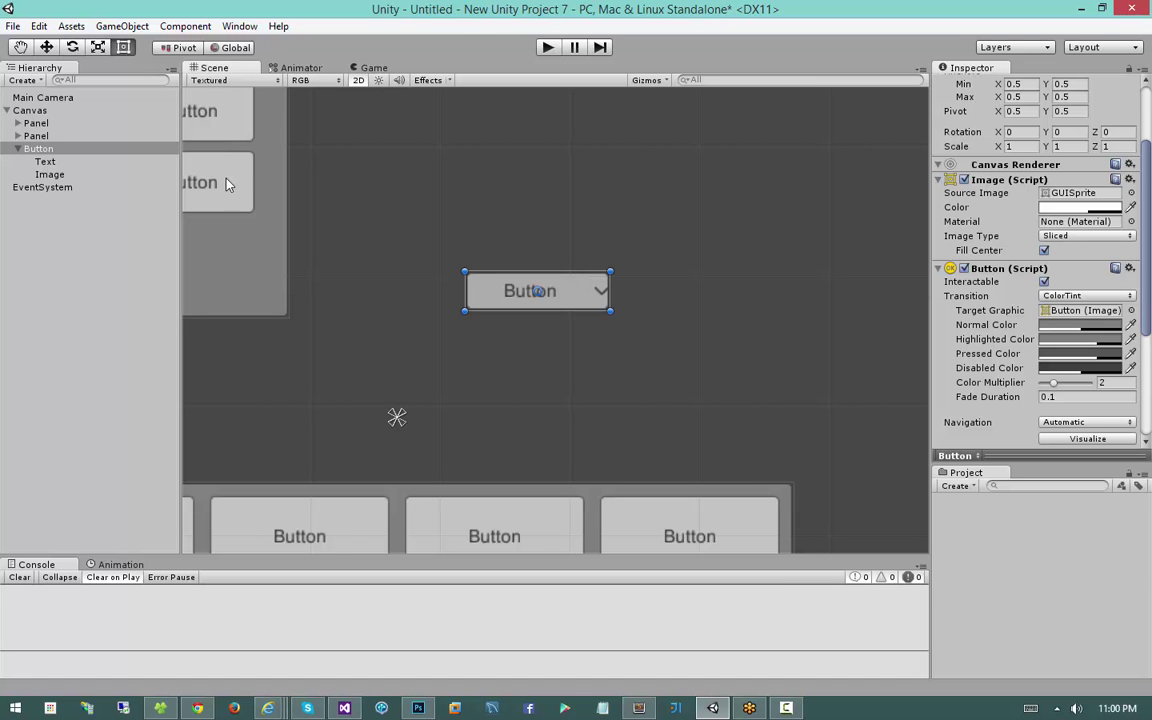
# Set the Right padding of the arrow button's Horizontal Layout Group to 10.
pyautogui.scroll(-5, 1020, 387)
pyautogui.scroll(-2, 1020, 387)
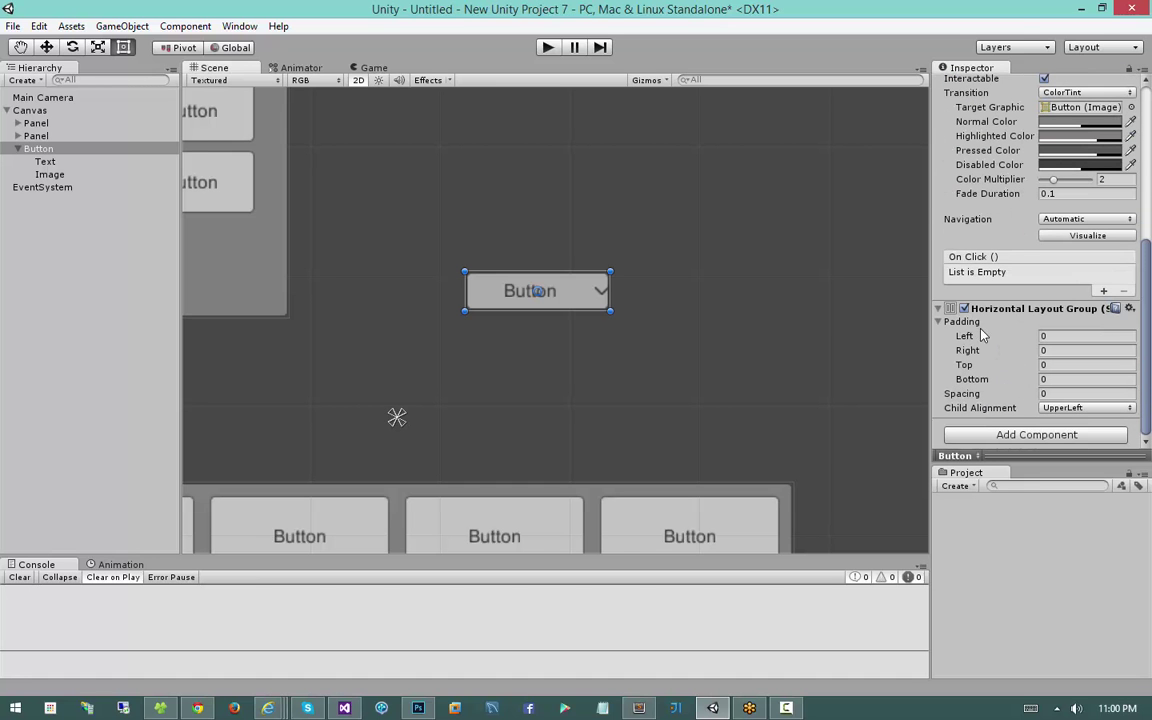
pyautogui.click(966, 350)
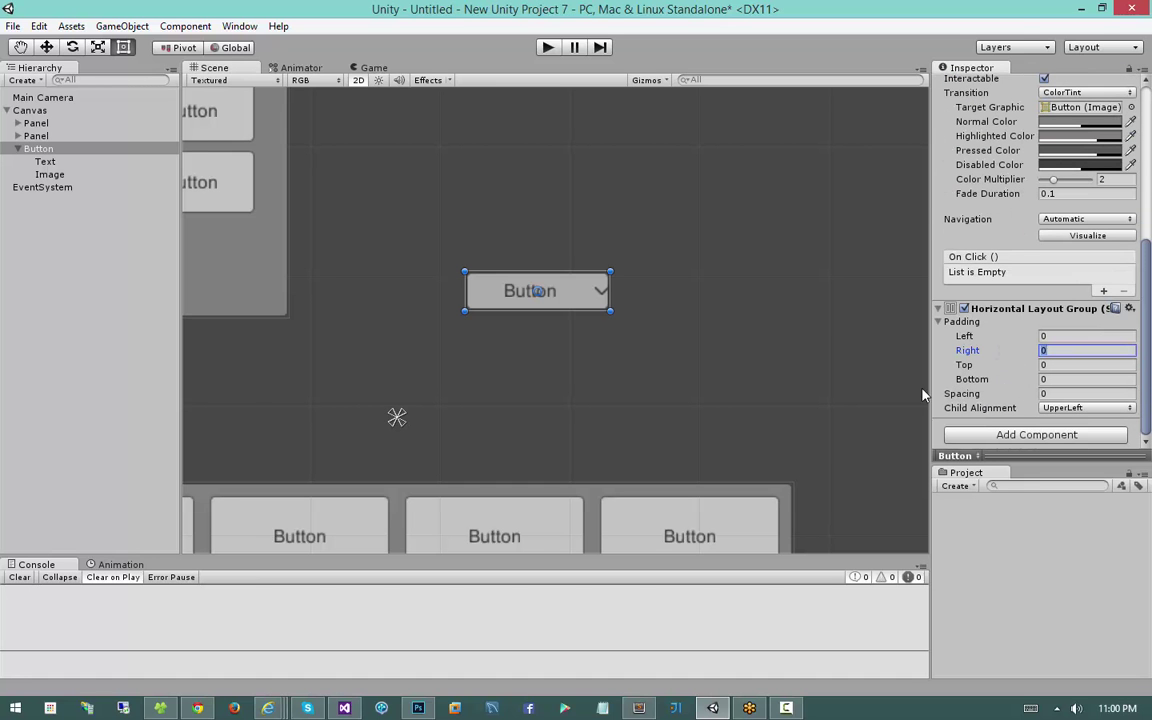
pyautogui.write('10')
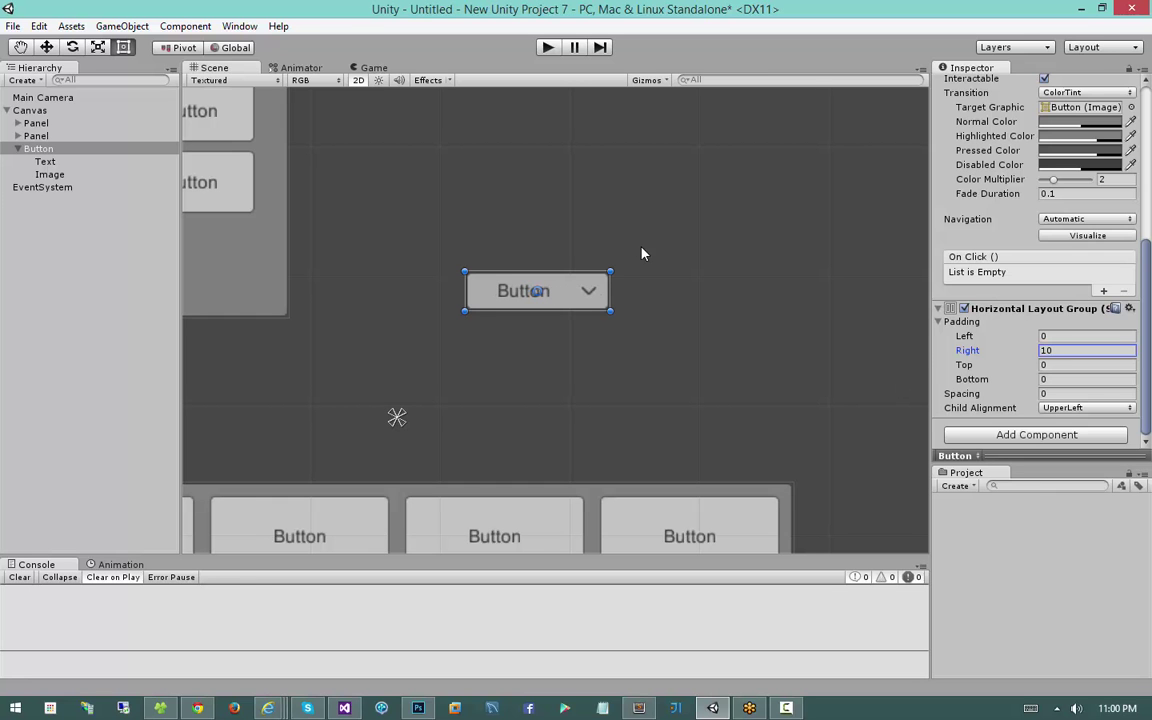
# Narrow the arrow button to a width of about 87.4 and move it to about Pos X 128.1, Pos Y 91.85.
pyautogui.click(607, 298)
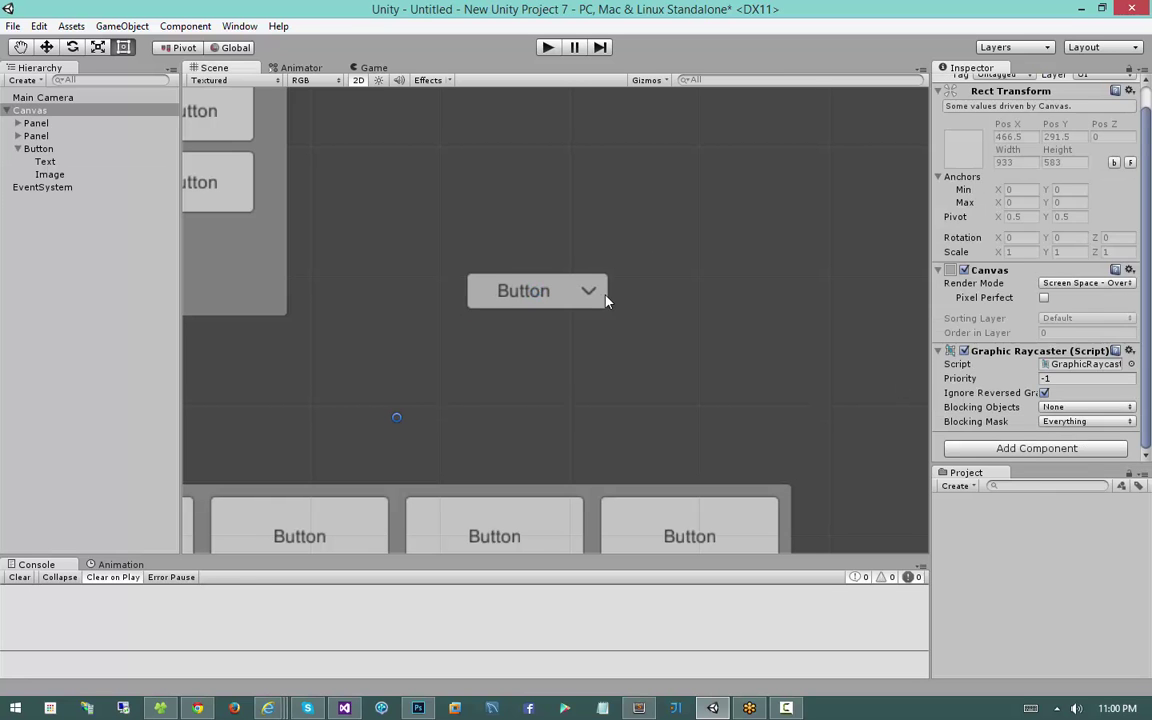
pyautogui.click(603, 292)
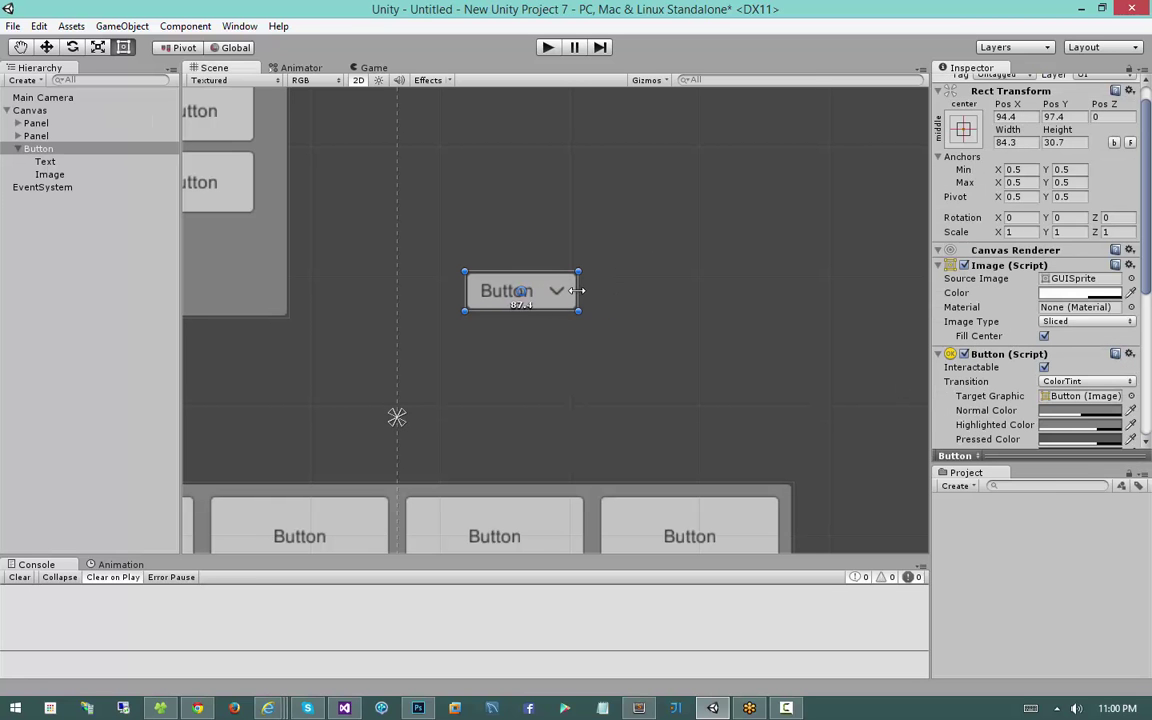
pyautogui.click(489, 265)
pyautogui.click(571, 293)
pyautogui.moveTo(567, 302); pyautogui.dragTo(604, 301)
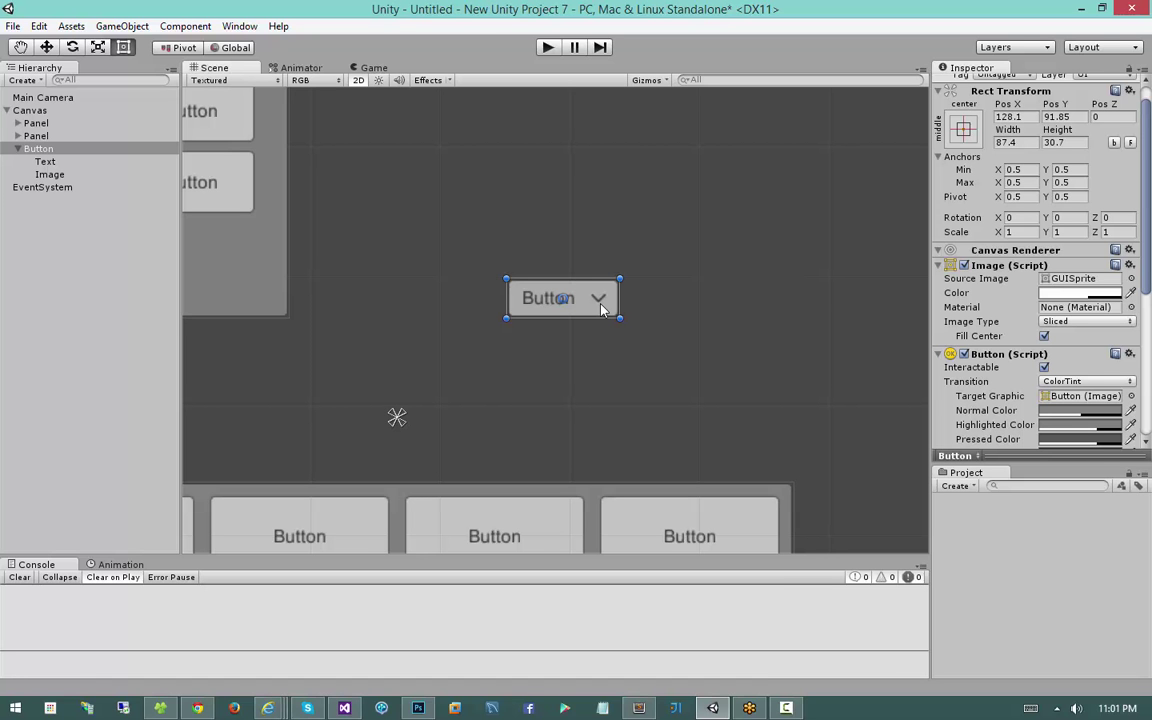
# Select each of the four buttons in the lower panel in turn to examine how the layout group drives their size.
pyautogui.moveTo(512, 347); pyautogui.dragTo(684, 175, button='middle')
pyautogui.click(530, 340)
pyautogui.click(529, 338)
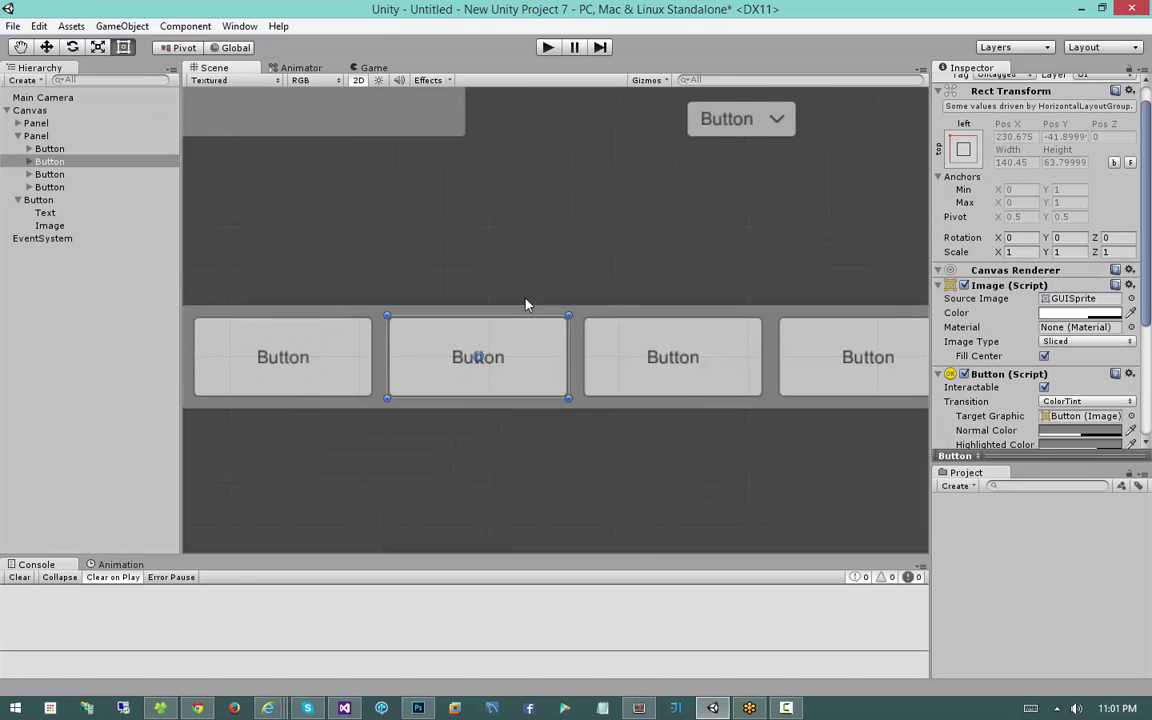
pyautogui.scroll(-2, 527, 303)
pyautogui.click(690, 352)
pyautogui.click(738, 357)
pyautogui.click(659, 354)
pyautogui.click(503, 350)
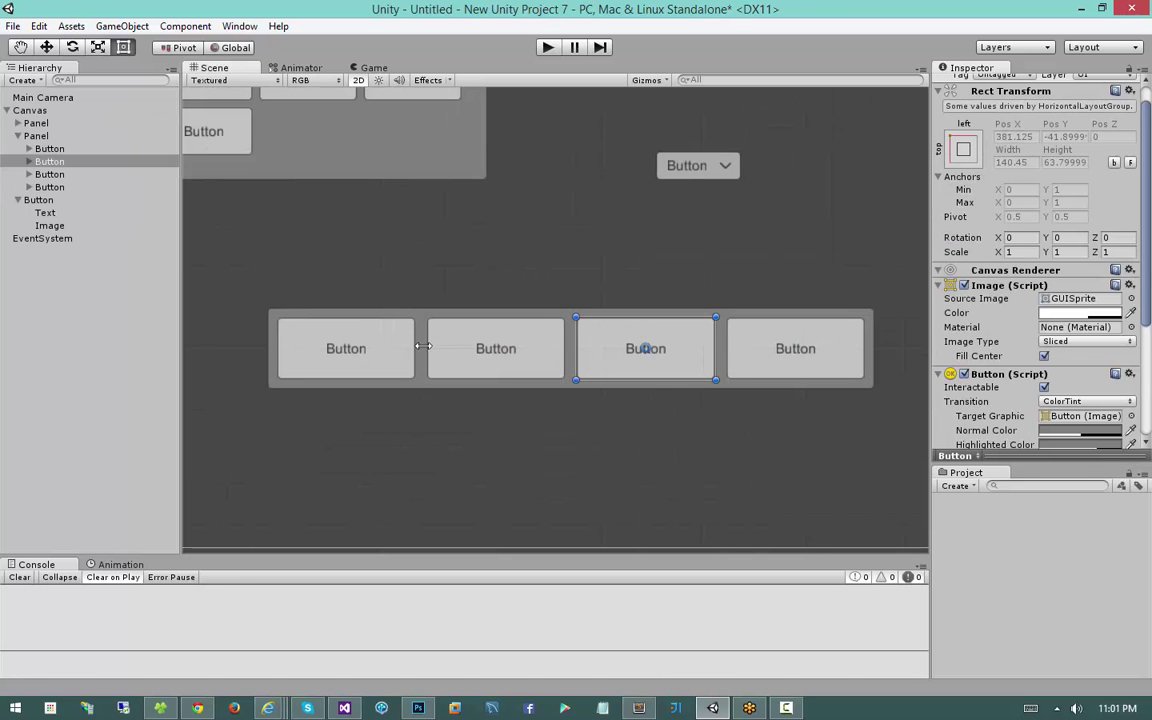
pyautogui.click(341, 350)
pyautogui.click(498, 352)
pyautogui.click(655, 351)
pyautogui.click(778, 348)
pyautogui.click(641, 350)
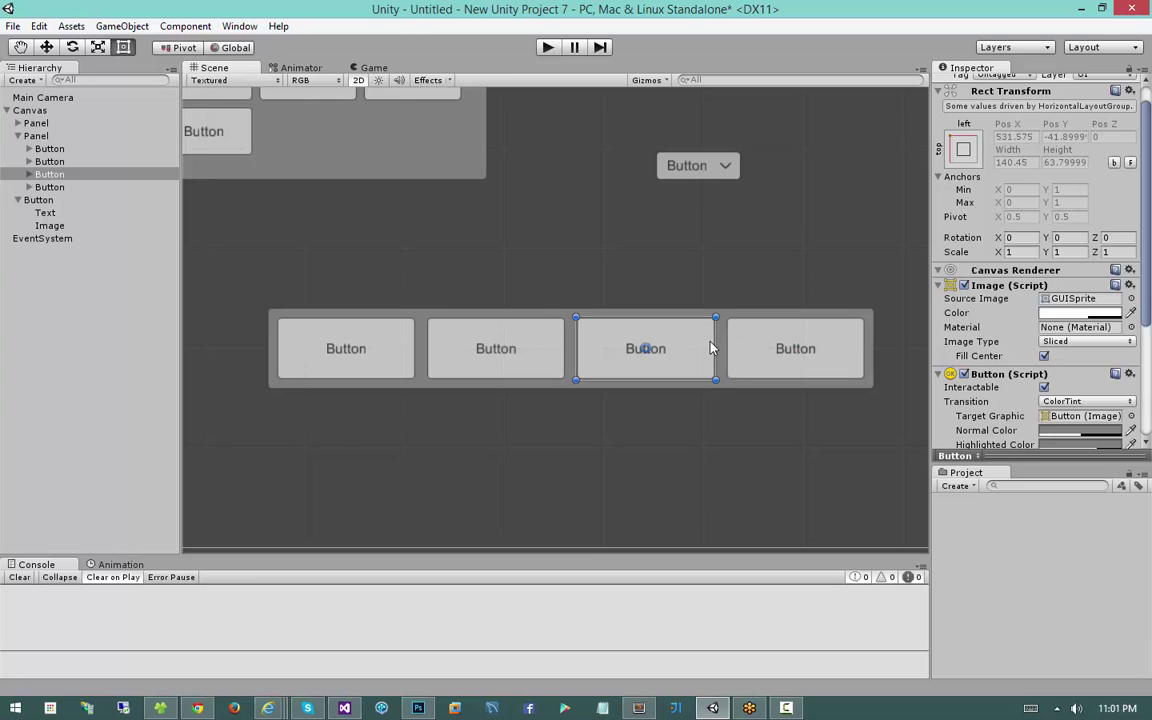
pyautogui.click(517, 347)
pyautogui.click(372, 338)
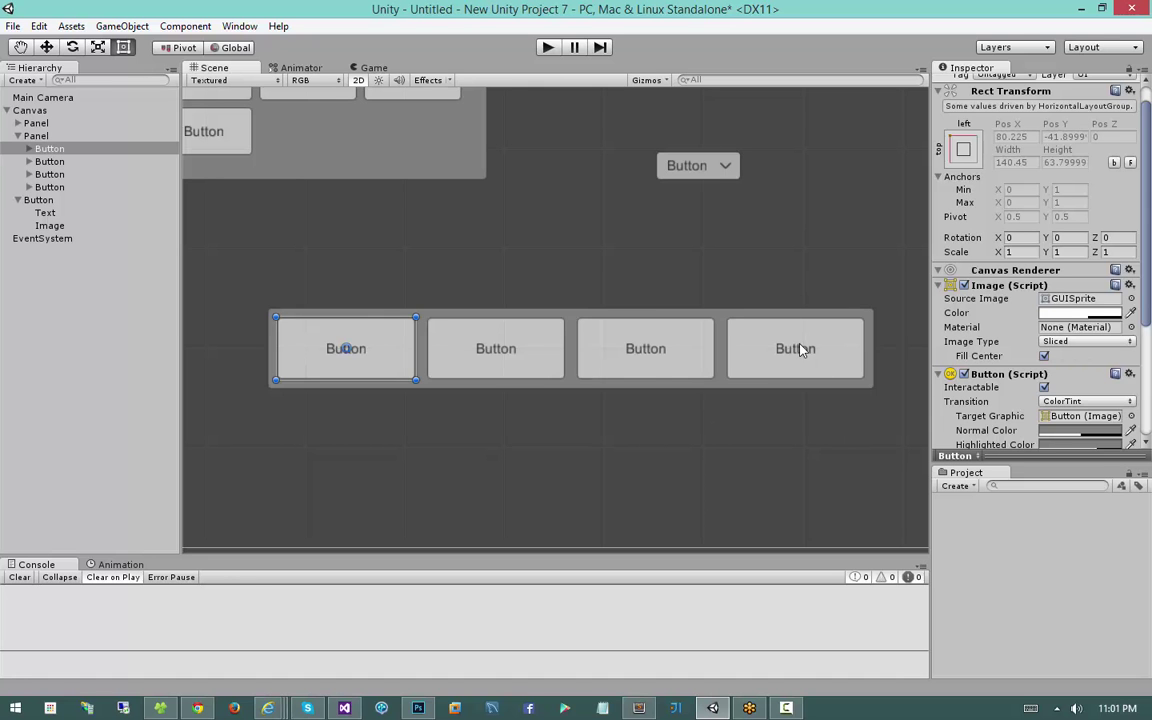
# Narrow the lower panel from its right edge to a Right offset of about 322.15 and collapse the arrow button in the hierarchy.
pyautogui.click(794, 314)
pyautogui.moveTo(873, 348); pyautogui.dragTo(714, 317)
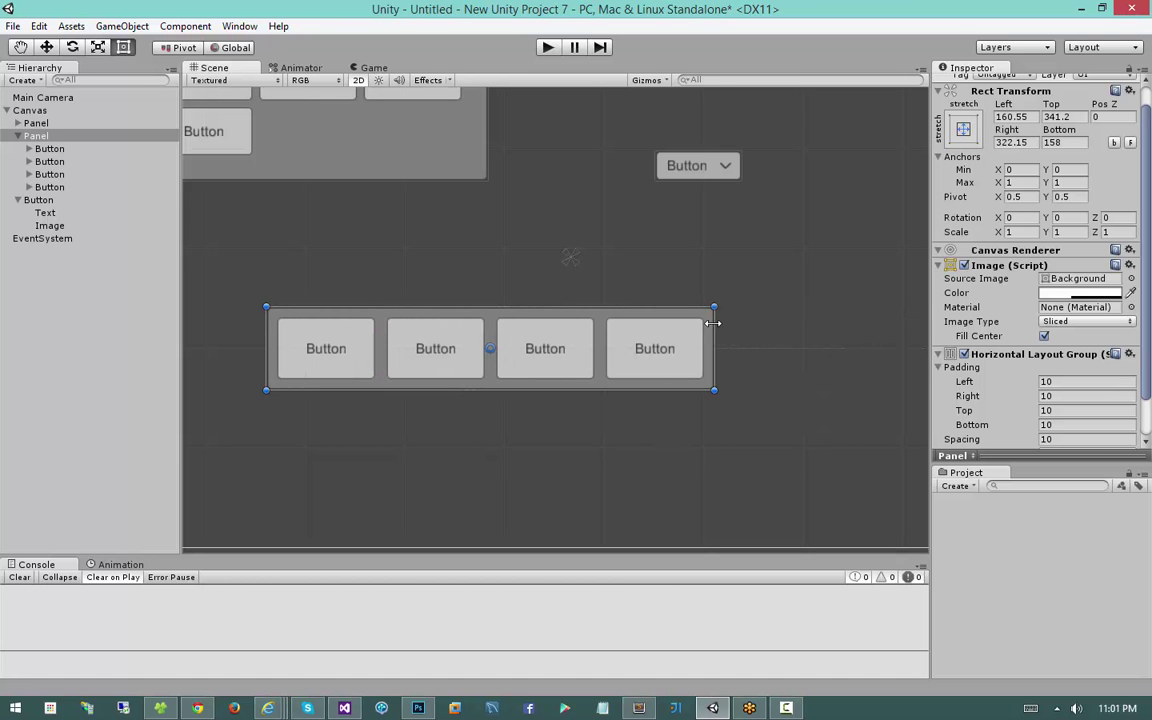
pyautogui.click(16, 192)
pyautogui.click(16, 198)
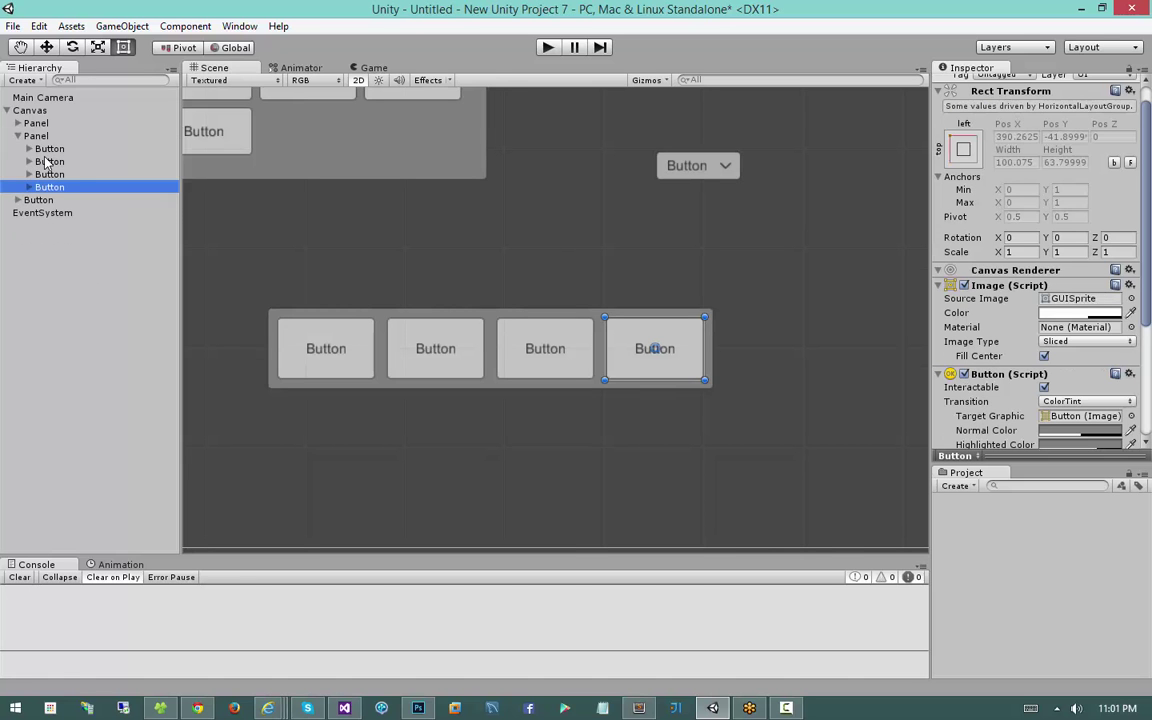
# Add a Layout Element component to the first button in the lower panel.
pyautogui.click(45, 161)
pyautogui.click(45, 148)
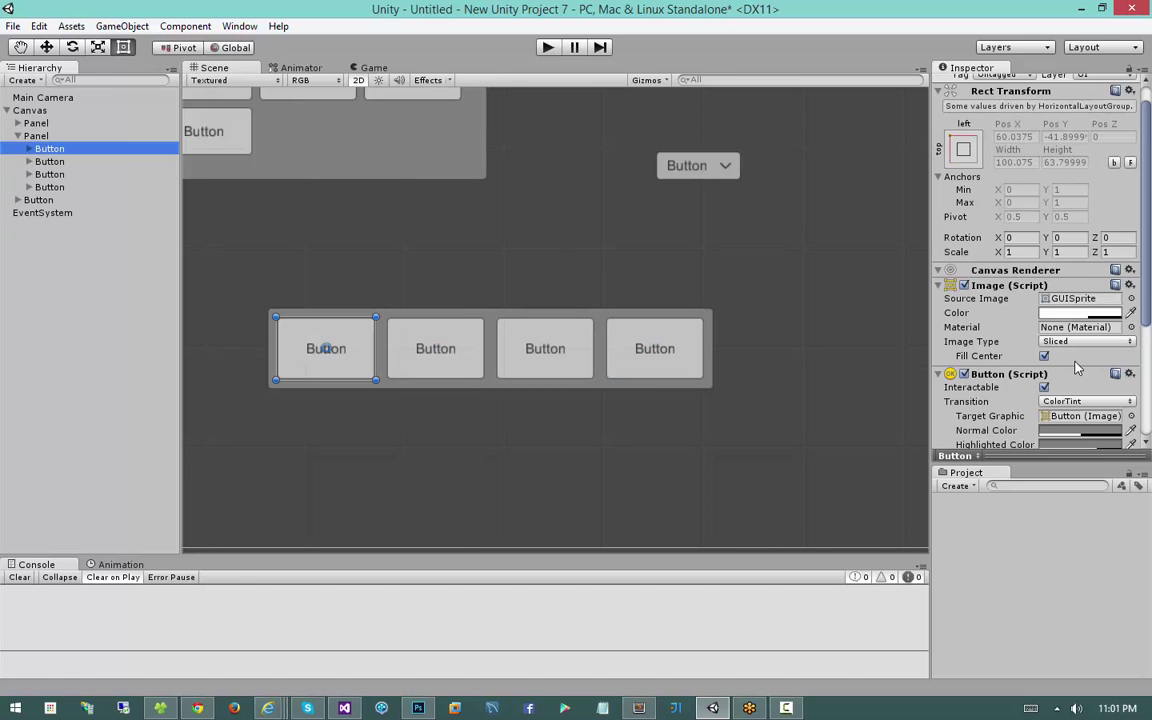
pyautogui.scroll(-5, 1076, 368)
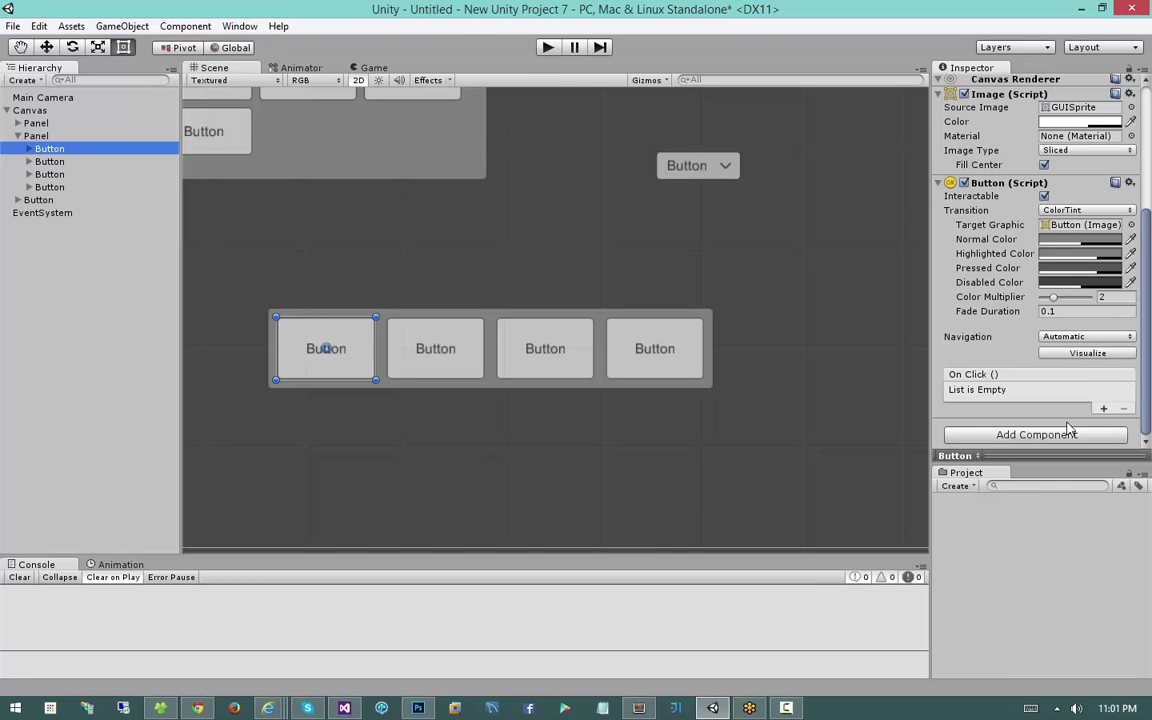
pyautogui.click(1046, 436)
pyautogui.click(990, 222)
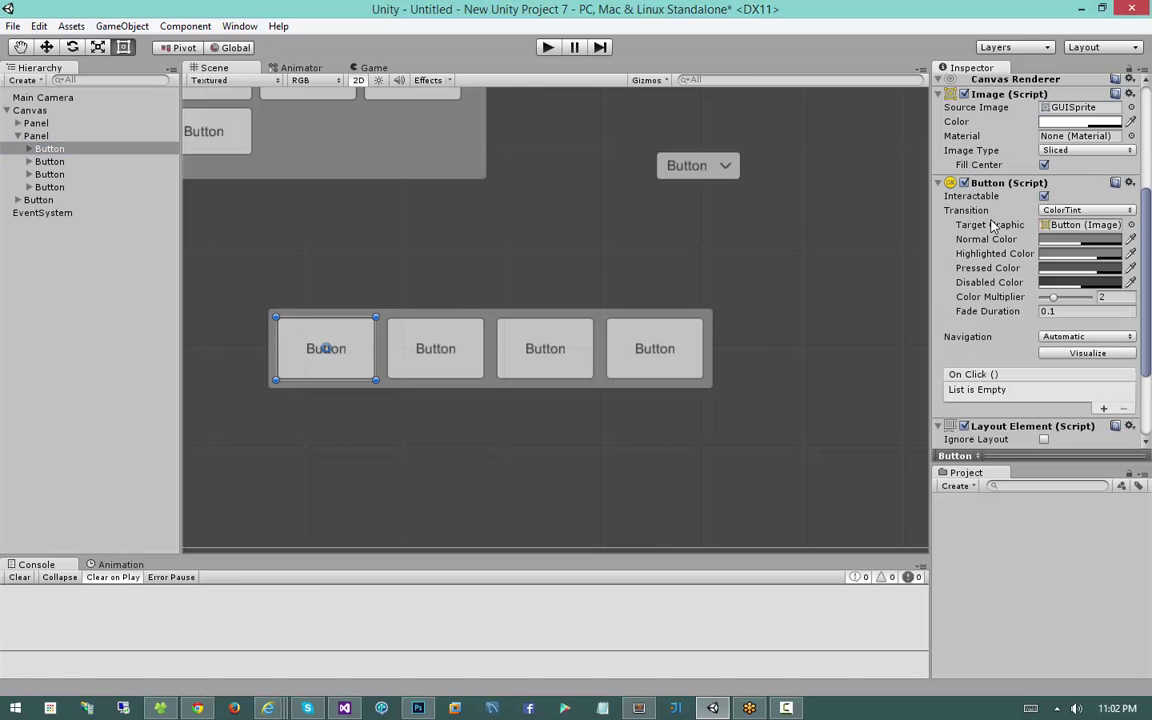
# Enable the first button's Flexible Width with a value of 0 and its Min Width with a value of 100.
pyautogui.scroll(-5, 1021, 415)
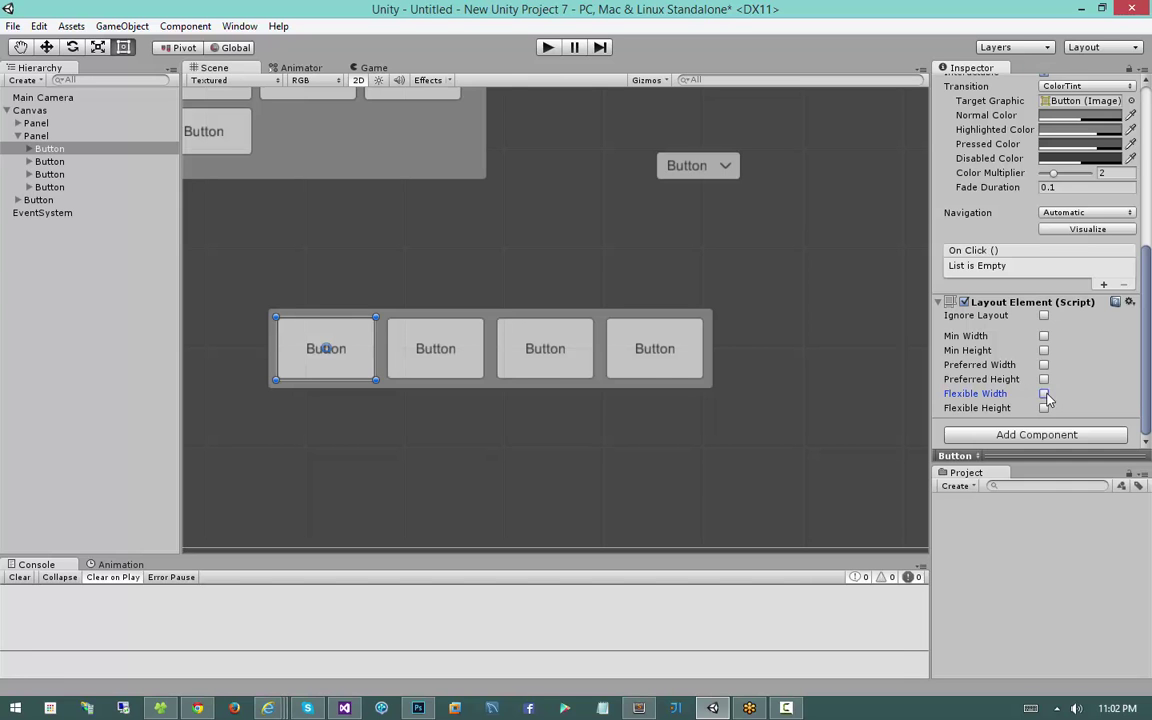
pyautogui.click(1044, 393)
pyautogui.write('0')
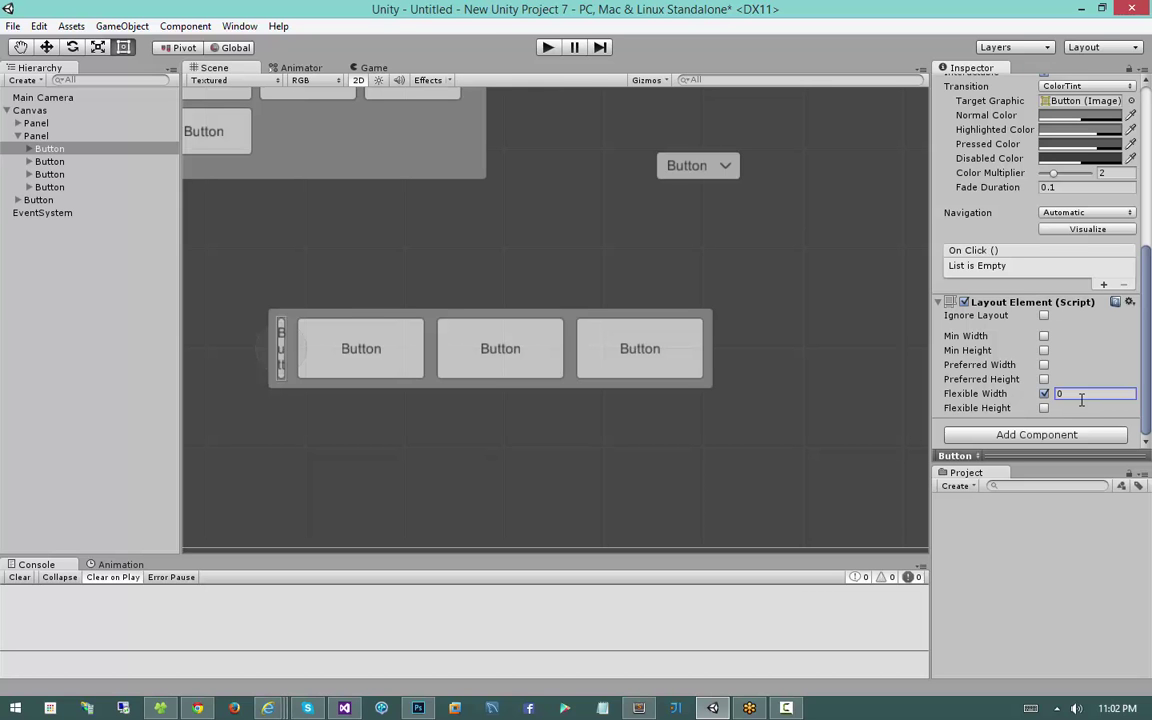
pyautogui.click(1044, 337)
pyautogui.write('100')
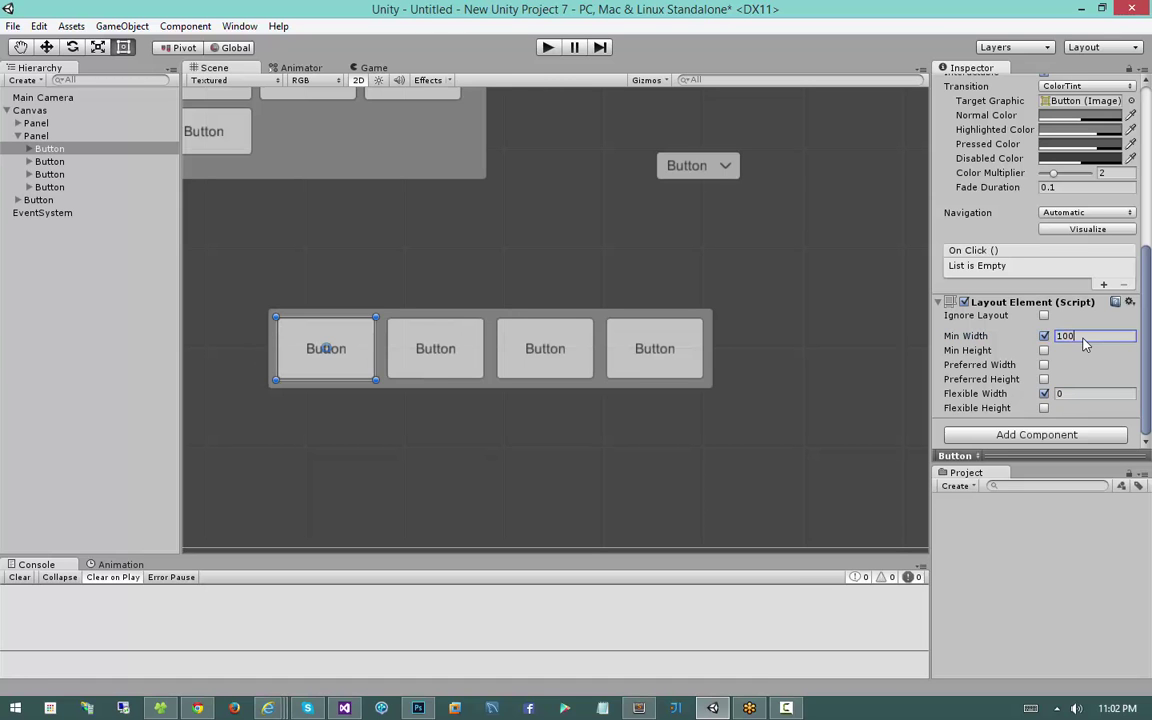
# Widen the lower panel from its right edge to a Right offset of about 124.
pyautogui.click(604, 321)
pyautogui.moveTo(740, 339); pyautogui.dragTo(810, 346)
pyautogui.scroll(-5, 808, 344)
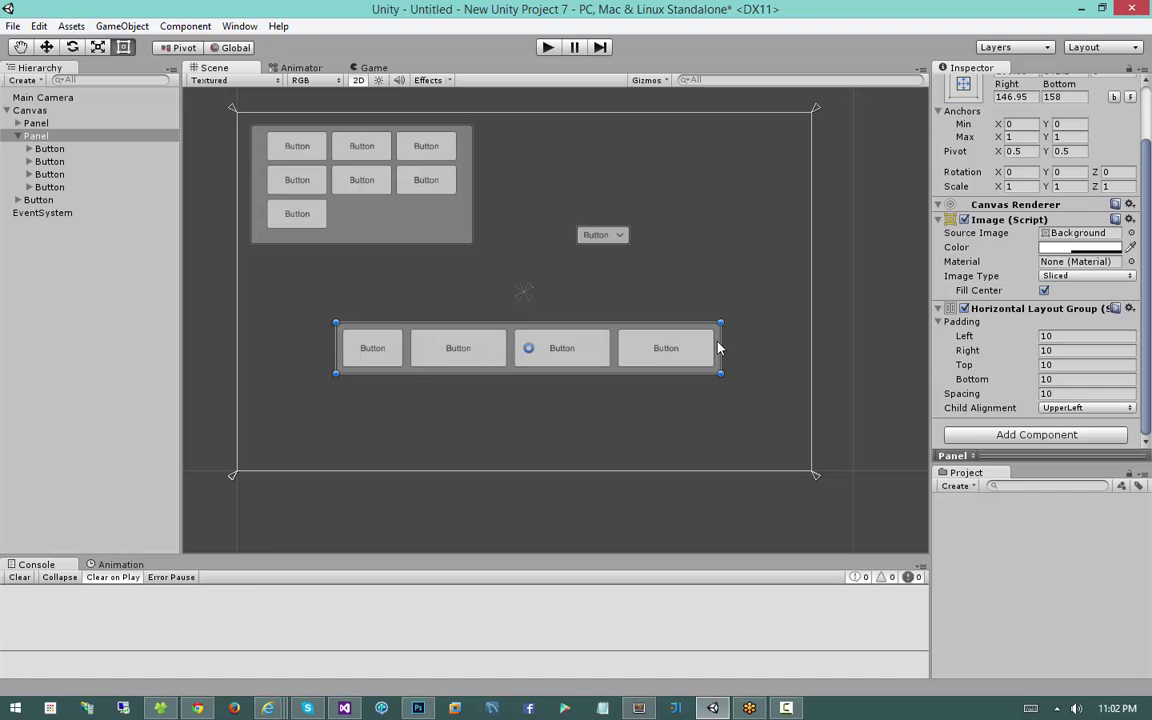
pyautogui.moveTo(718, 347)
pyautogui.mouseDown()
pyautogui.moveTo(850, 338)
pyautogui.moveTo(700, 340)
pyautogui.moveTo(903, 340)
pyautogui.moveTo(733, 342)
pyautogui.mouseUp()
# Turn off Min Width on the lower panel's first button and add a Horizontal Layout Group to it.
pyautogui.click(372, 347)
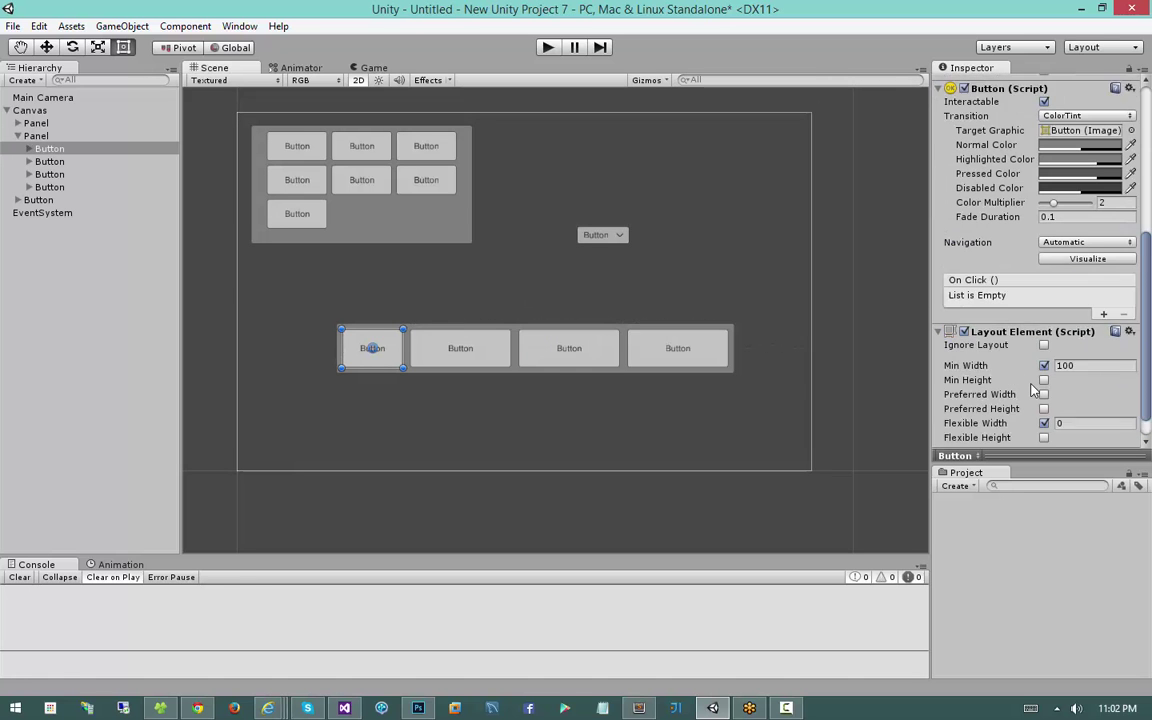
pyautogui.scroll(-1, 1033, 390)
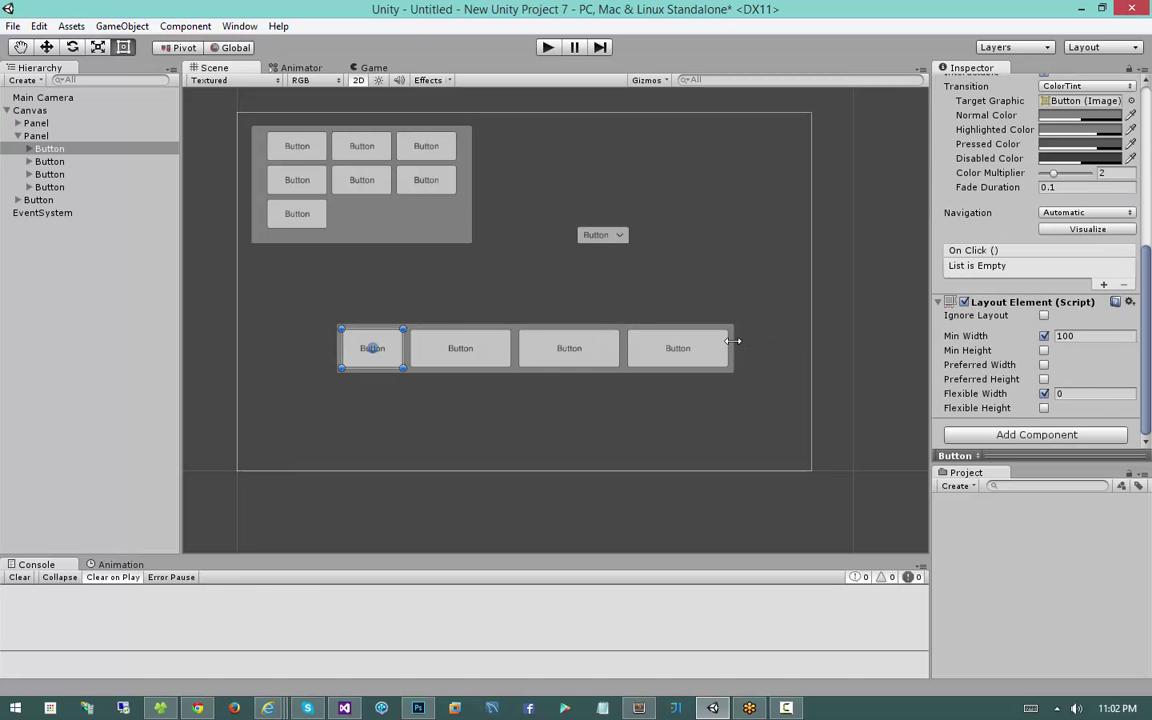
pyautogui.scroll(2, 733, 341)
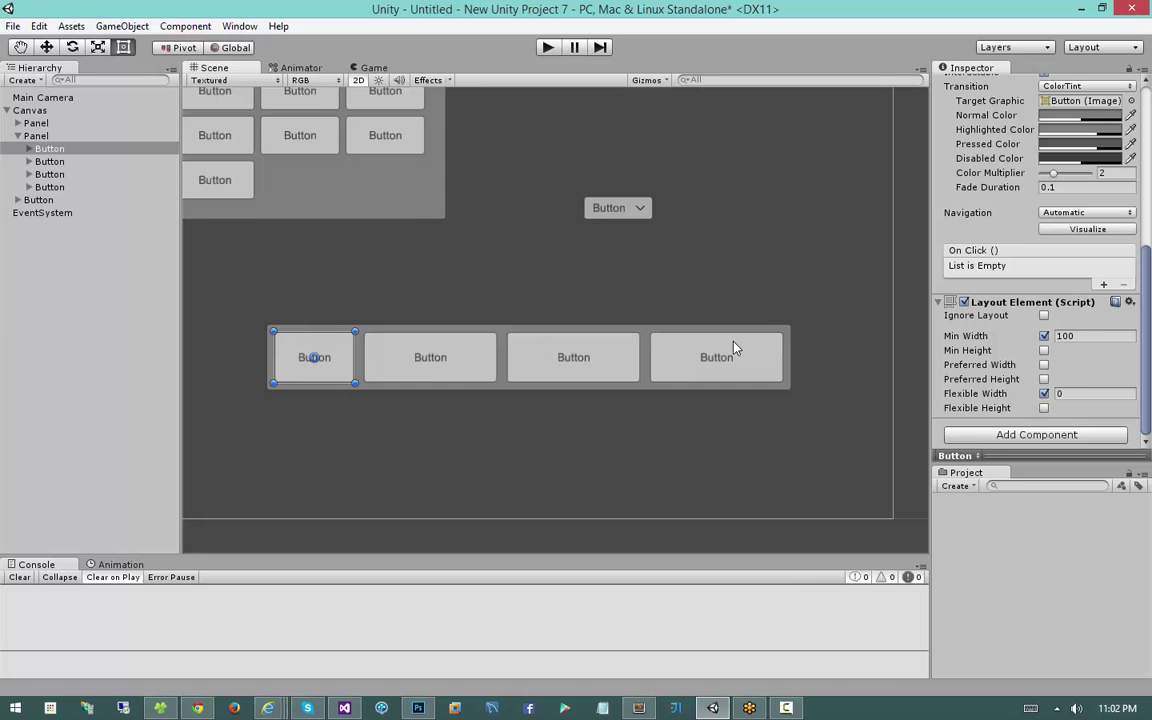
pyautogui.moveTo(462, 357); pyautogui.dragTo(517, 350, button='middle')
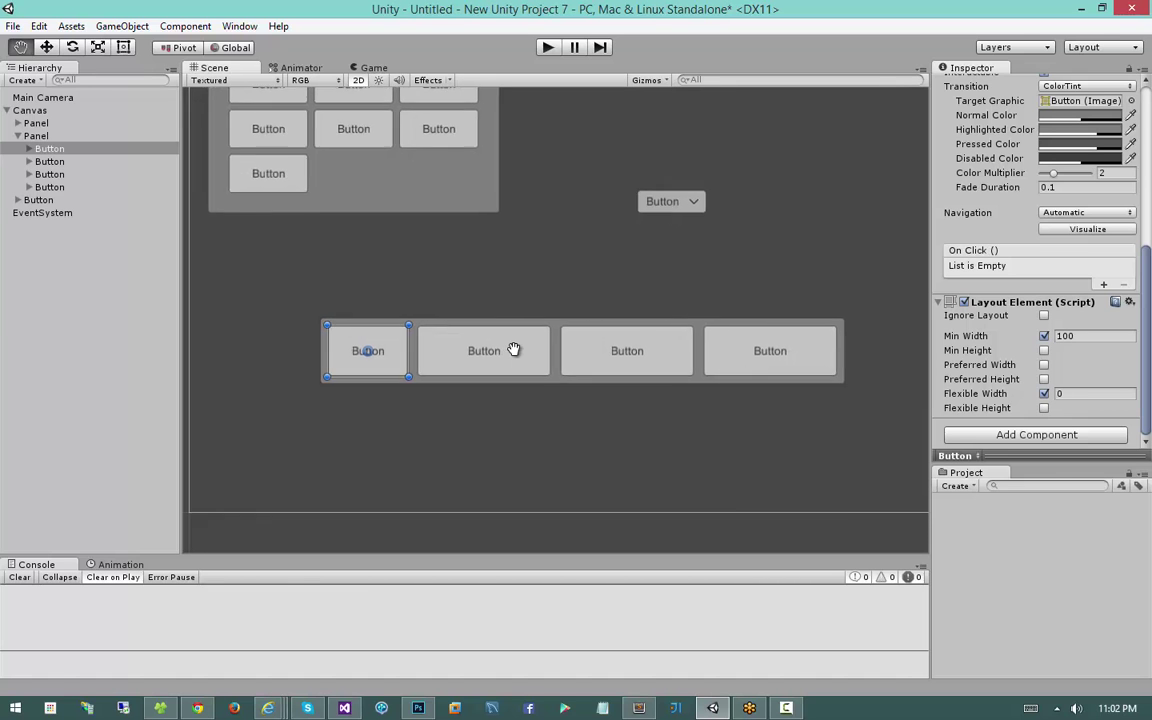
pyautogui.click(1043, 337)
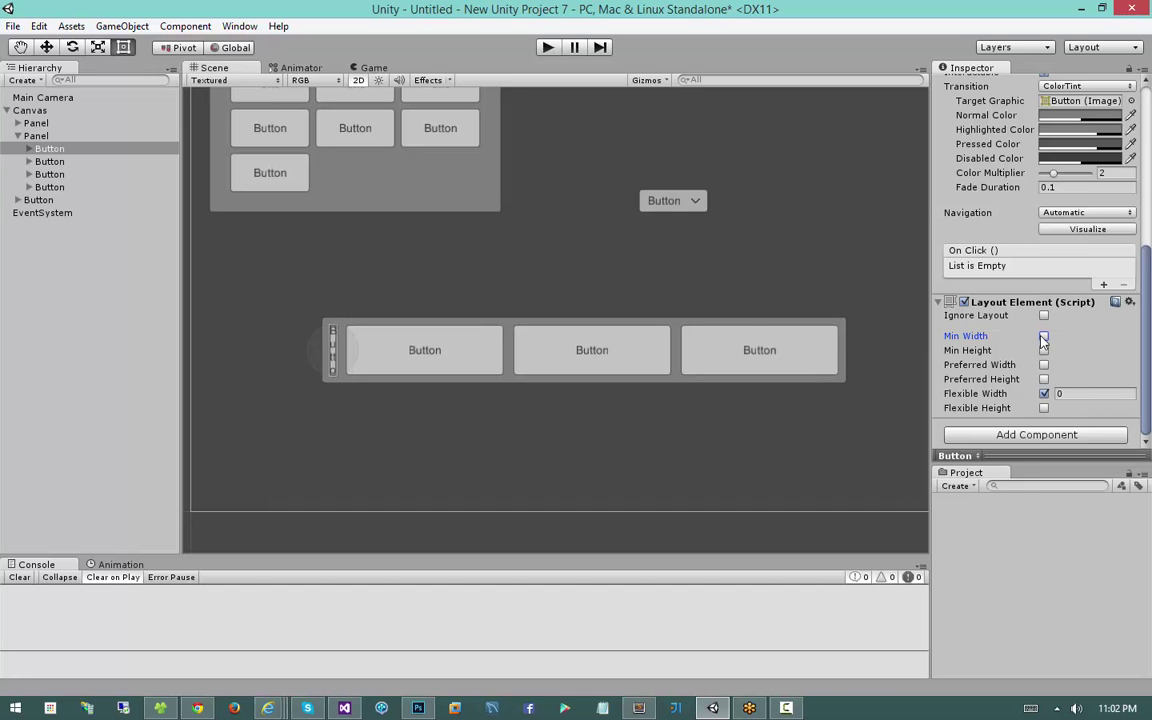
pyautogui.click(1018, 437)
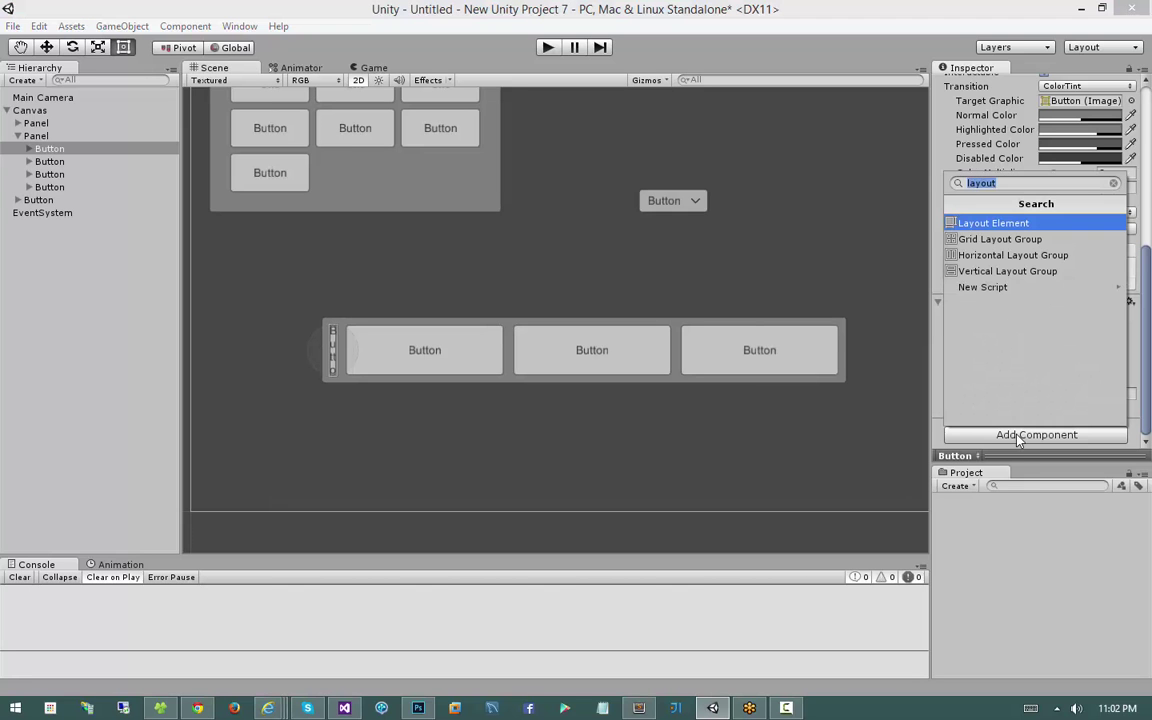
pyautogui.click(1047, 260)
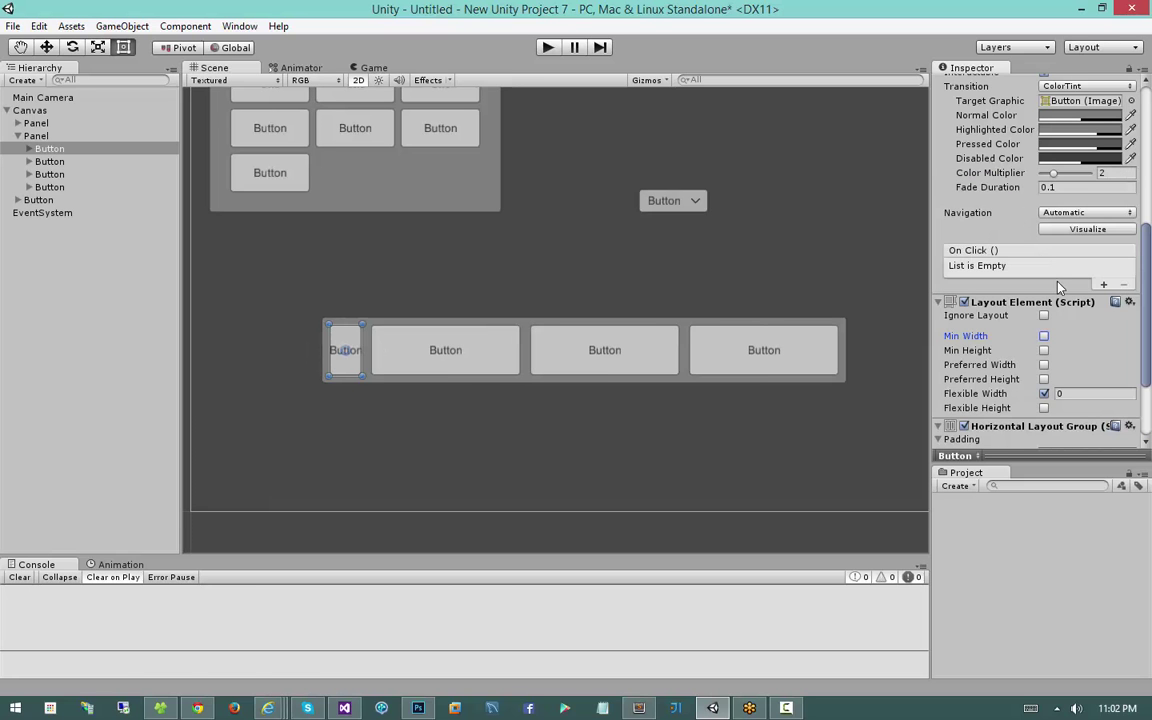
# Set the Left and Right padding of the first button's Horizontal Layout Group to 10.
pyautogui.scroll(-3, 1052, 300)
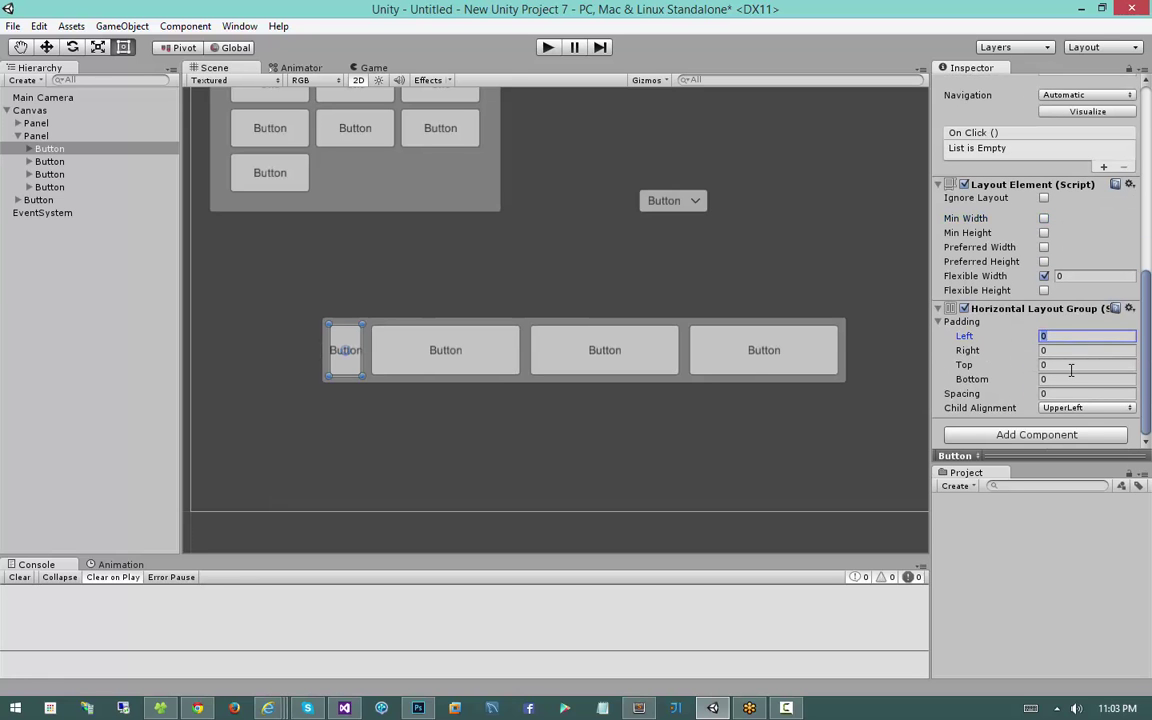
pyautogui.click(1083, 364)
pyautogui.write('10')
pyautogui.press('BackSpace')
pyautogui.press('BackSpace')
pyautogui.hotkey('shift', 'Tab')
pyautogui.hotkey('shift', 'Tab')
pyautogui.write('10')
pyautogui.press('Tab')
pyautogui.write('10')
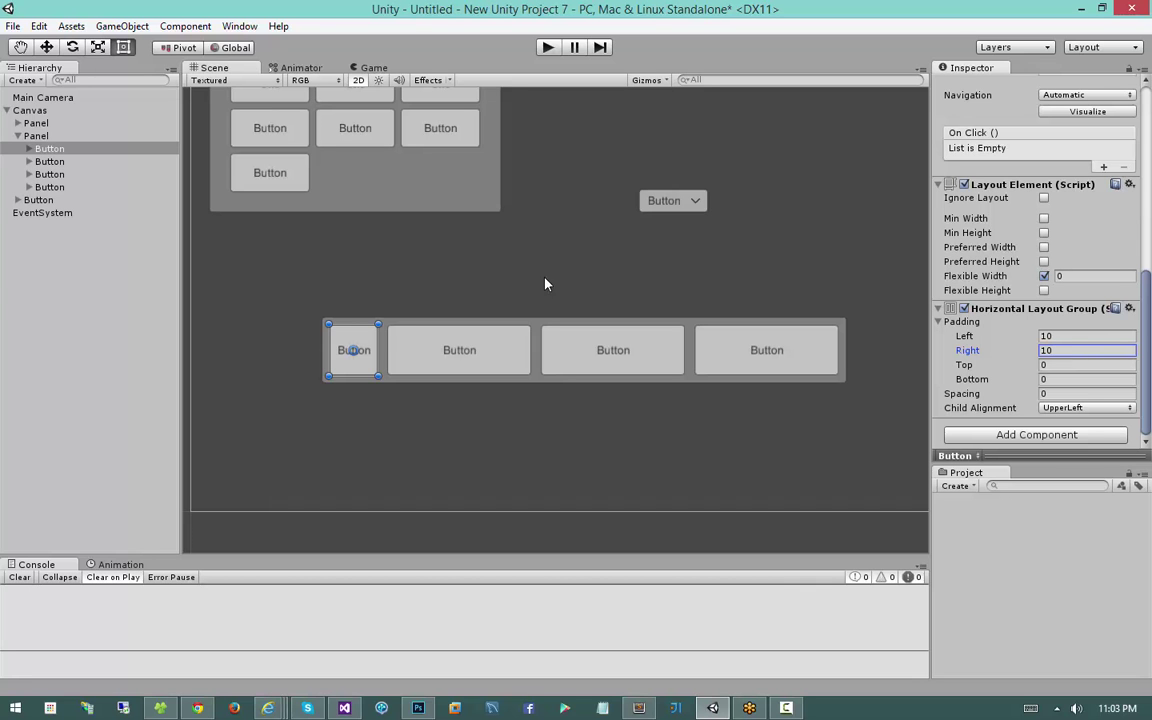
# Change the label text of the lower panel's first button to "Button Hey There!".
pyautogui.click(338, 350)
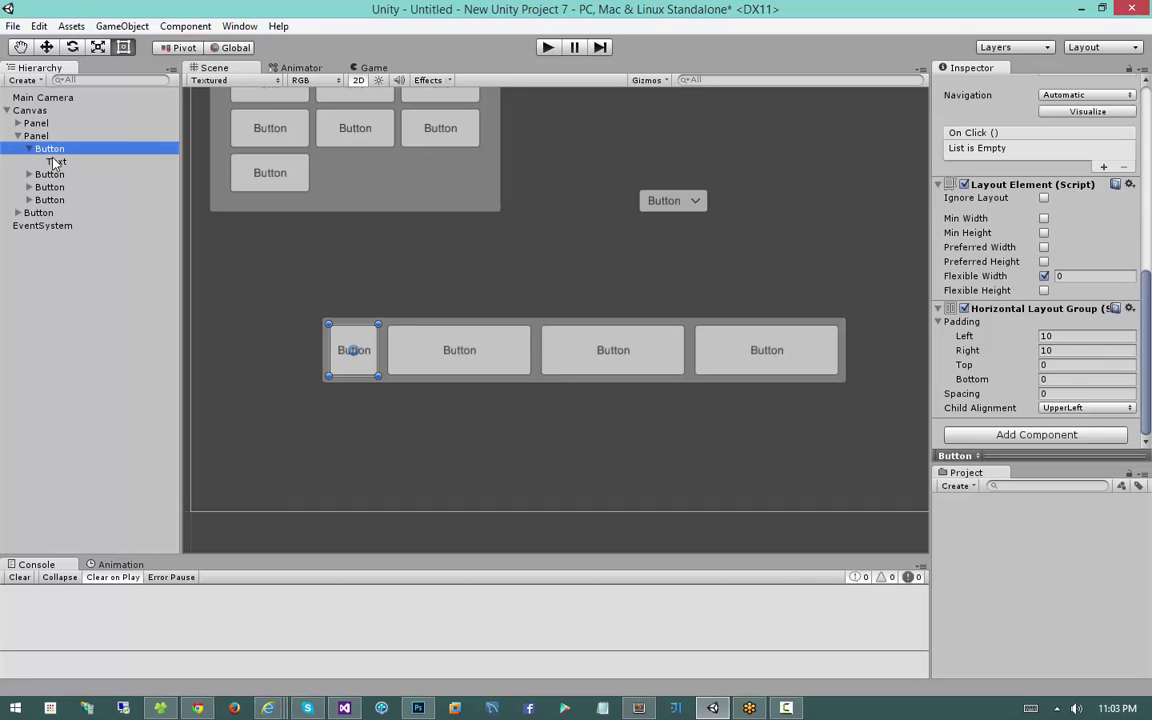
pyautogui.click(1075, 206)
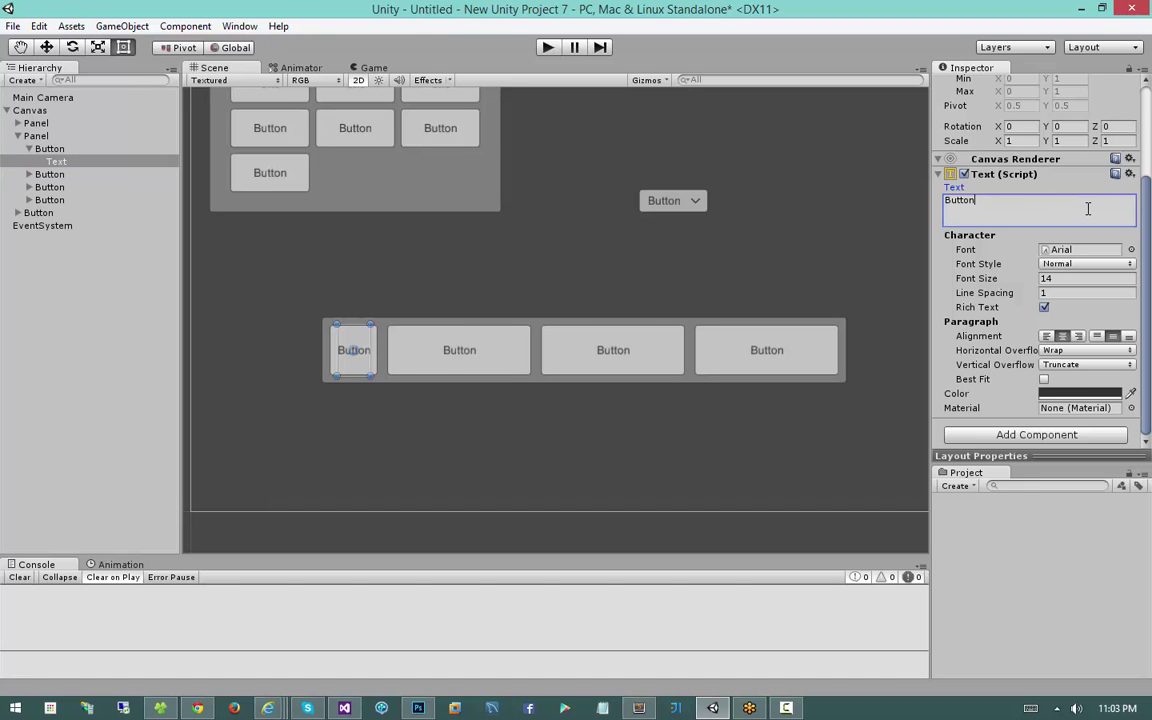
pyautogui.write('Hey There!')
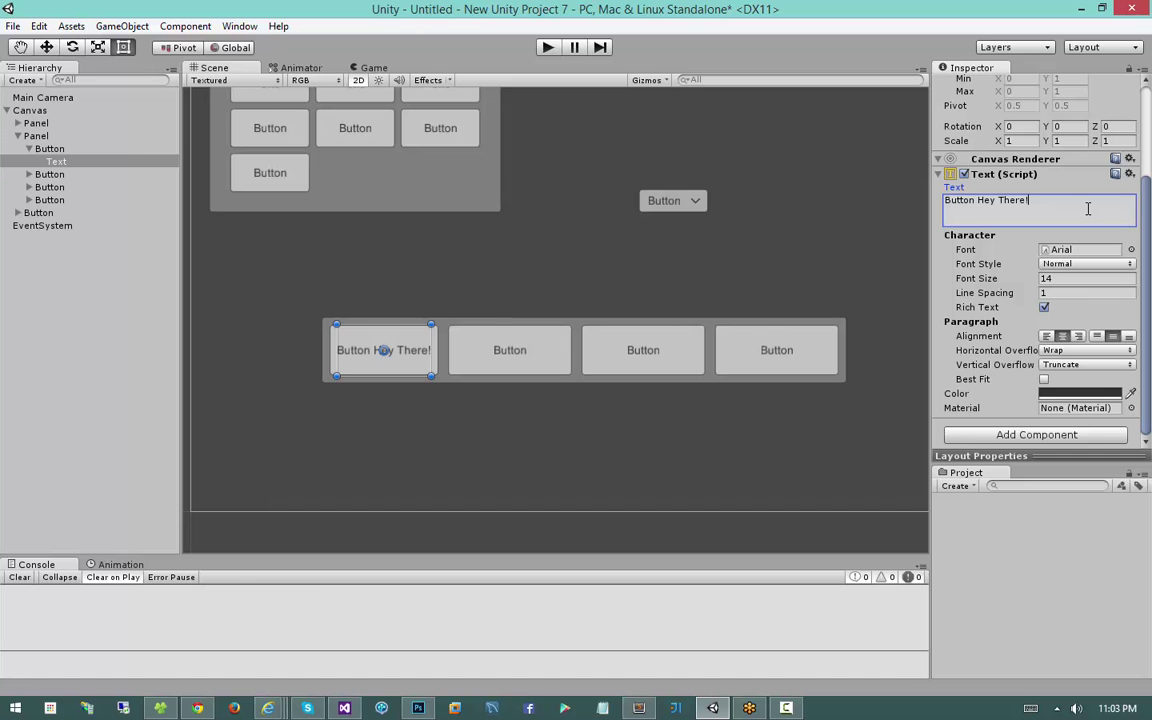
# Delete the other three buttons from the lower panel.
pyautogui.click(49, 187)
pyautogui.click(49, 174)
pyautogui.keyDown('shift'); pyautogui.click(58, 201); pyautogui.keyUp('shift')
pyautogui.press('Delete')
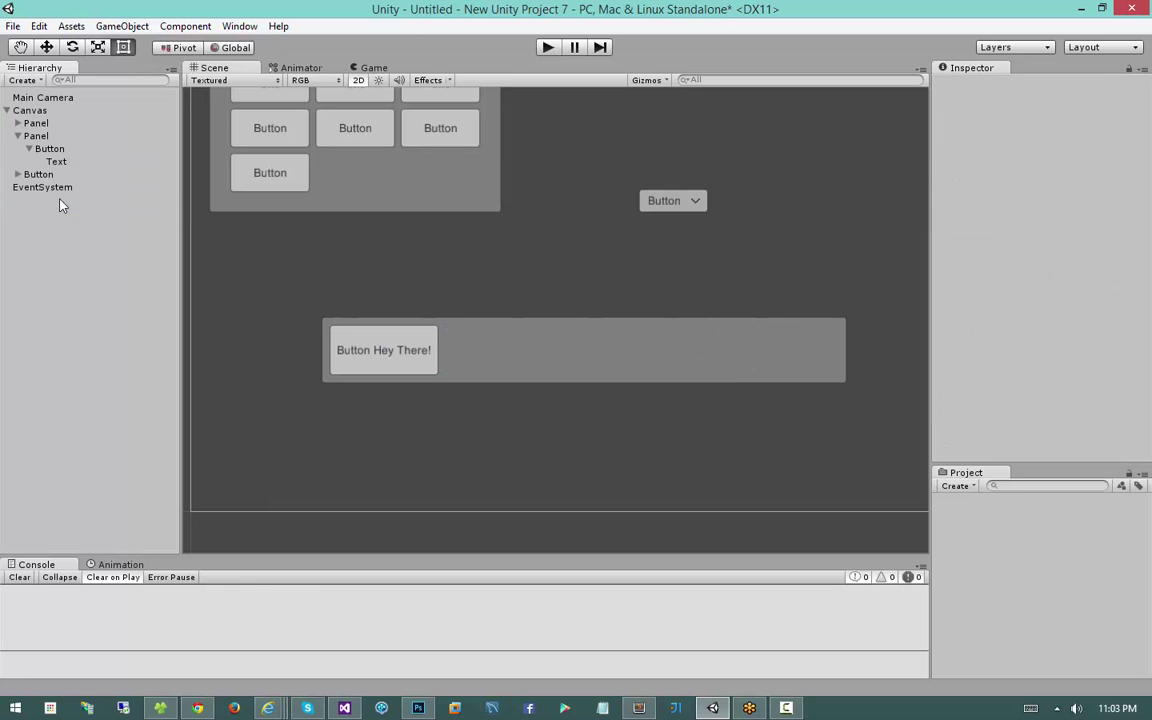
# Duplicate the "Button Hey There!" button twice inside the lower panel.
pyautogui.click(30, 148)
pyautogui.click(29, 148)
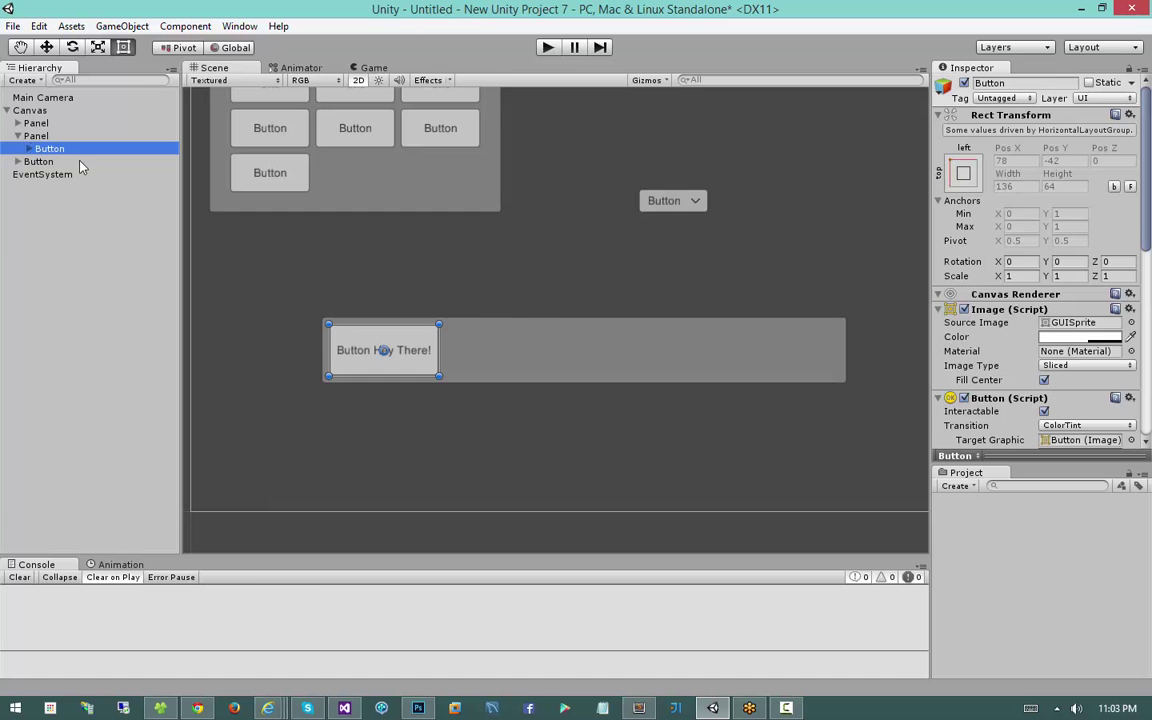
pyautogui.scroll(-10, 1000, 400)
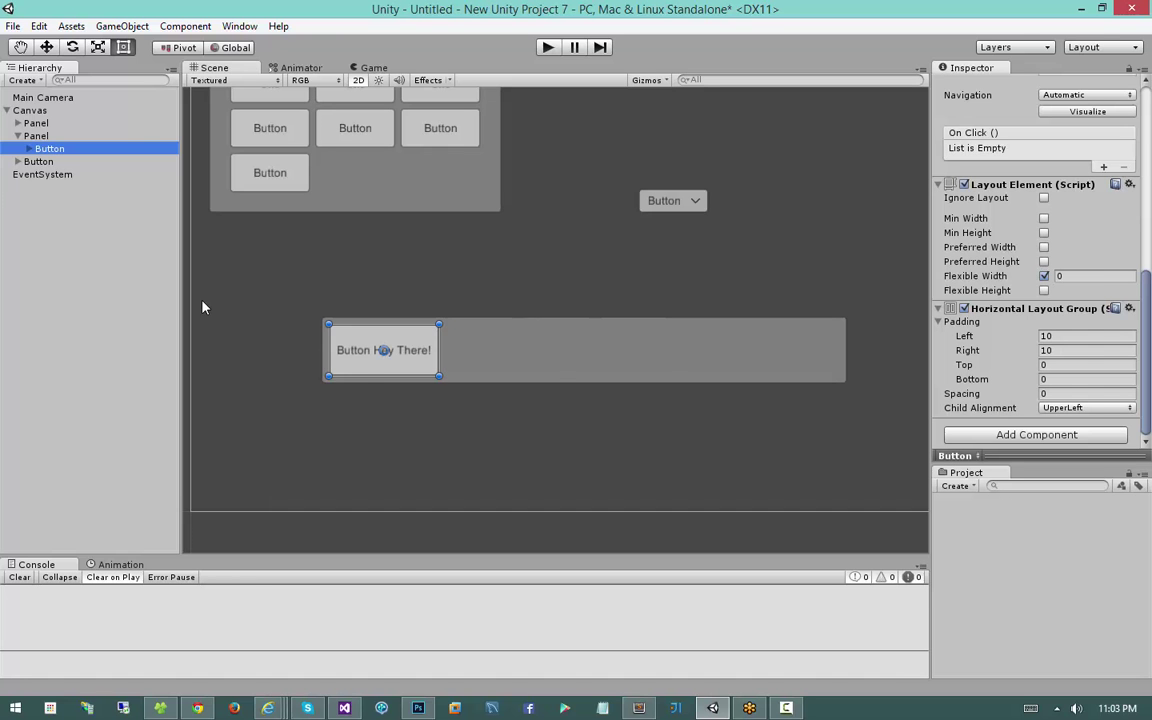
pyautogui.hotkey('ctrl', 'd')
pyautogui.hotkey('ctrl', 'd')
# Widen the lower panel to a Right offset of about 118.05 and inspect the middle button's layout components.
pyautogui.click(744, 347)
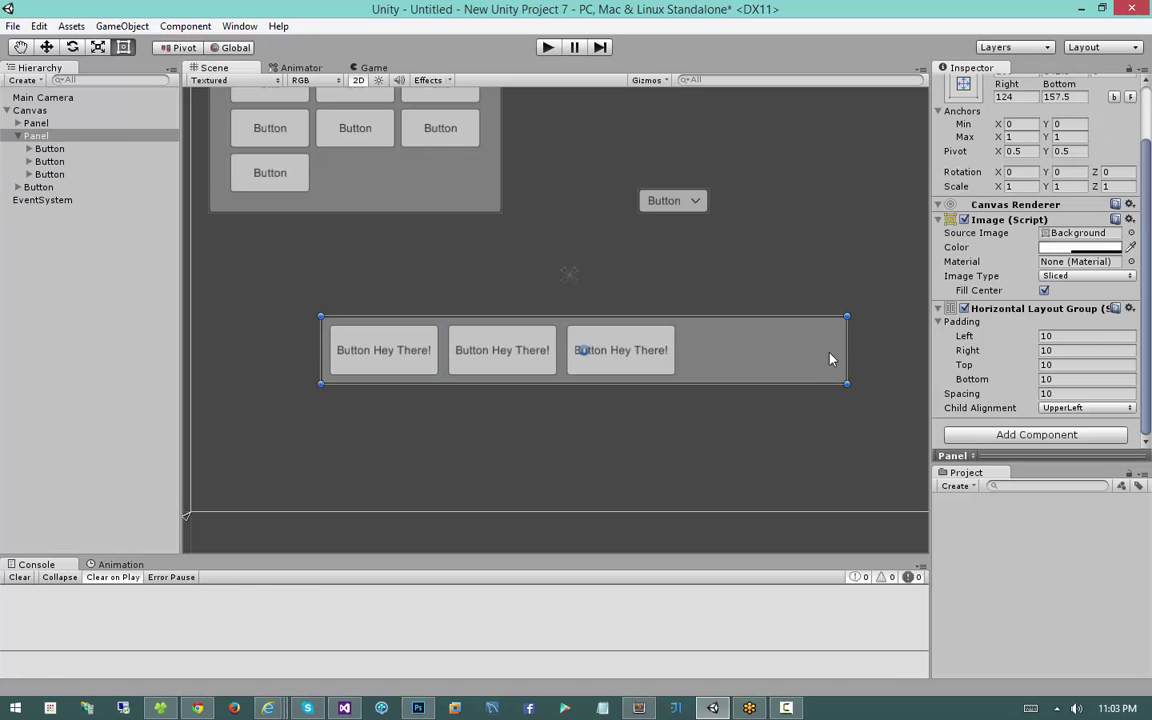
pyautogui.moveTo(832, 355)
pyautogui.mouseDown()
pyautogui.moveTo(461, 353)
pyautogui.moveTo(846, 351)
pyautogui.moveTo(832, 348)
pyautogui.mouseUp()
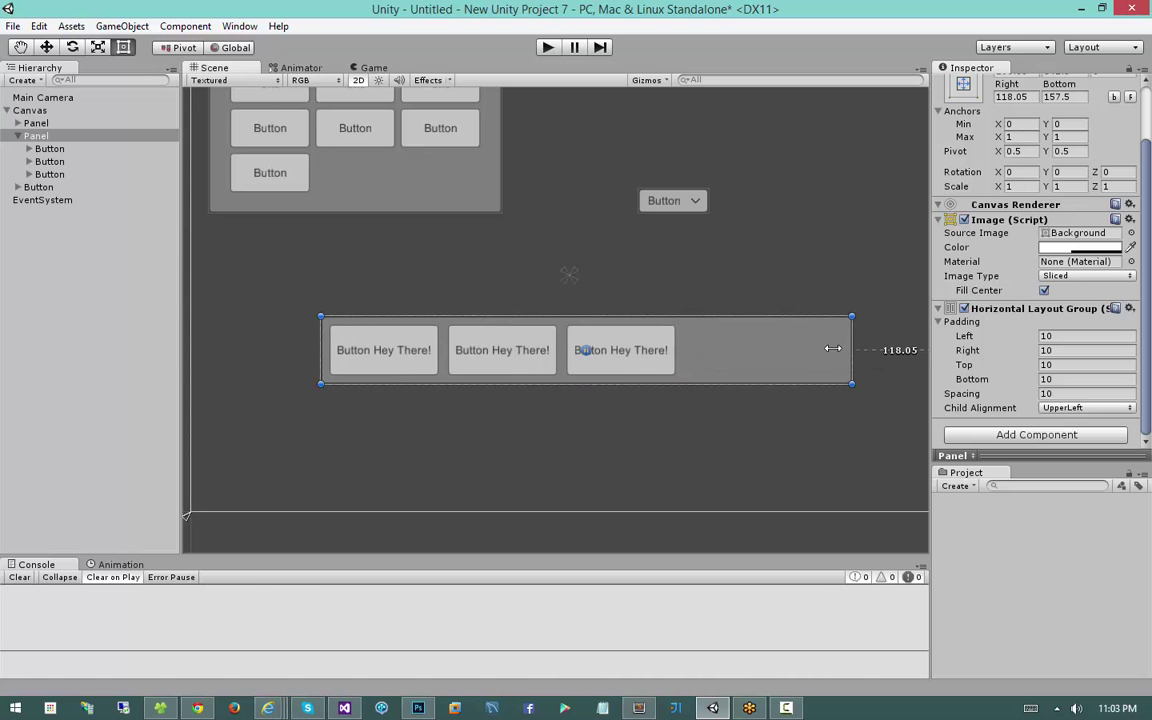
pyautogui.click(470, 358)
pyautogui.scroll(-6, 1077, 412)
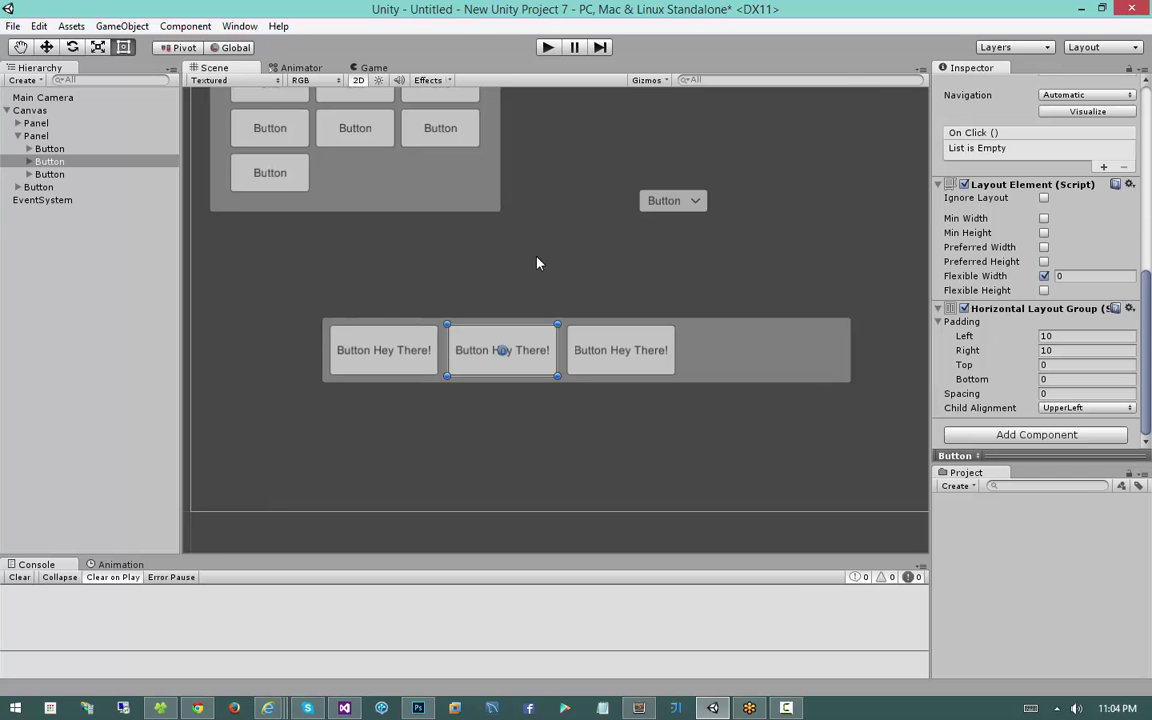
# Delete the third button from the lower panel and select the second one.
pyautogui.scroll(-2, 613, 247)
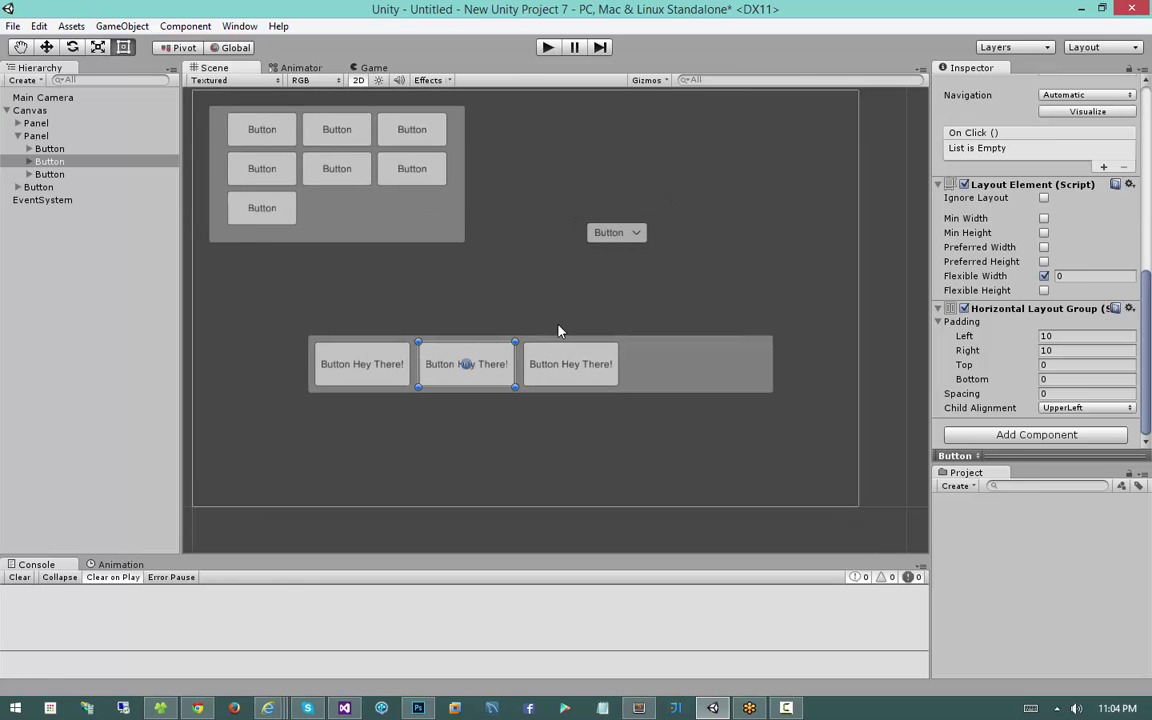
pyautogui.scroll(2, 560, 330)
pyautogui.click(566, 375)
pyautogui.press('Delete')
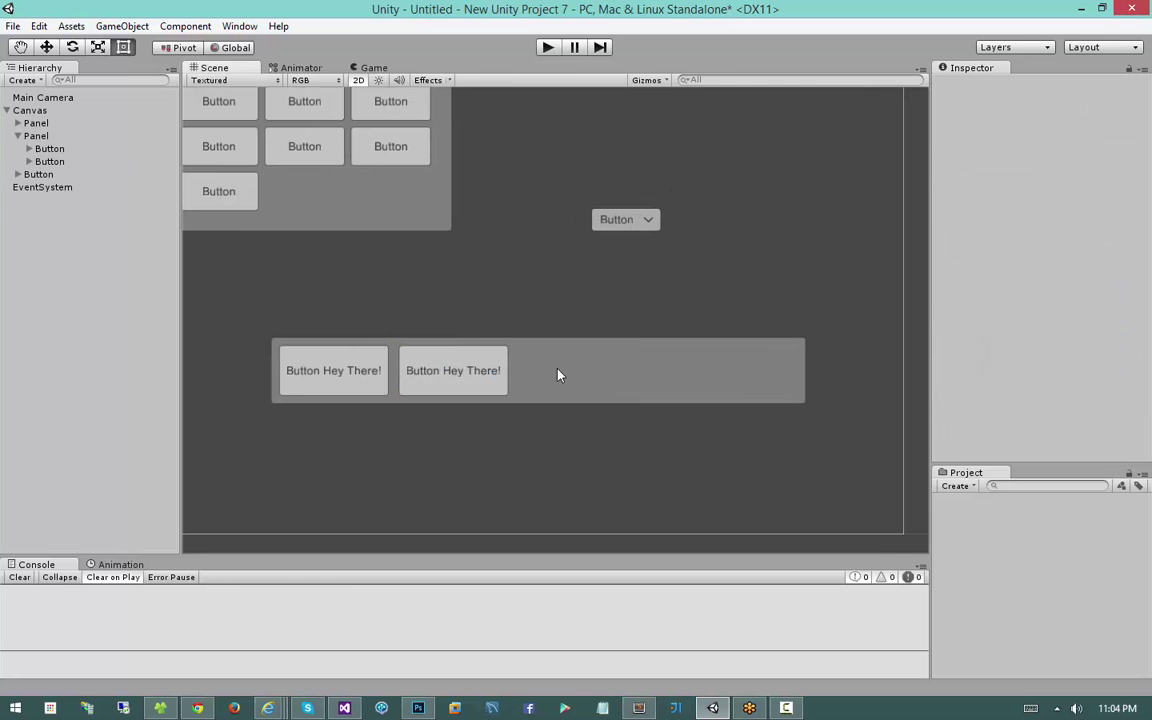
pyautogui.click(463, 358)
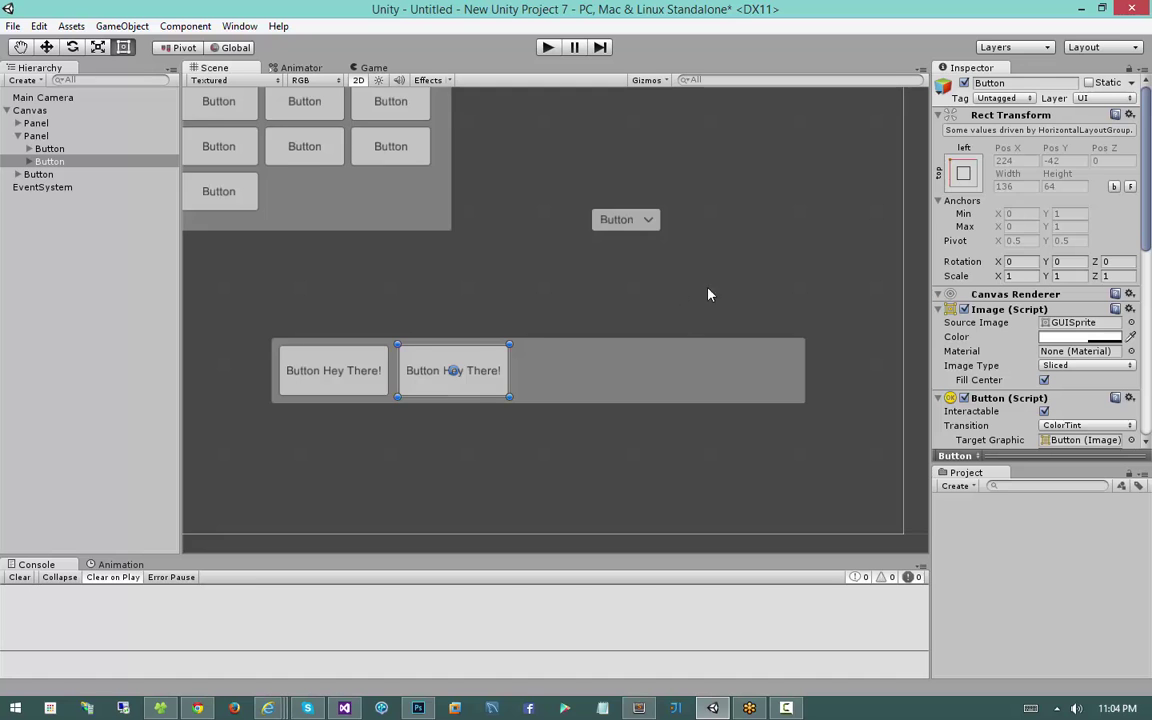
pyautogui.moveTo(678, 287); pyautogui.dragTo(749, 257, button='middle')
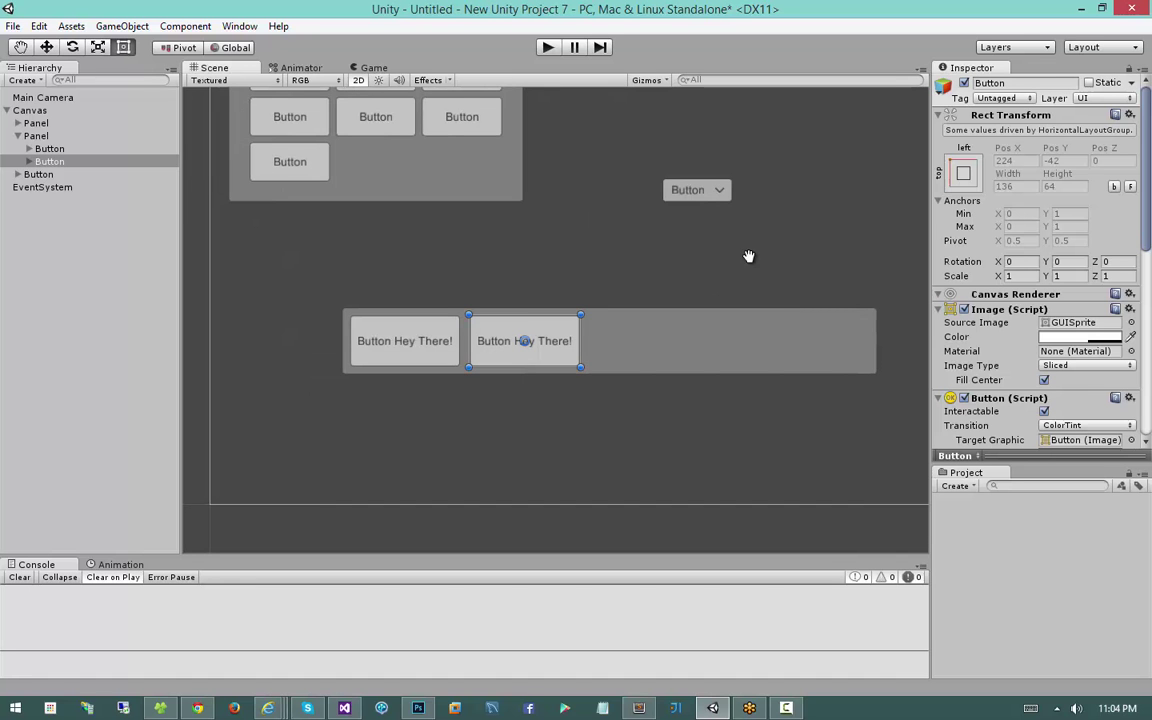
# Narrow the lower panel to a Right offset of 184.5.
pyautogui.click(792, 357)
pyautogui.scroll(-1, 792, 357)
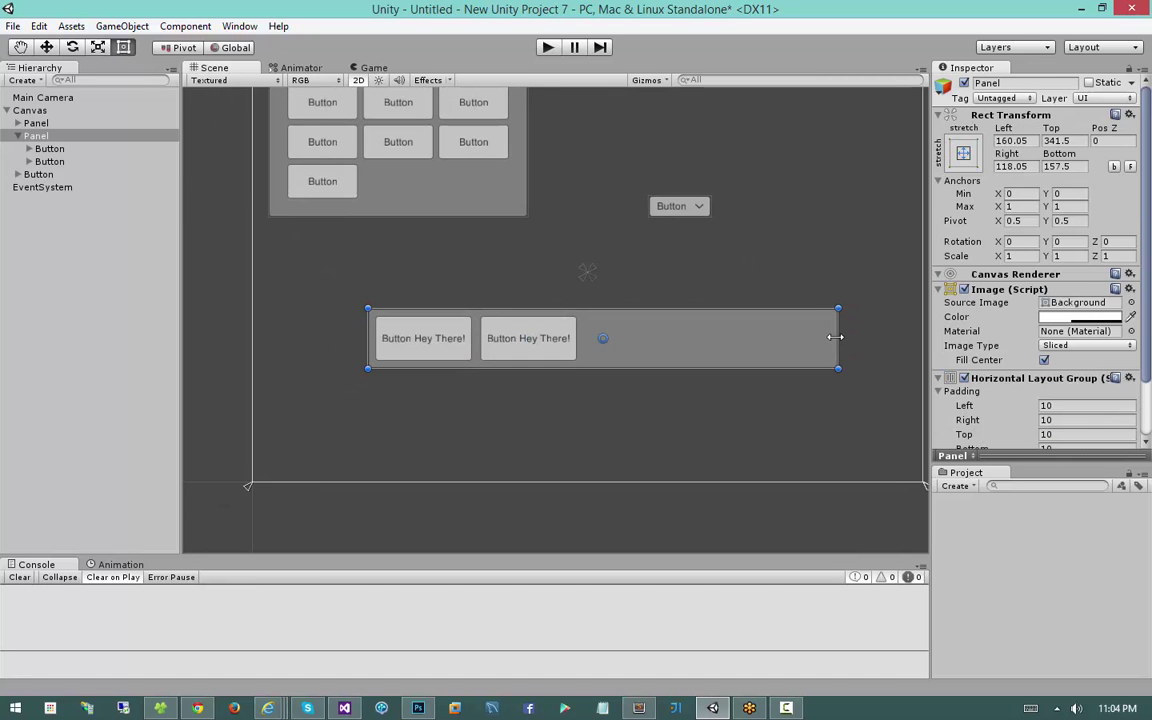
pyautogui.moveTo(837, 340); pyautogui.dragTo(790, 331)
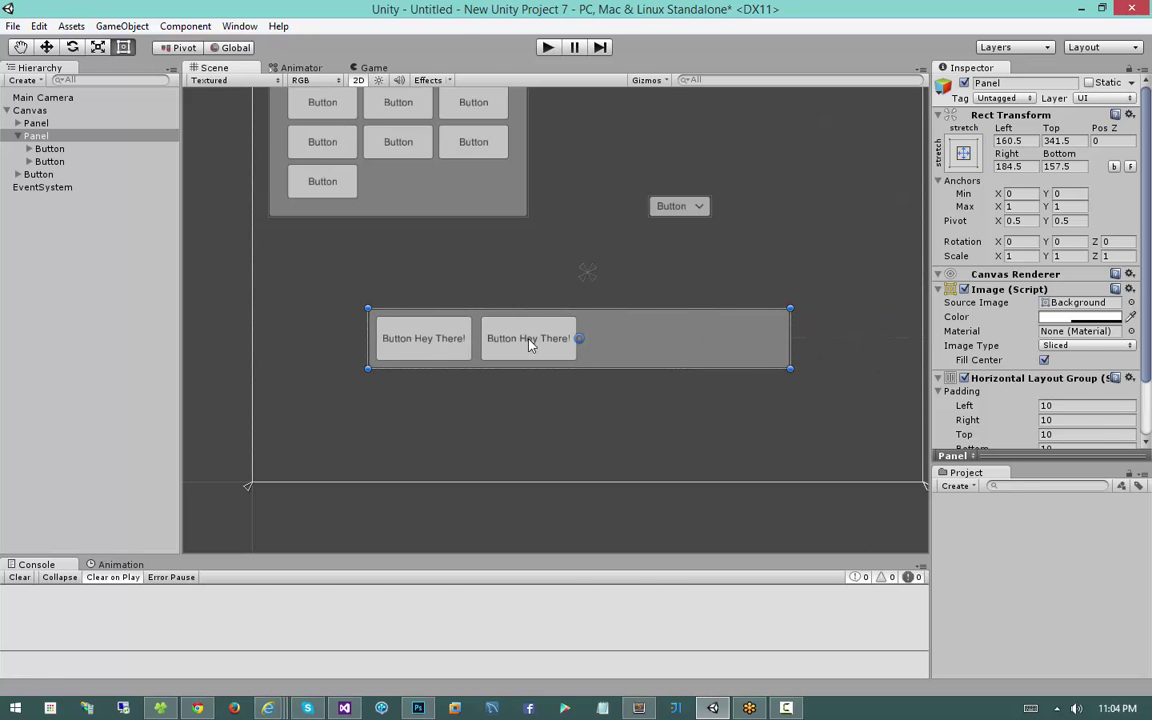
# Set the Layout Element's Flexible Width to 0.7 on the second button in the lower panel.
pyautogui.click(530, 335)
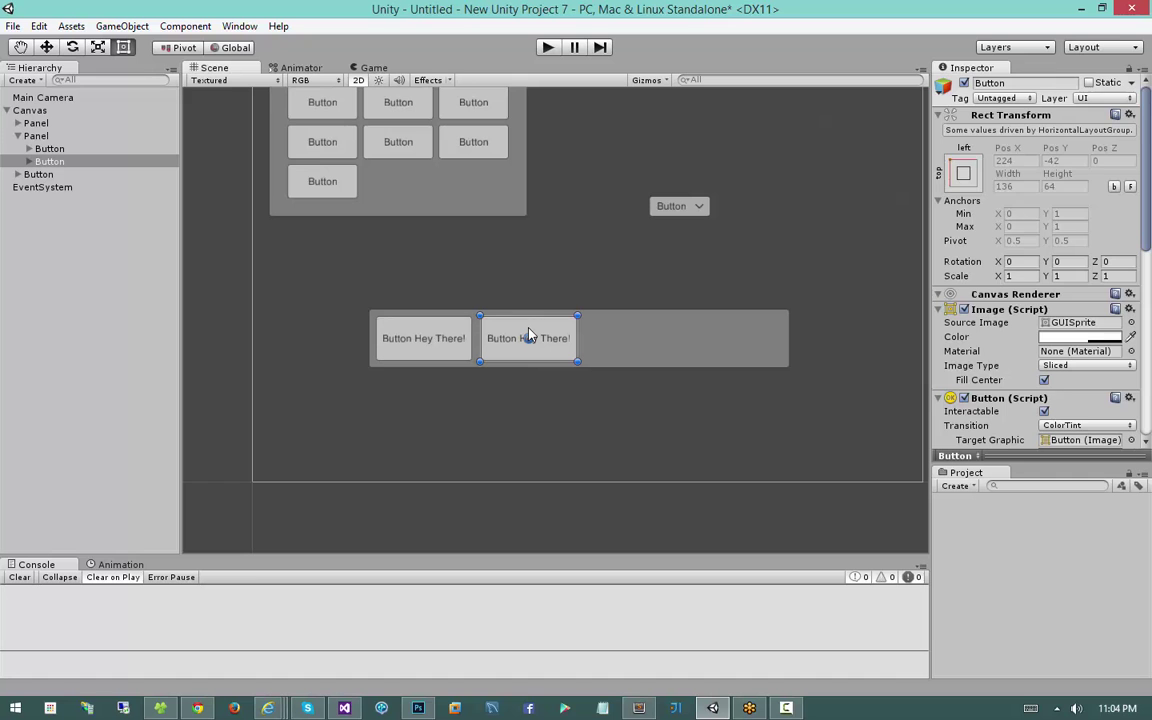
pyautogui.scroll(-5, 1050, 405)
pyautogui.scroll(-5, 1050, 405)
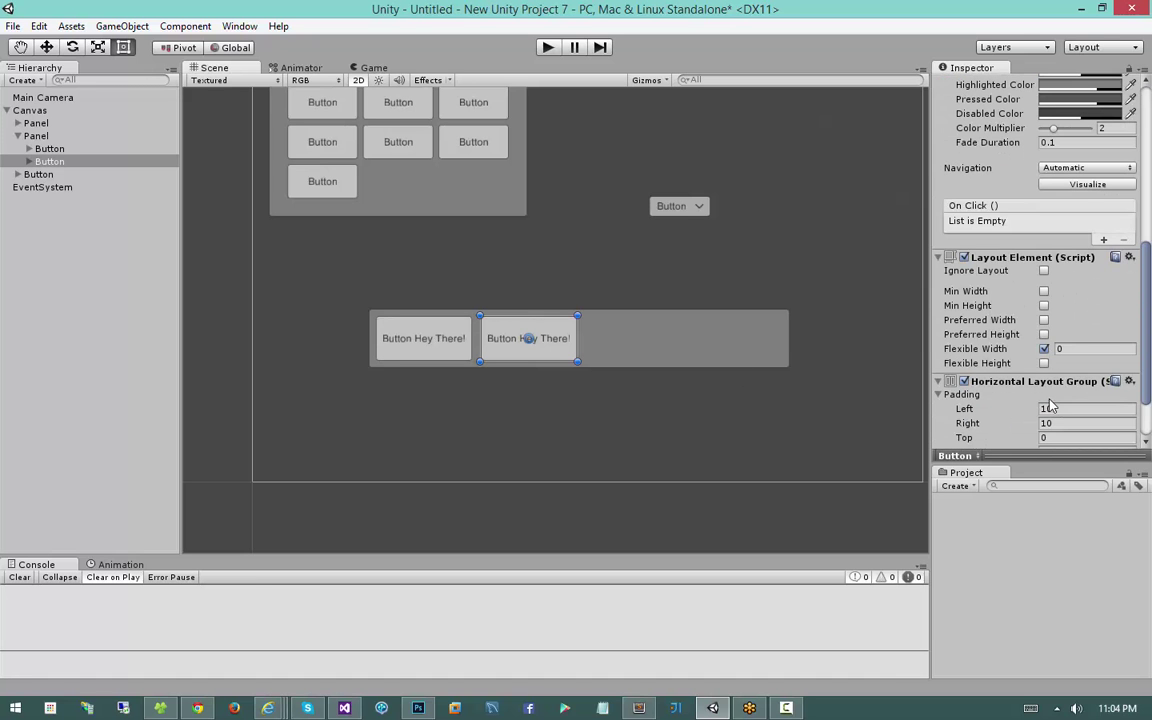
pyautogui.click(1068, 349)
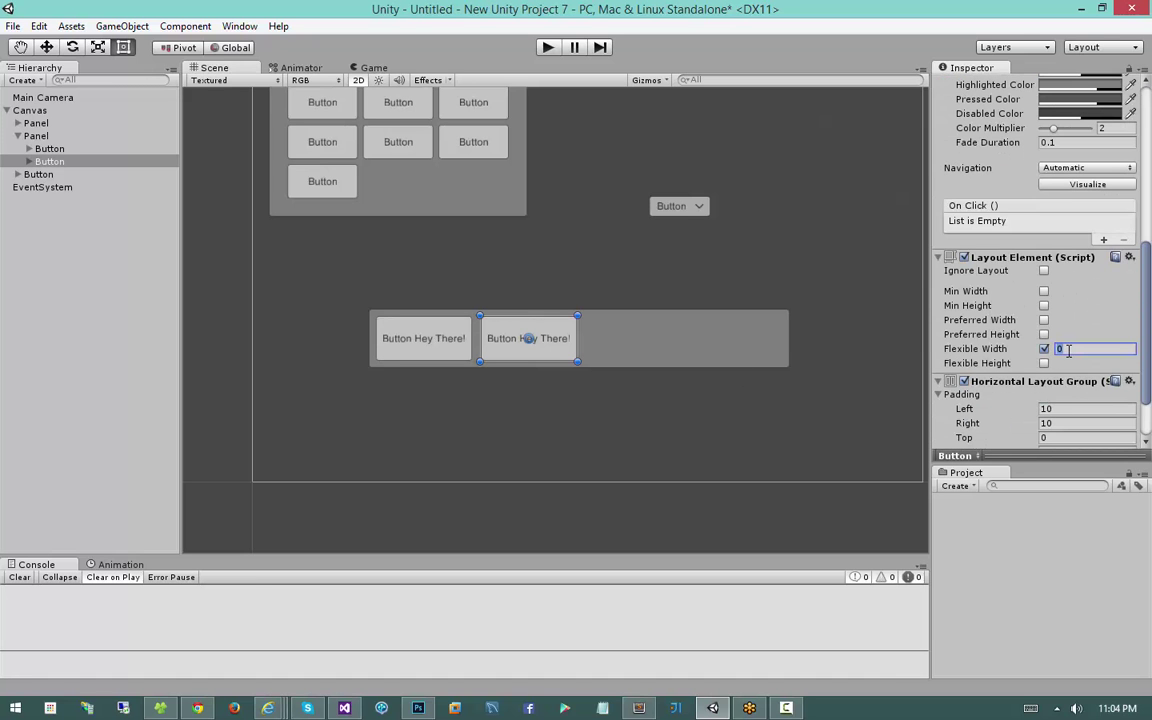
pyautogui.write('.7')
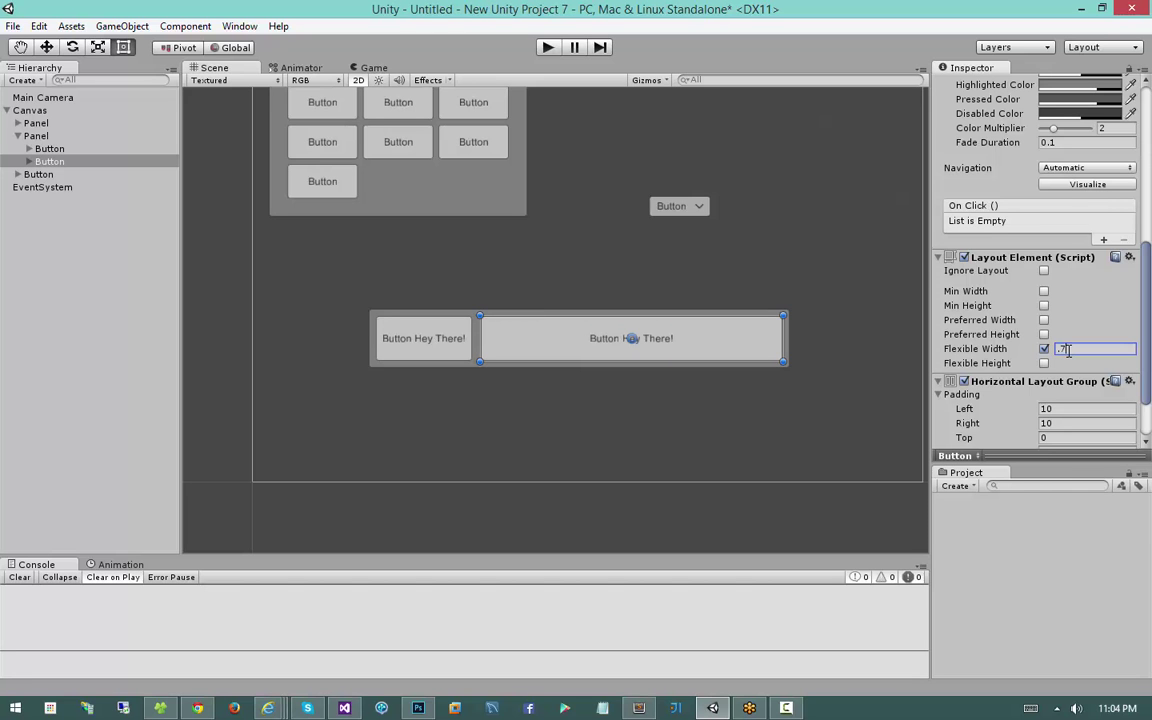
# Set the Layout Element's Flexible Width to 0.3 on the first button in the lower panel.
pyautogui.click(450, 337)
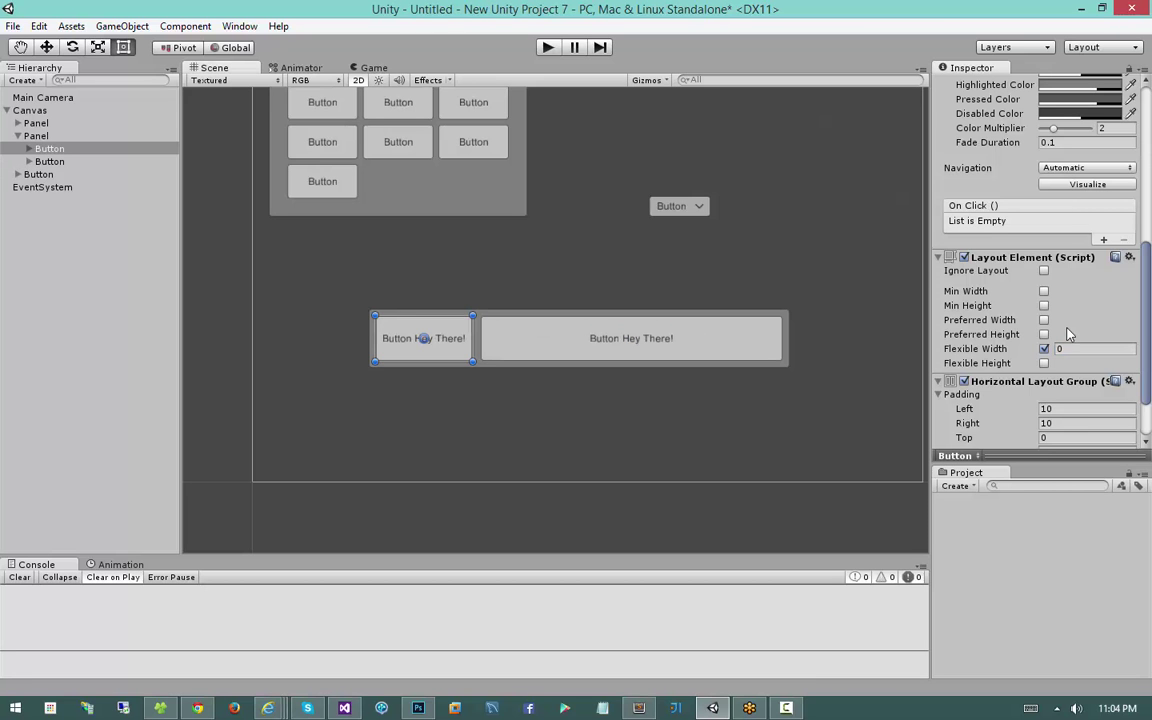
pyautogui.click(1079, 349)
pyautogui.write('3')
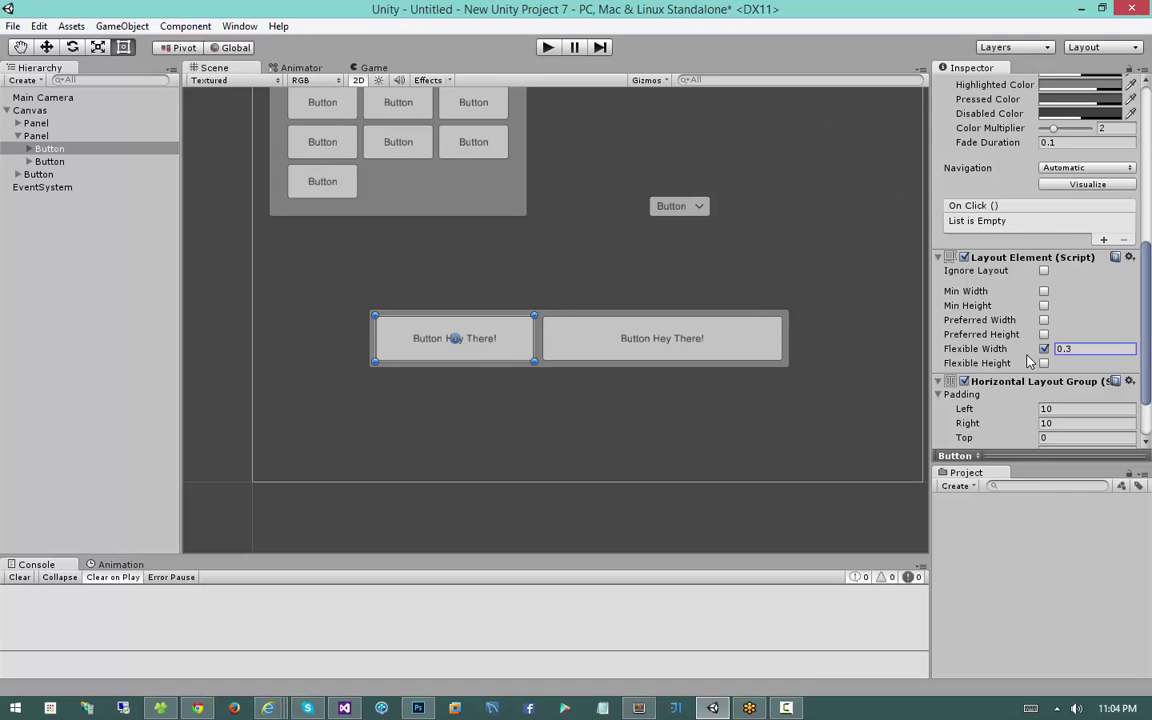
# Widen the lower panel to a Right offset of 36.5, and narrow it again to a Right offset of 241.
pyautogui.click(560, 316)
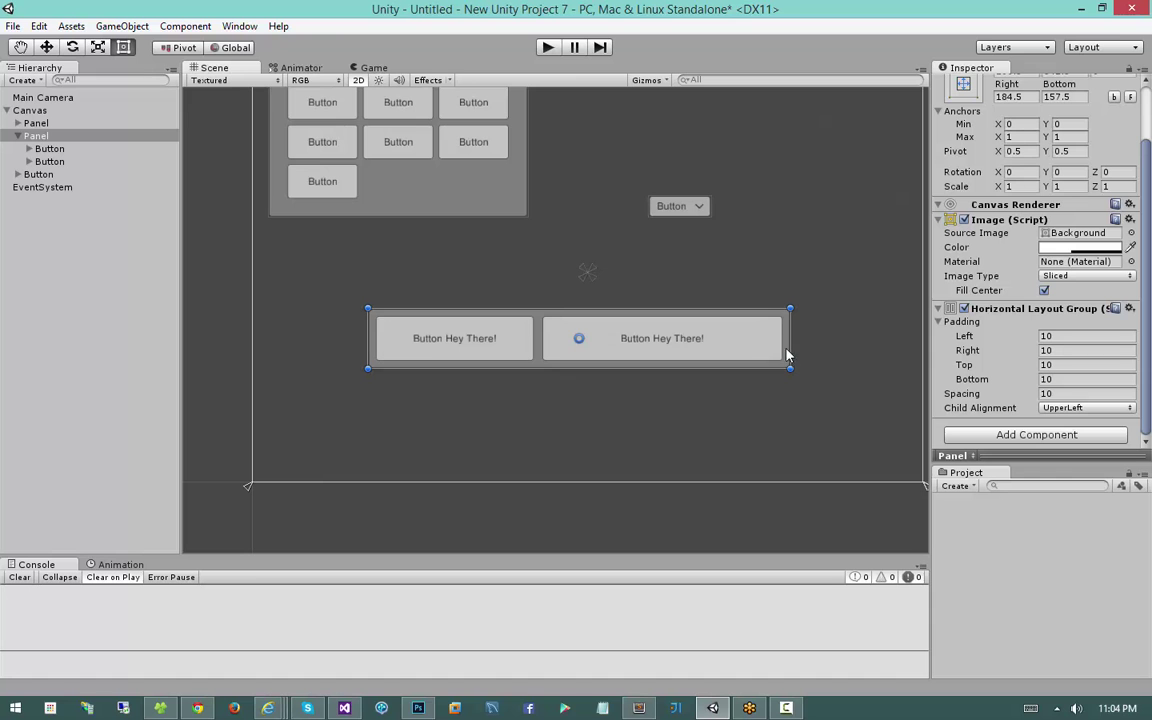
pyautogui.moveTo(787, 354); pyautogui.dragTo(900, 338)
pyautogui.press('f')
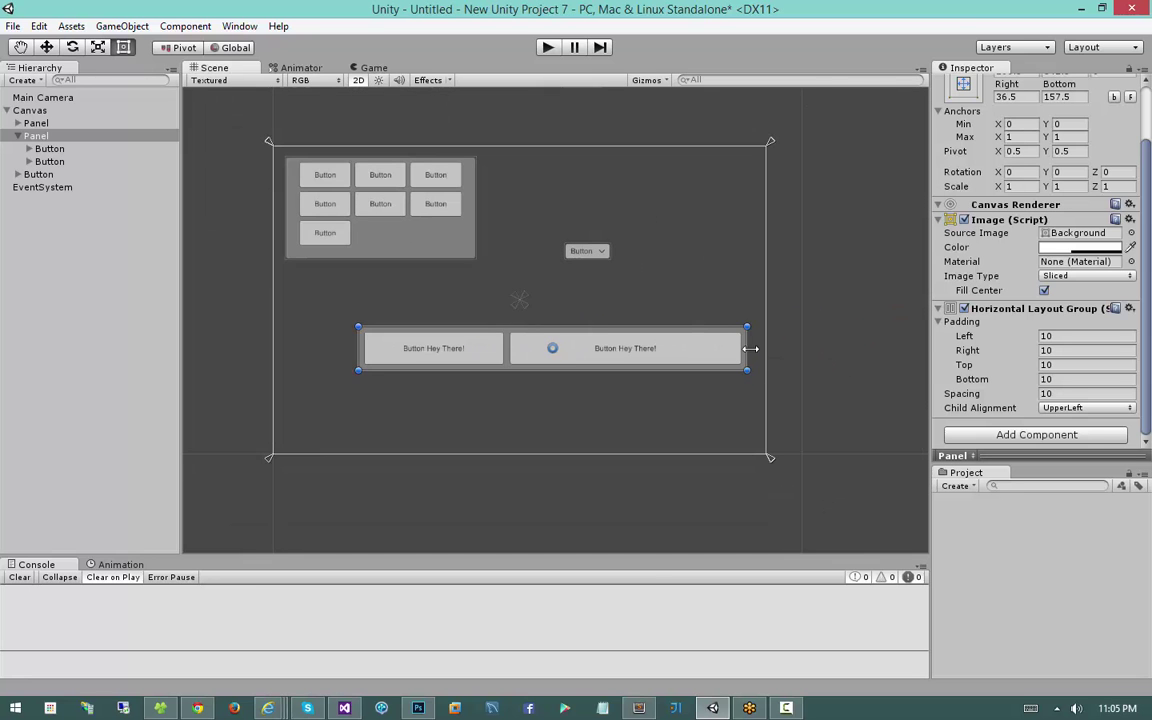
pyautogui.moveTo(750, 348); pyautogui.dragTo(641, 317)
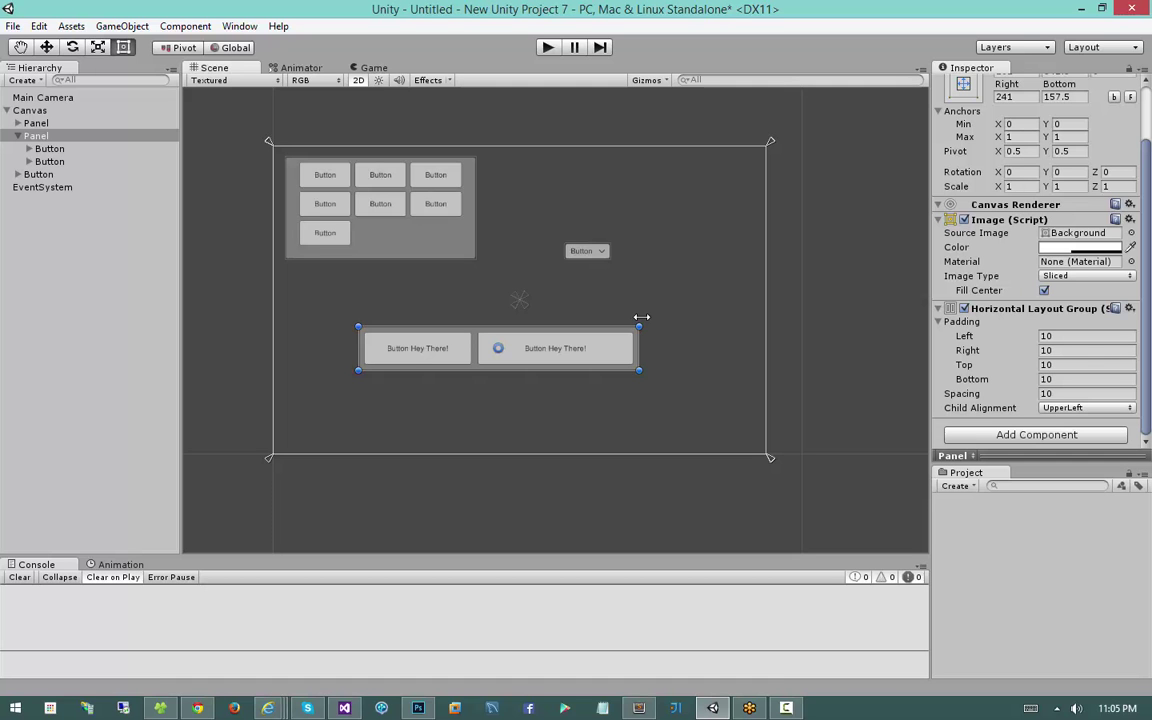
# Reduce the lower panel's height and shift it toward the canvas's left edge, with Right offset 329.5 and Bottom offset 186.
pyautogui.scroll(3, 566, 281)
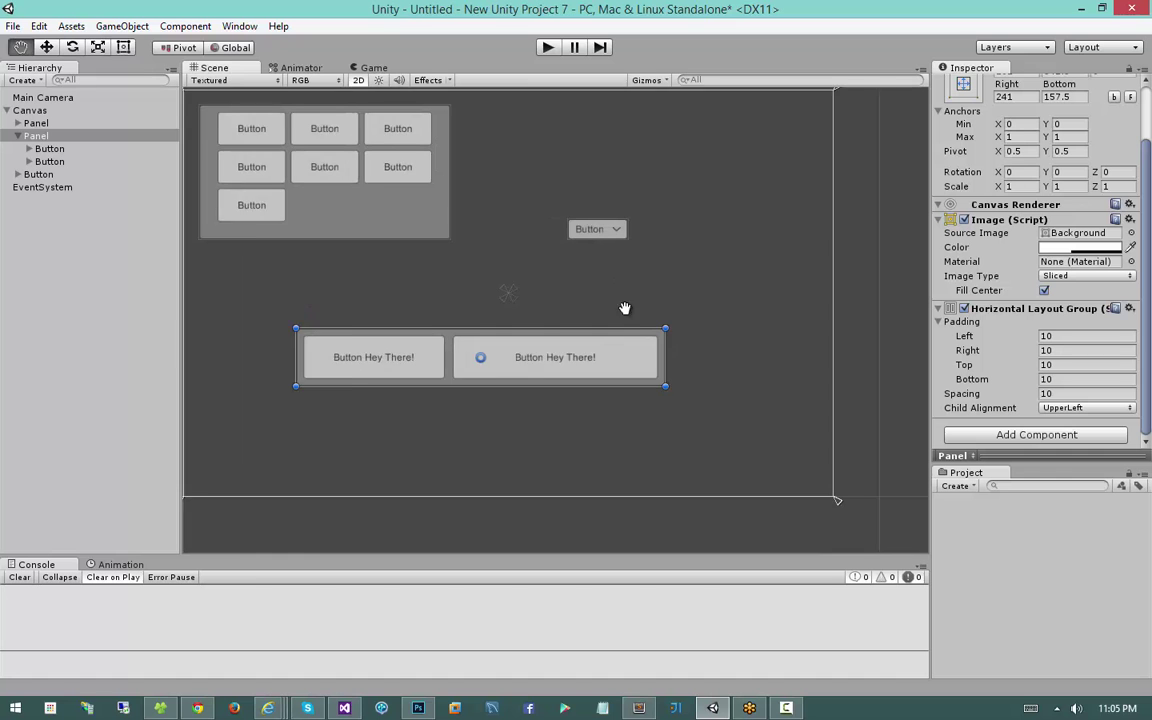
pyautogui.moveTo(740, 379); pyautogui.dragTo(880, 360)
pyautogui.moveTo(792, 373); pyautogui.dragTo(729, 370)
pyautogui.moveTo(648, 397); pyautogui.dragTo(678, 348)
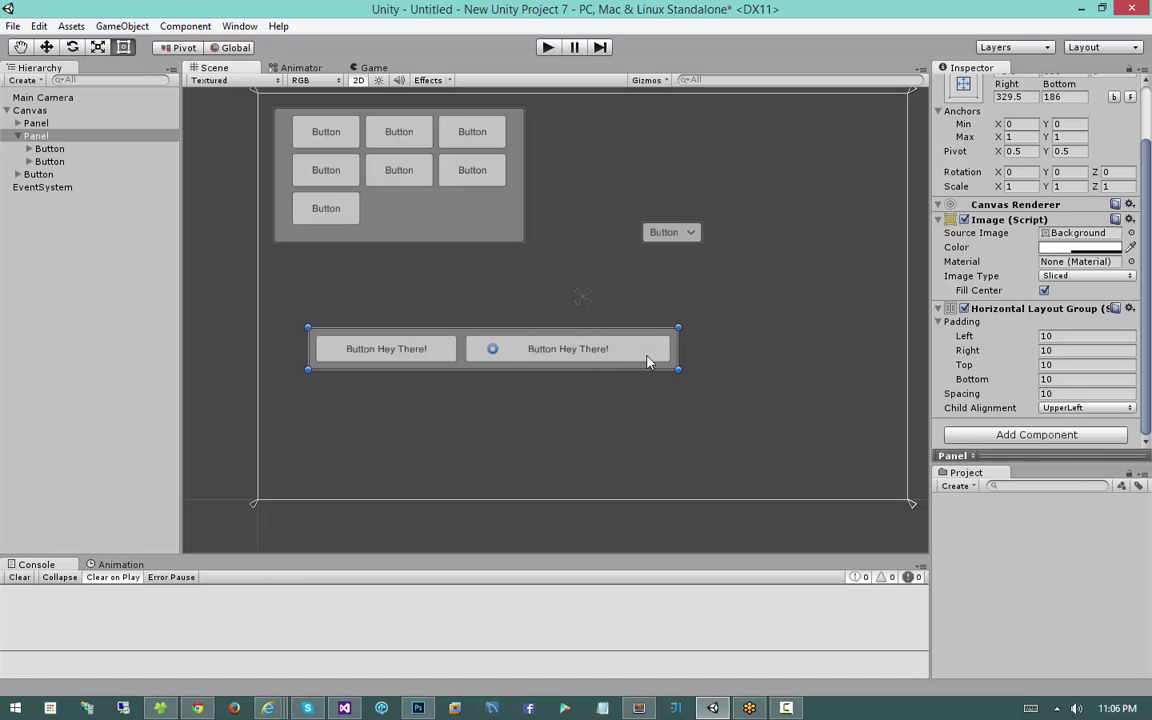
# Examine the Layout Element settings of the second button in the lower panel.
pyautogui.click(646, 362)
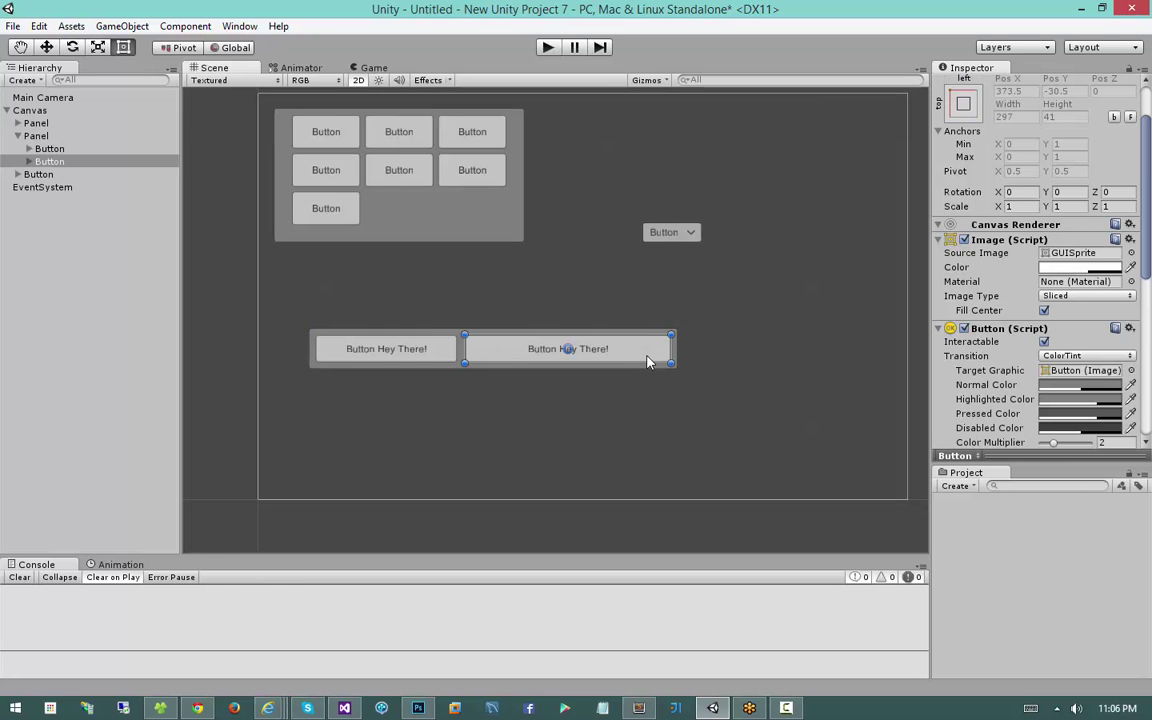
pyautogui.scroll(-5, 1005, 265)
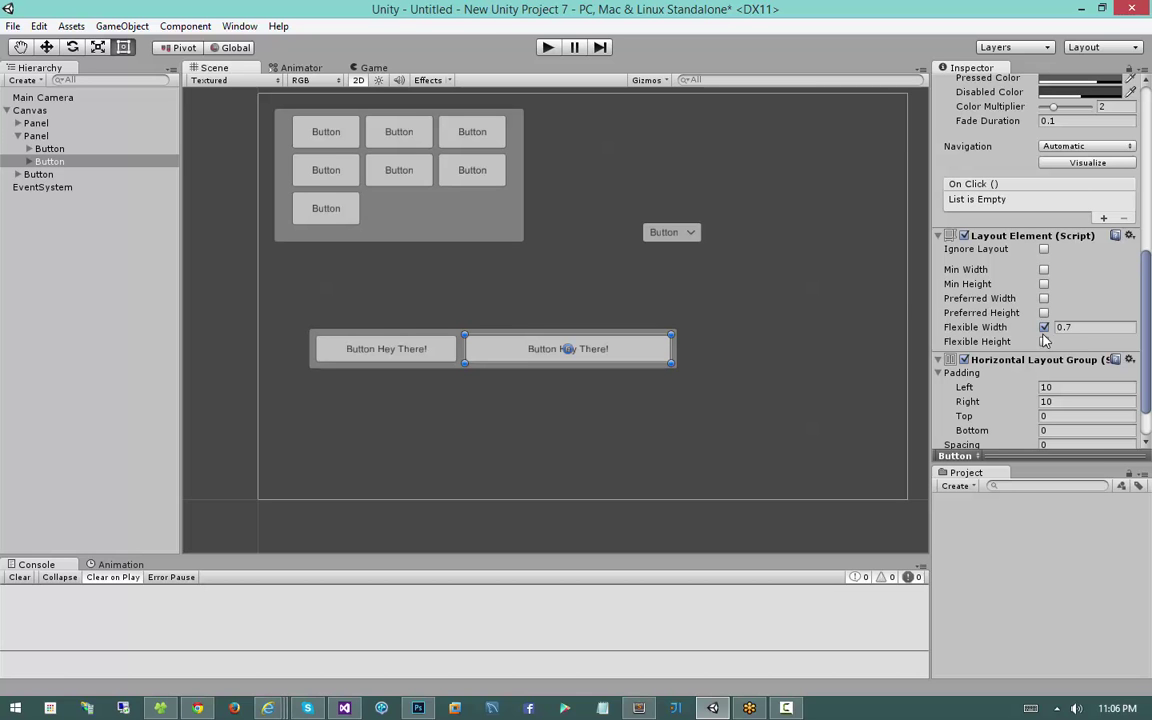
pyautogui.scroll(3, 717, 303)
pyautogui.moveTo(772, 297)
pyautogui.mouseDown(button='middle')
pyautogui.moveTo(805, 296)
pyautogui.moveTo(787, 294)
pyautogui.mouseUp(button='middle')
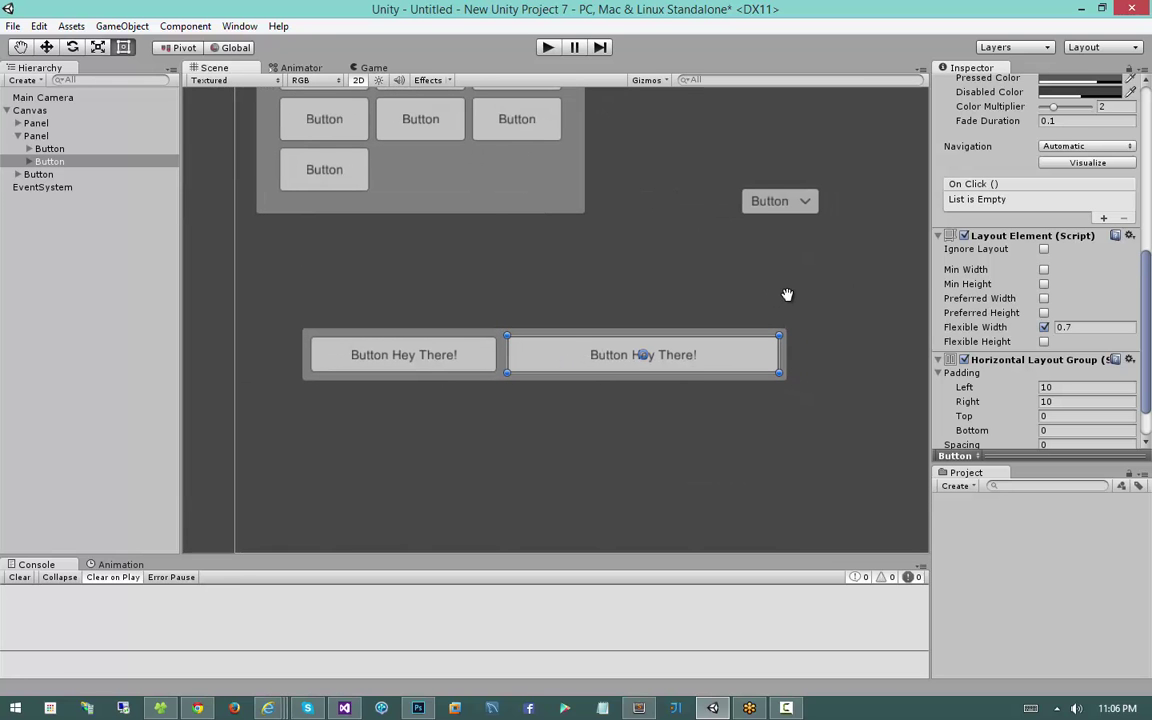